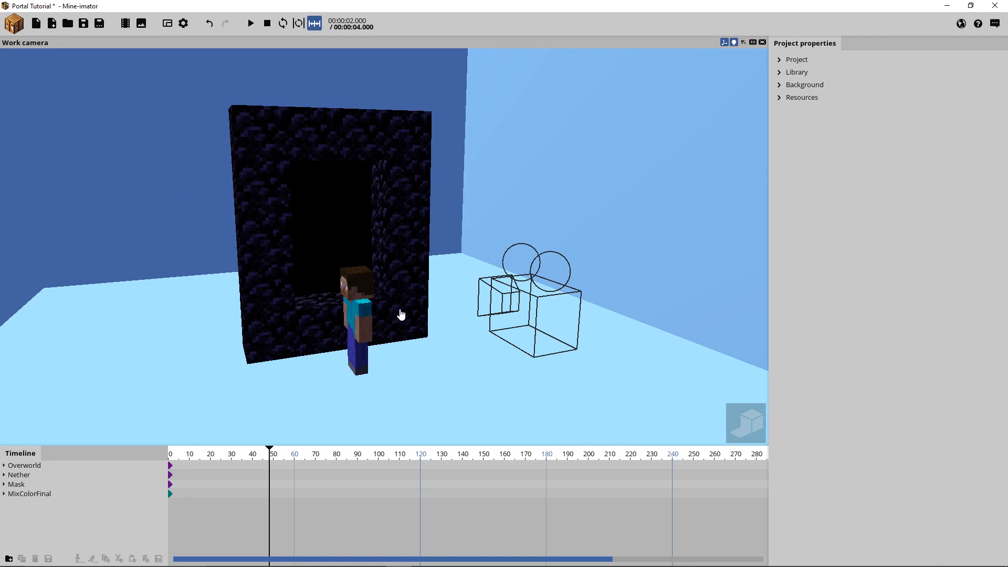
- Examine the finished scene's obsidian portal with the character in the blue room and the matching portal in the red room
left_click_drag(481, 321, 516, 323)
mouse_move(516, 324)
right_mouse_down()
mouse_move(518, 309)
mouse_move(504, 326)
right_mouse_up()
key("w")
key("a")
key("w")
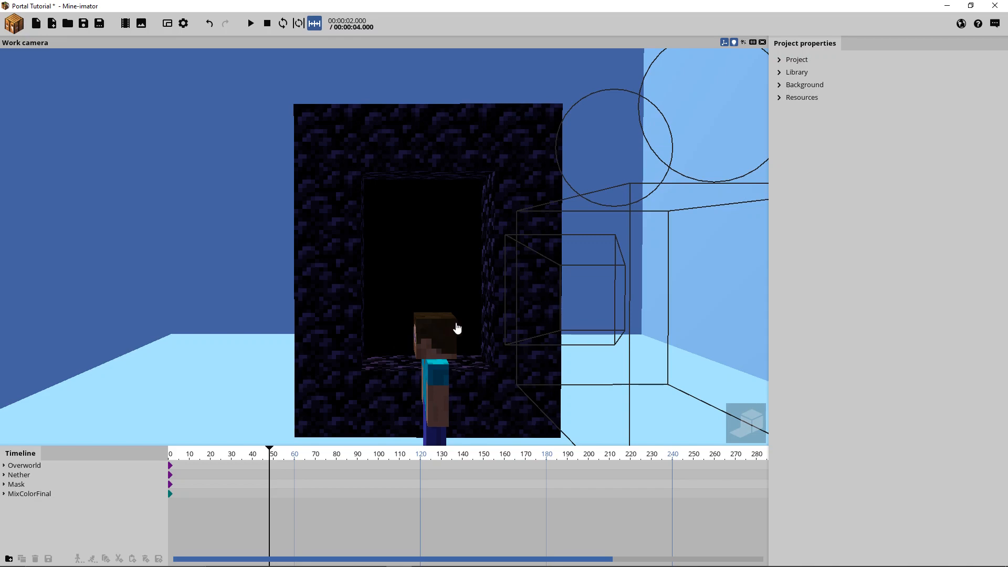
key("s")
right_click_drag(471, 313, 486, 296)
key("d")
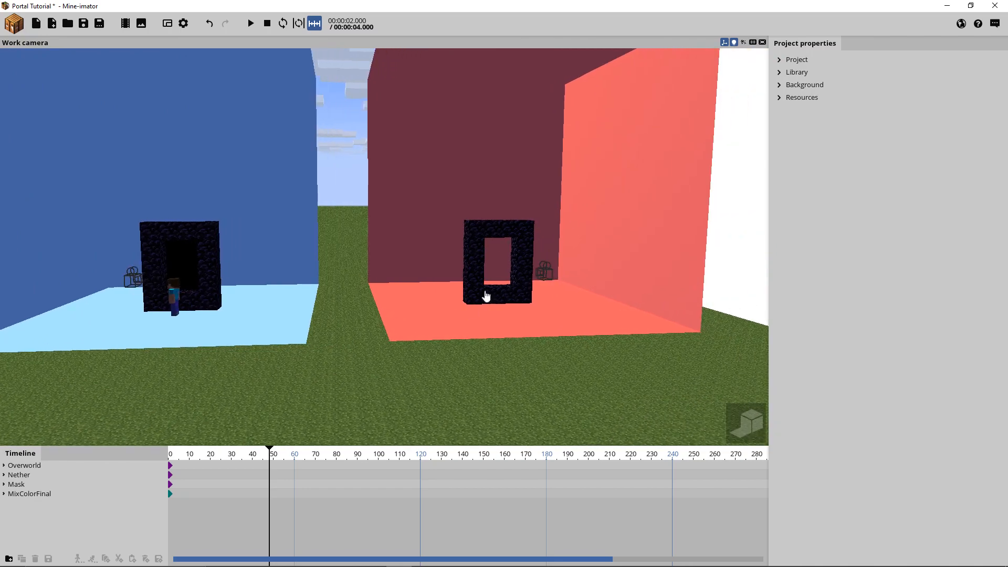
- Scrub the finished animation and inspect both portal rooms and the composite portal that shows the red room through its opening
left_click_drag(270, 450, 205, 451)
key("w")
key("d")
right_click_drag(361, 249, 361, 249)
left_click_drag(210, 456, 244, 454)
right_click_drag(267, 382, 270, 382)
key("a")
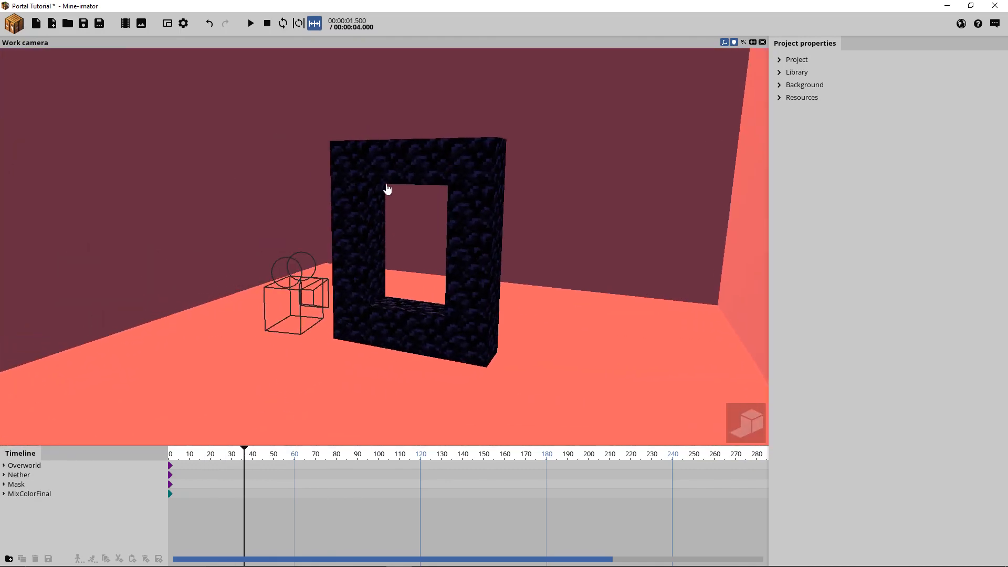
mouse_move(485, 306)
right_mouse_down()
mouse_move(456, 307)
mouse_move(468, 311)
mouse_move(467, 330)
mouse_move(499, 321)
right_mouse_up()
key("r")
key("w")
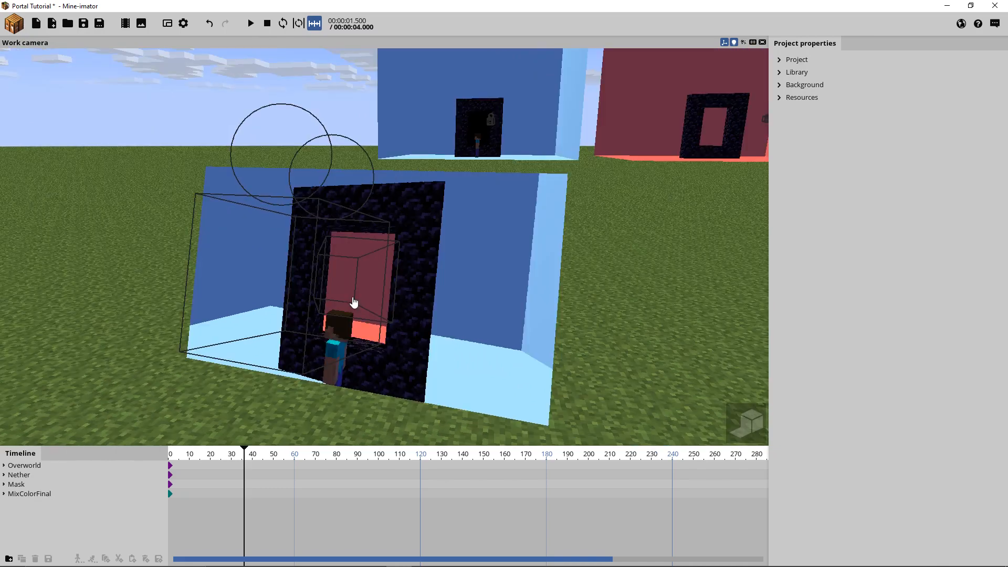
left_click_drag(243, 465, 257, 443)
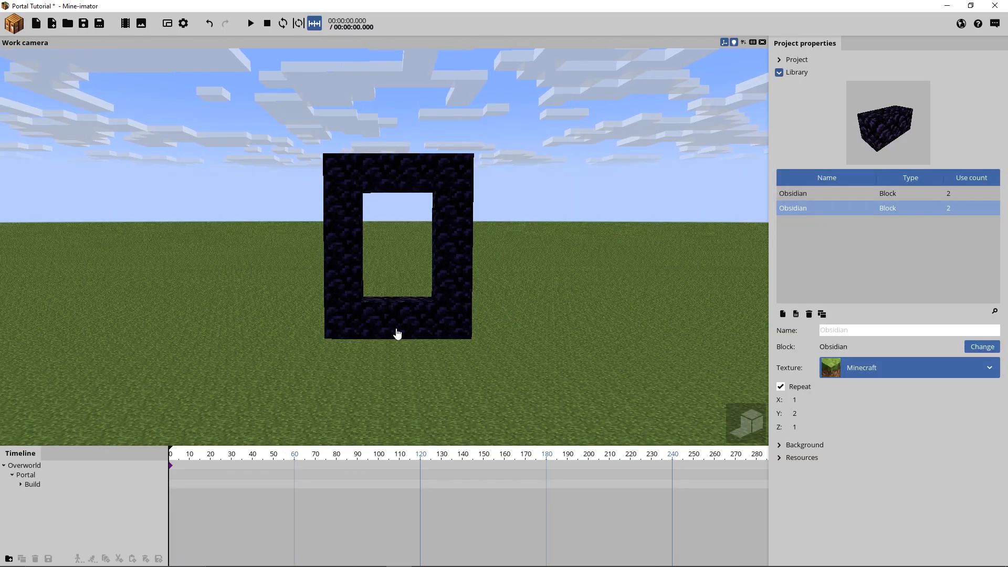
- Review the Overworld, Portal and Build folders and the individual obsidian blocks inside Build
left_click(26, 475)
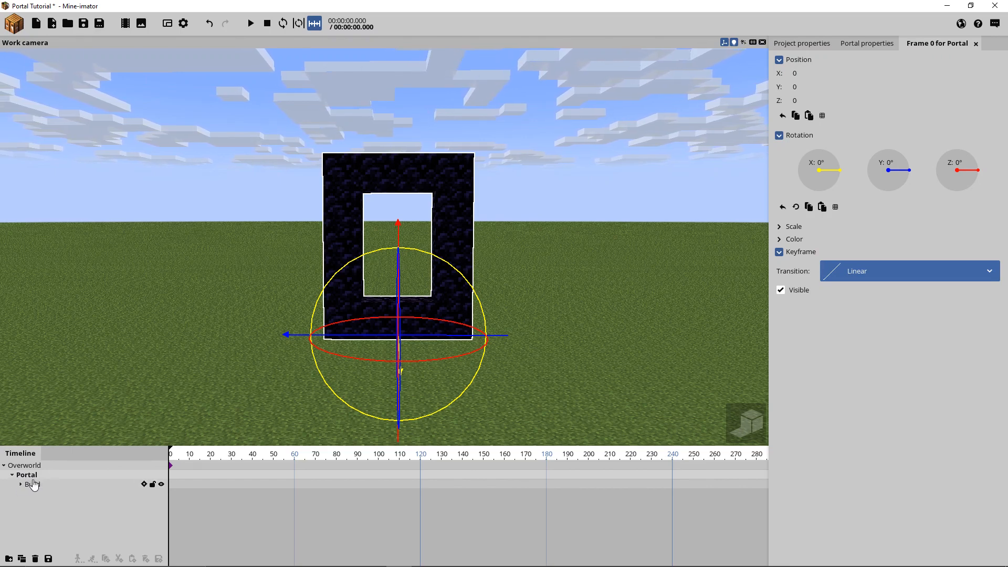
left_click(36, 486)
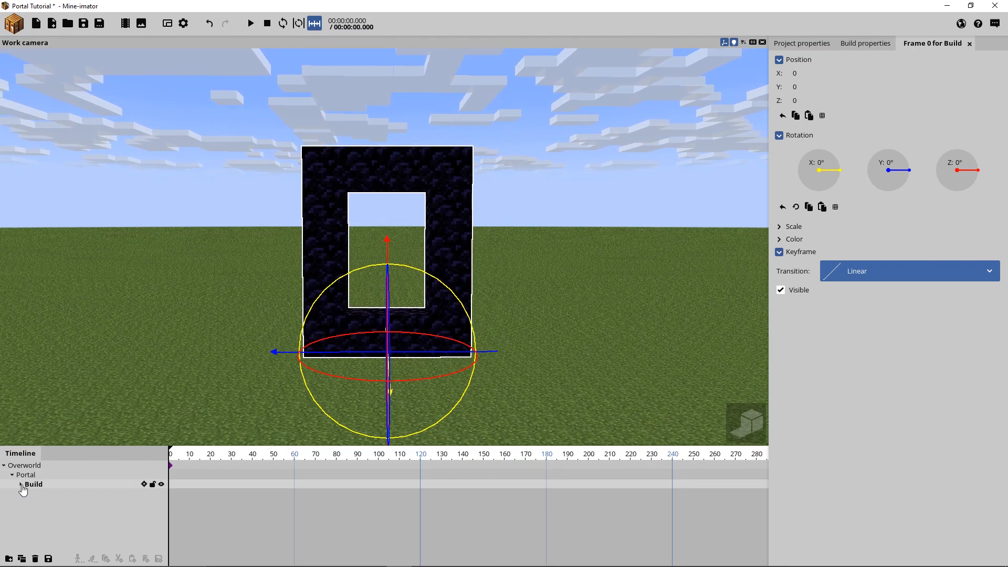
left_click(21, 484)
left_click(42, 493)
left_click(46, 503)
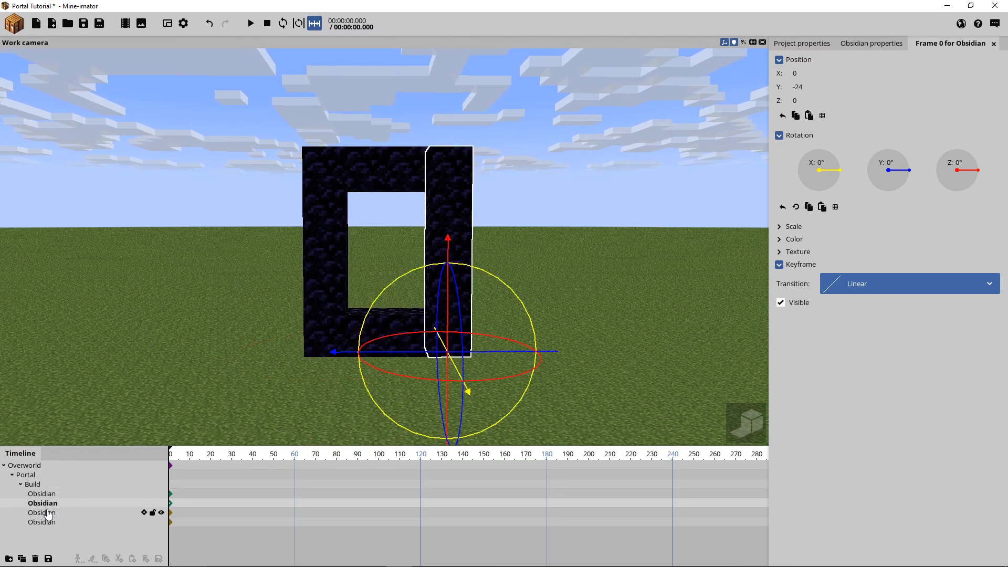
left_click(45, 512)
left_click(21, 484)
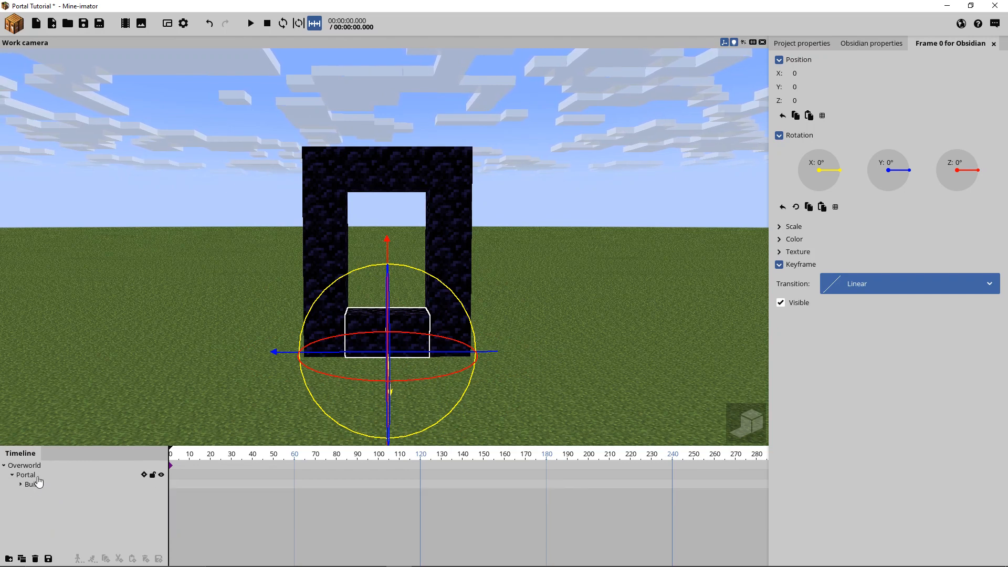
left_click(29, 475)
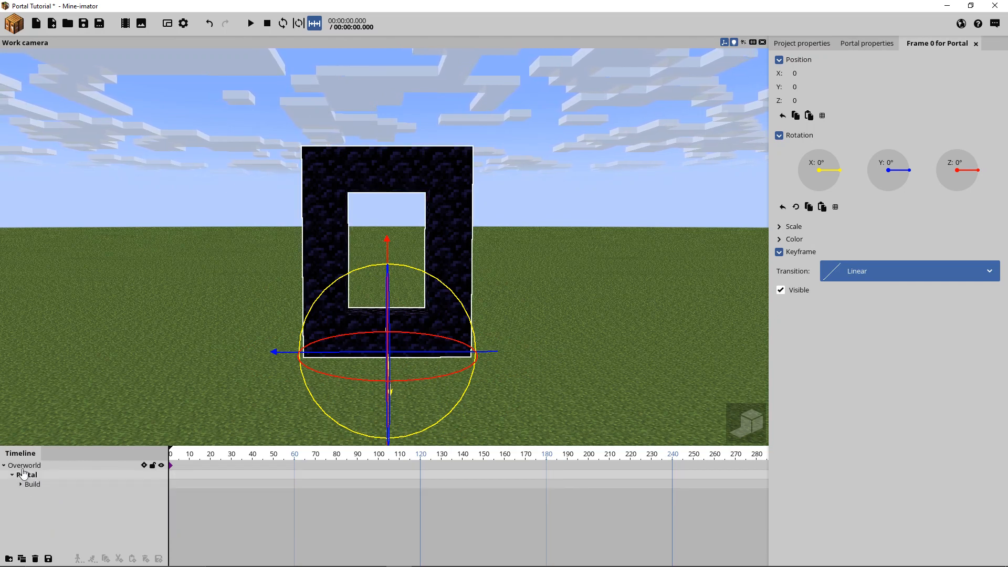
left_click(25, 467)
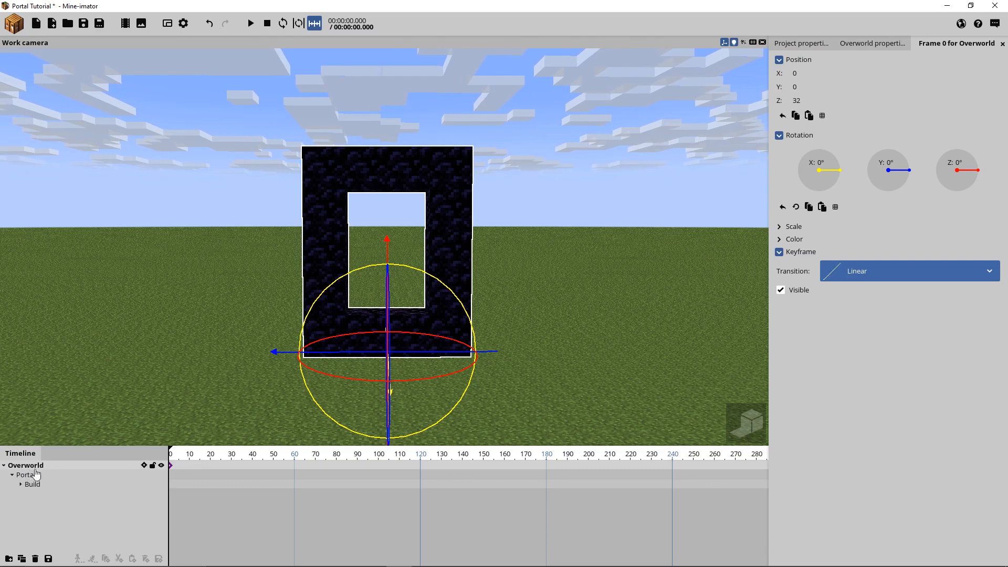
left_click(35, 476)
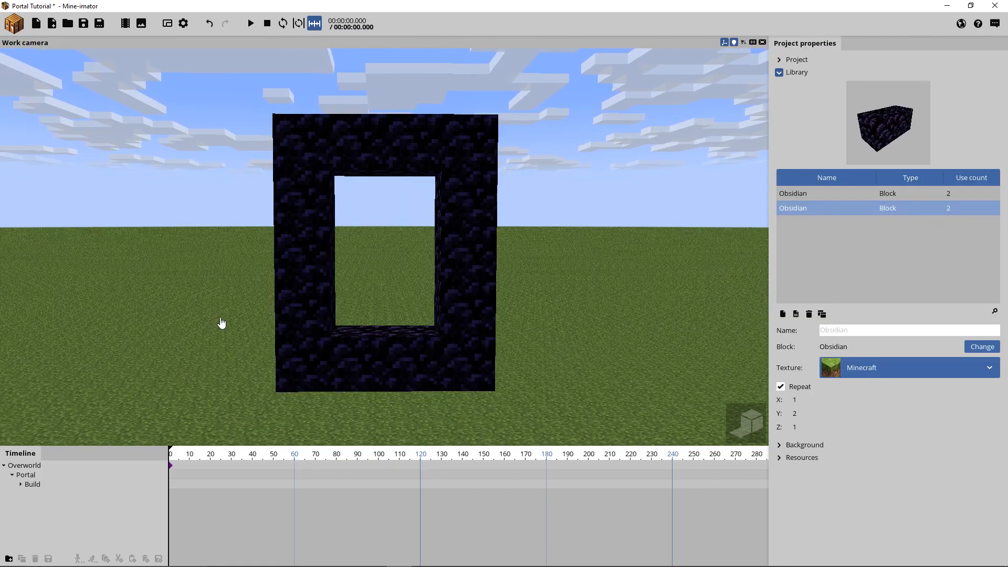
- Create an untextured surface and parent it to the Portal folder
left_click(16, 25)
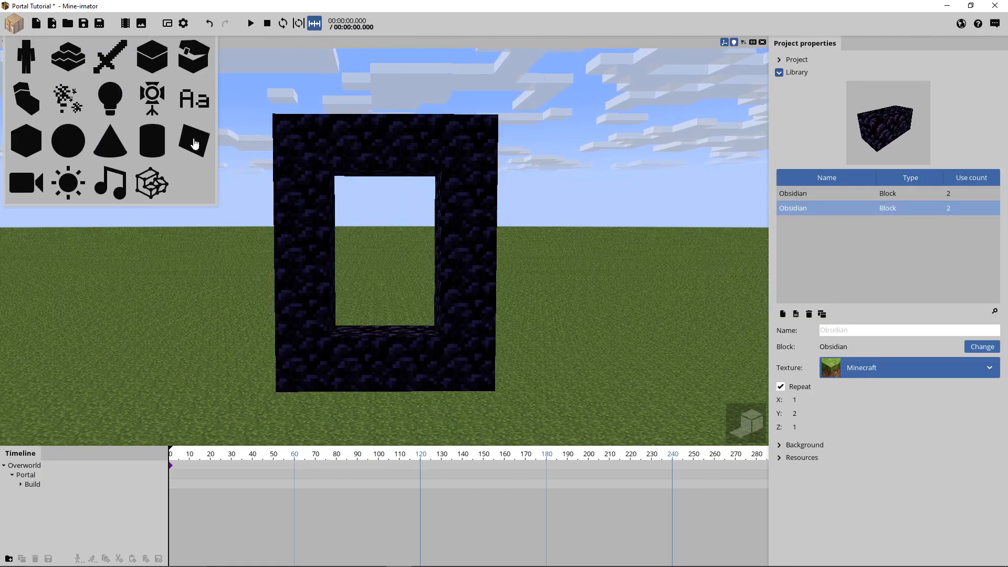
left_click(194, 142)
left_click(312, 194)
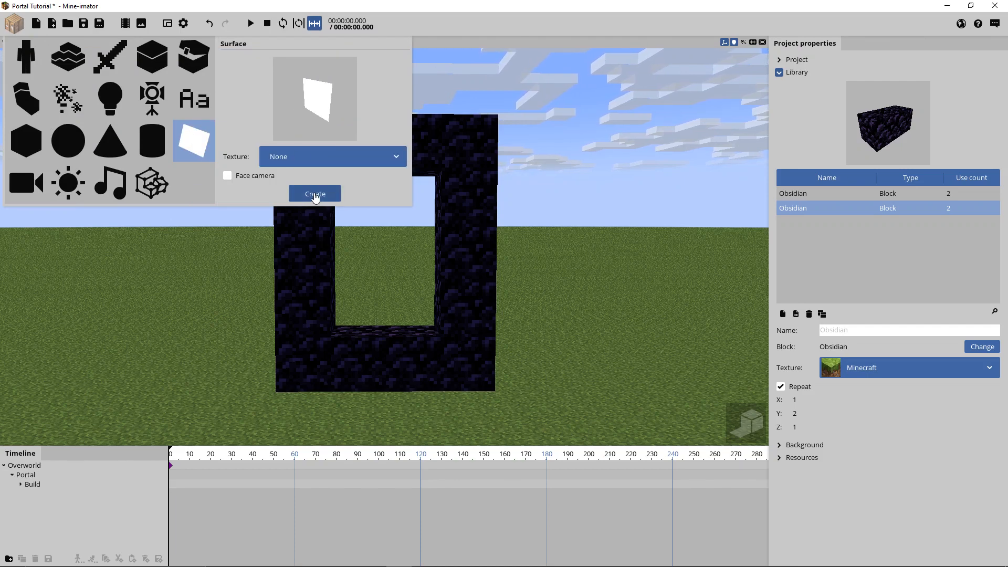
left_click(5, 497)
left_click_drag(2, 498, 26, 476)
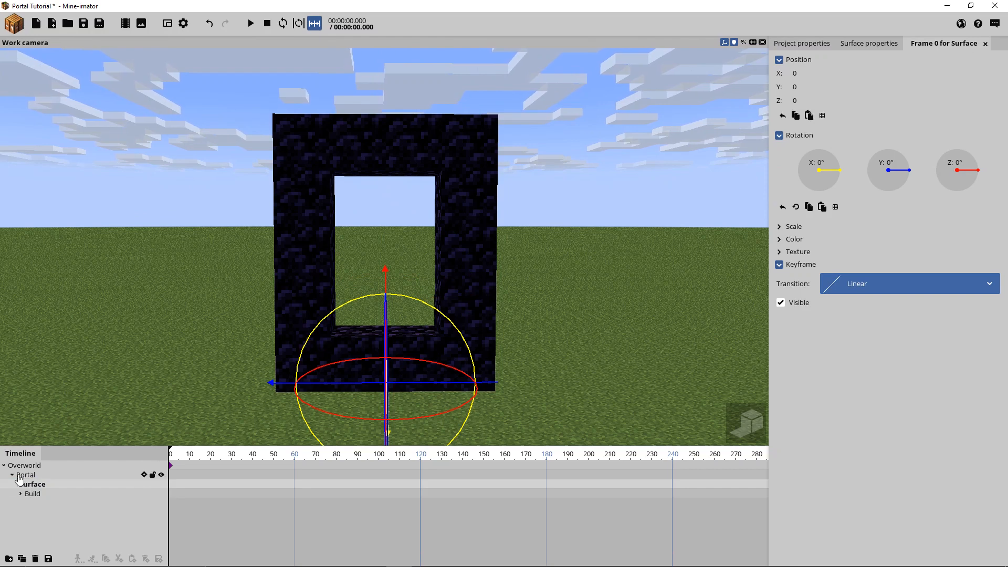
- Turn off backfaces and SSAO for the surface, and set its black mix color and brightness to 100%
left_click(858, 46)
left_click(799, 235)
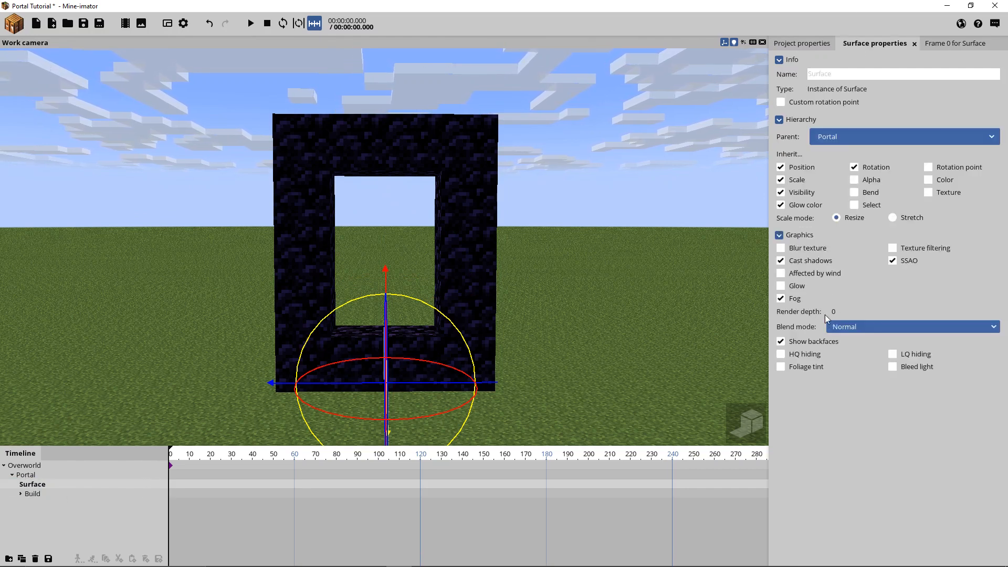
left_click(955, 43)
left_click(794, 239)
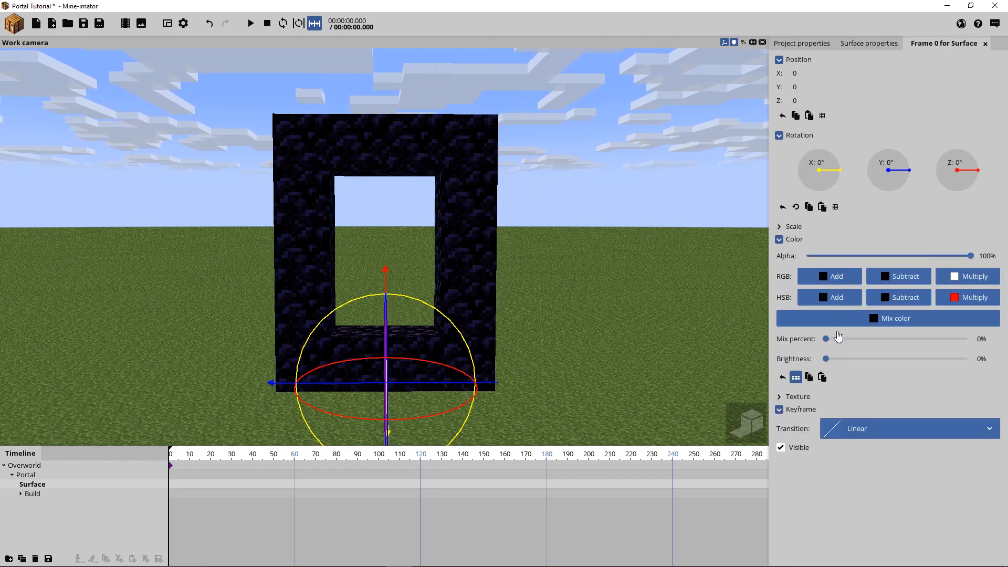
left_click_drag(833, 343, 969, 340)
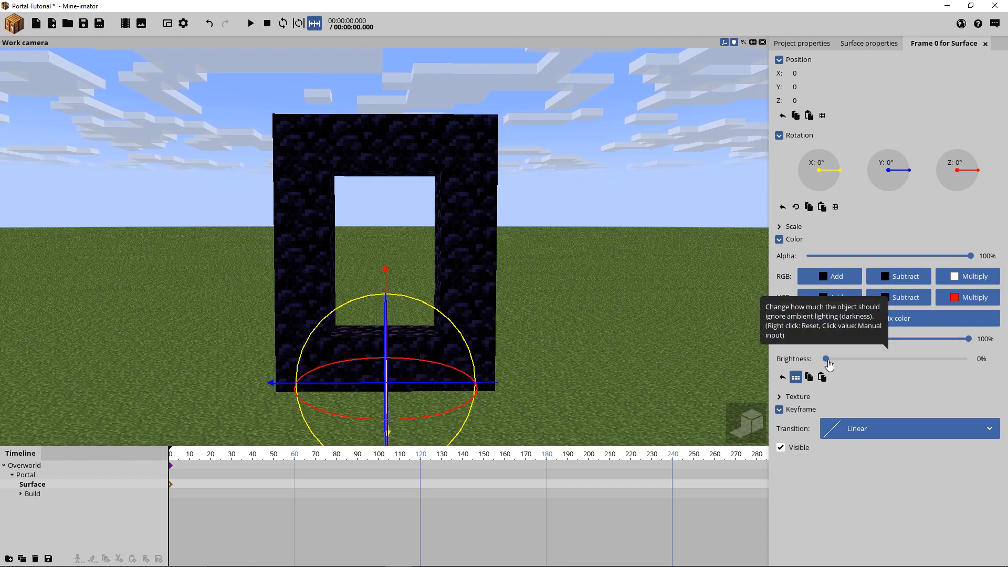
left_click_drag(828, 362, 985, 366)
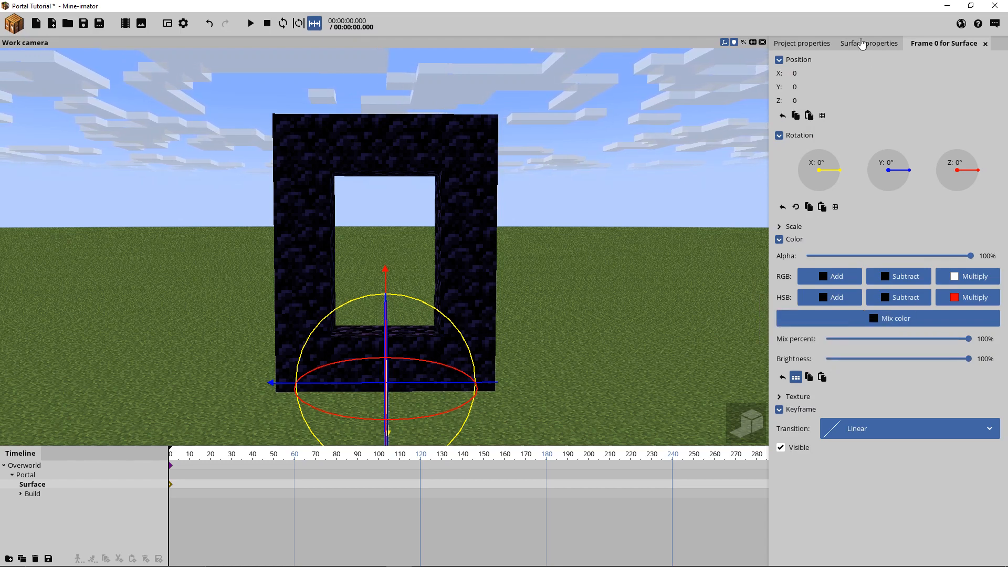
left_click(862, 44)
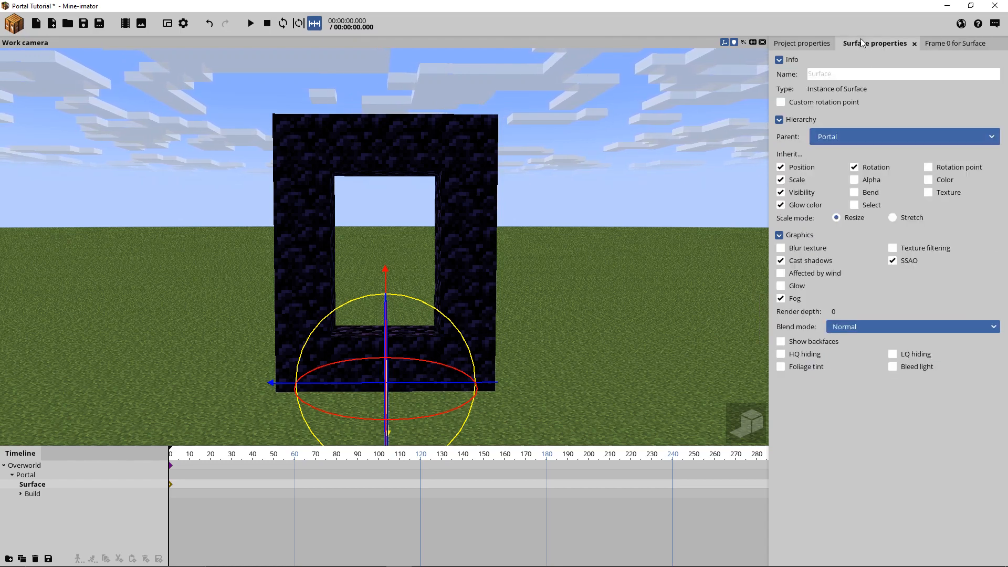
left_click(904, 267)
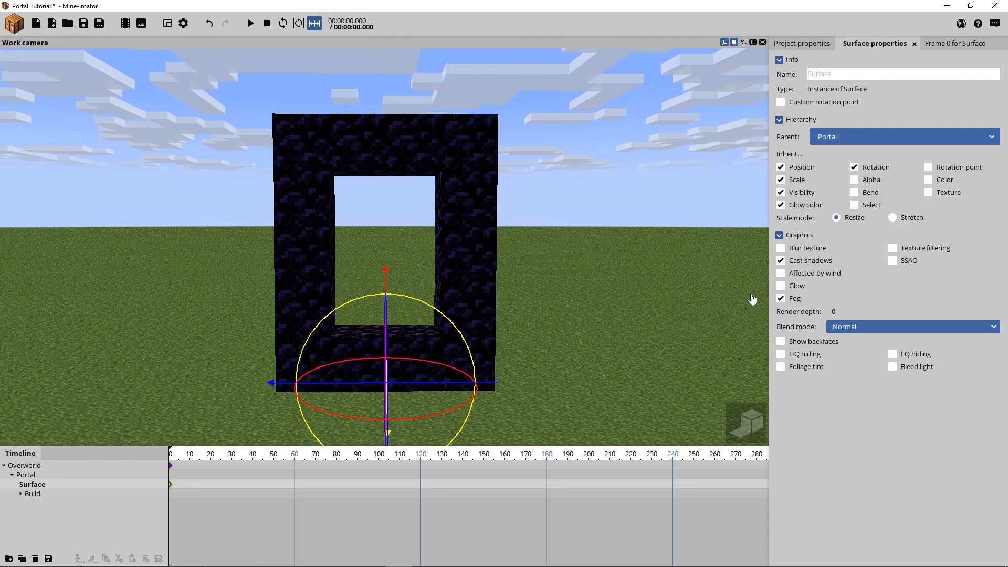
- Fit the surface to the portal opening with Z rotation 90°, scale X 2 and Z 3, and position X -8 and Z 16
scroll(751, 299, "up", 4)
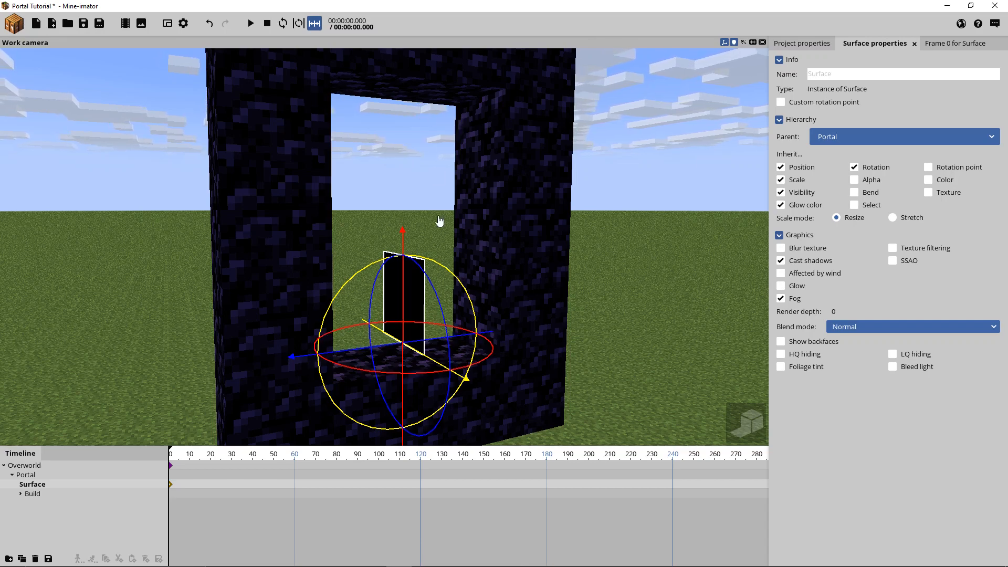
left_click(956, 44)
left_click_drag(976, 169, 957, 150)
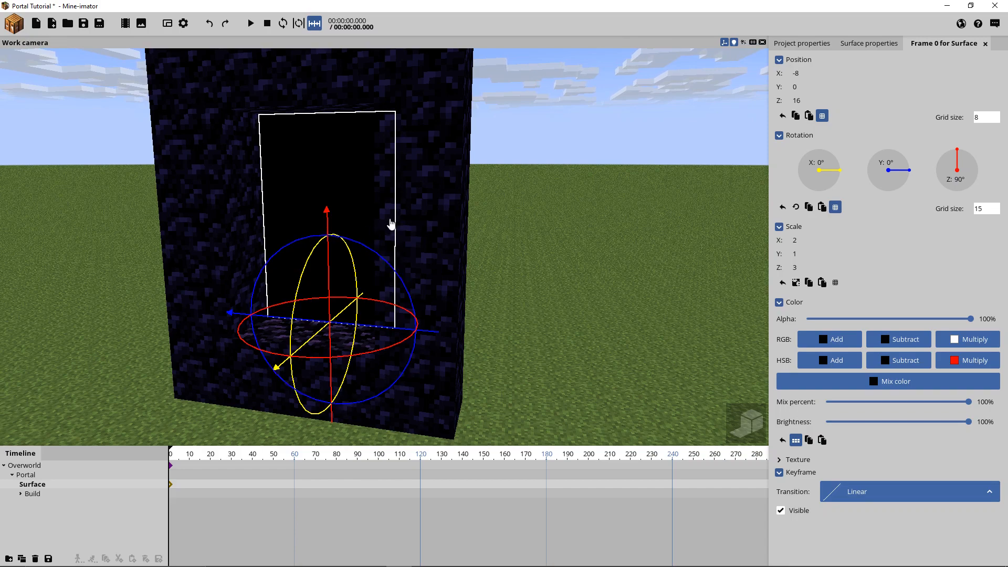
- Duplicate the surface, move the copy to X 8 on the portal's opposite face, and set its Z rotation to -90°
key("ctrl+d")
left_click_drag(300, 347, 279, 360)
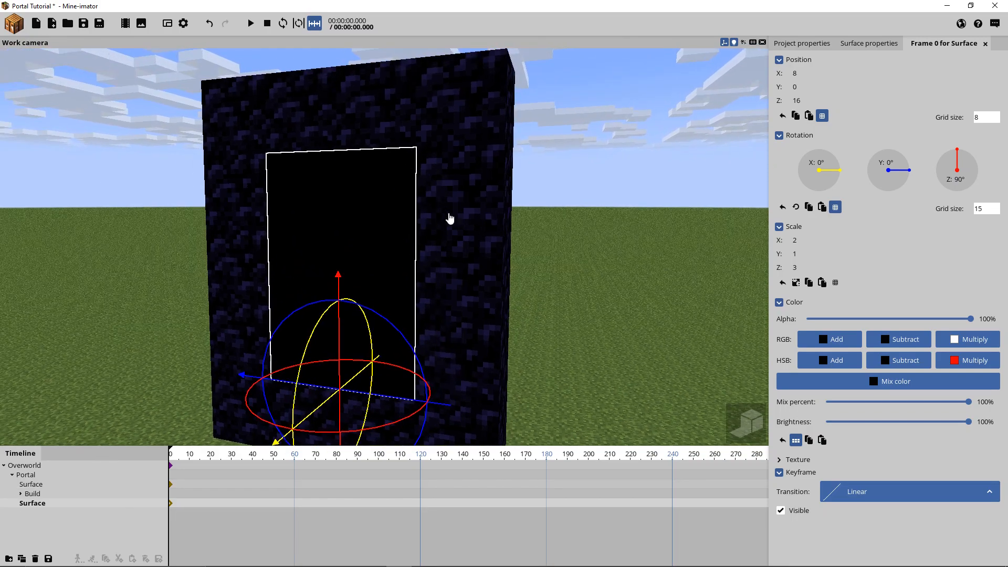
left_click_drag(390, 428, 231, 325)
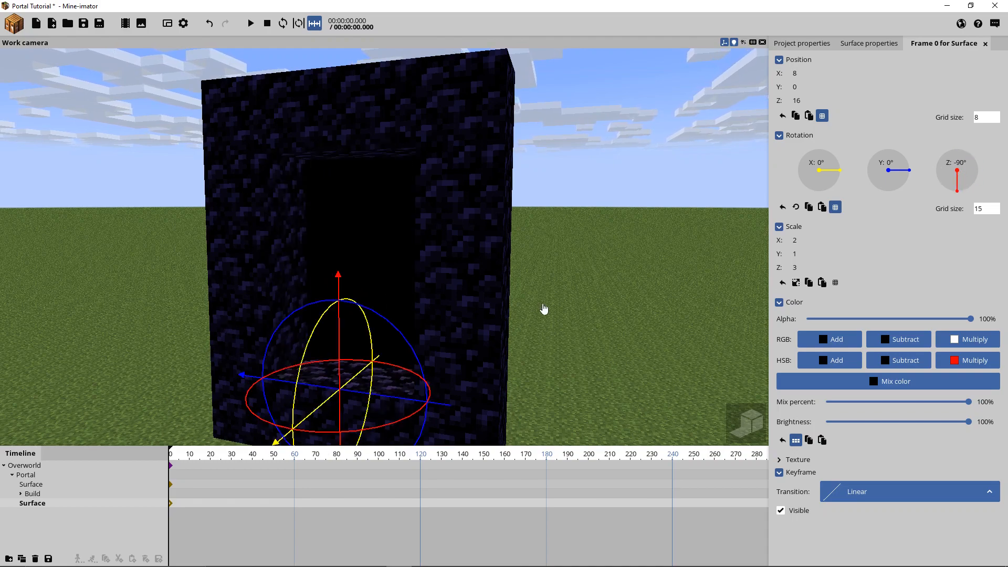
- Inspect the portal from both sides to check the black surfaces in its opening
left_click_drag(545, 304, 603, 309)
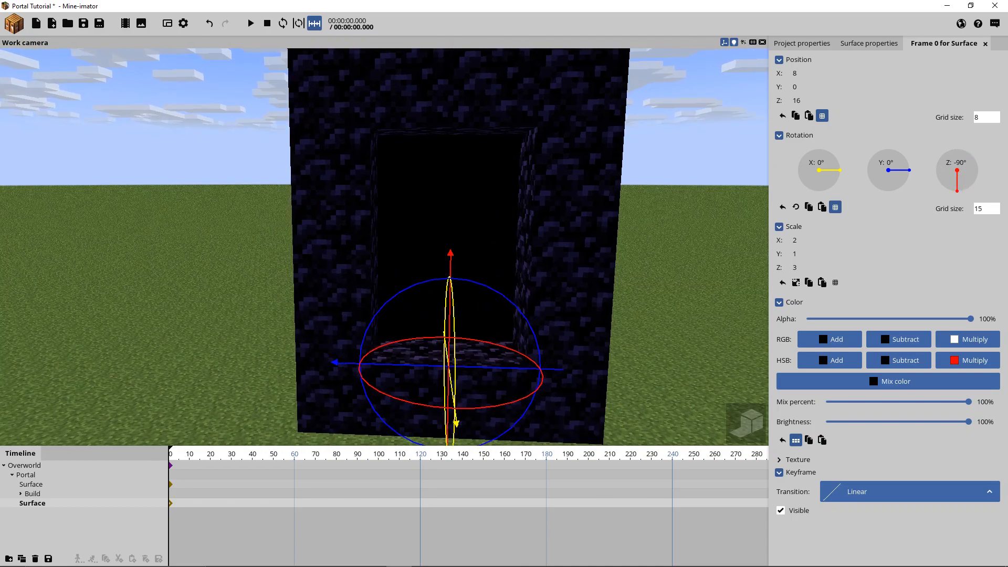
key("a")
right_click_drag(359, 205, 486, 196)
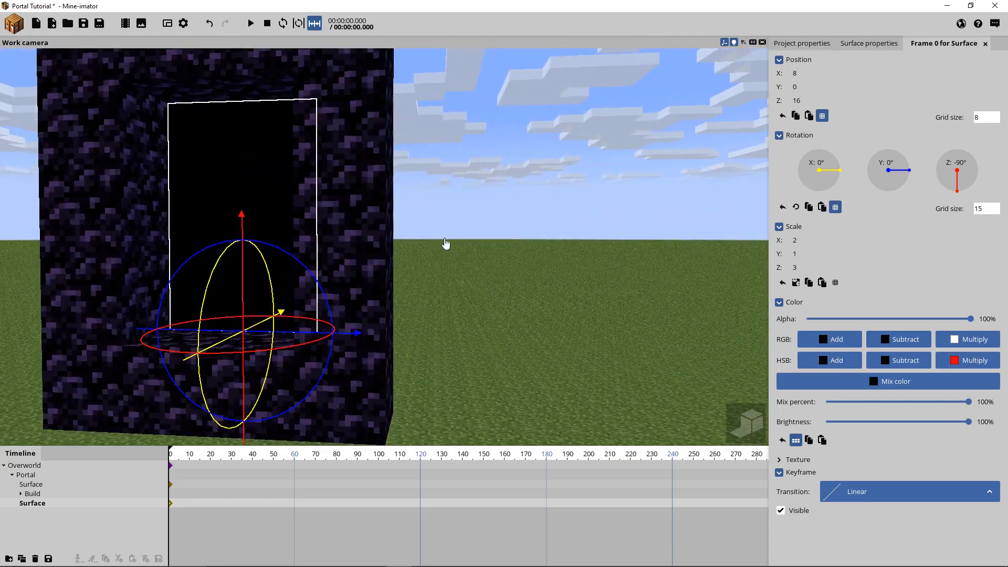
left_click(445, 244)
right_click_drag(446, 243, 394, 228)
right_click_drag(584, 338, 389, 360)
key("d")
key("s")
key("e")
key("q")
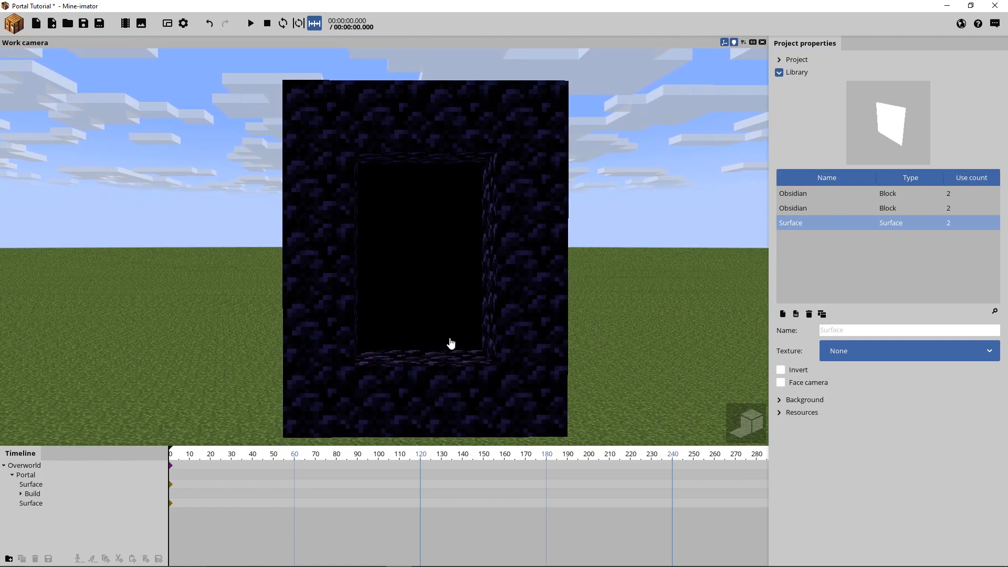
- Create an untextured cube and parent it to the Overworld folder
left_click(16, 24)
left_click(36, 151)
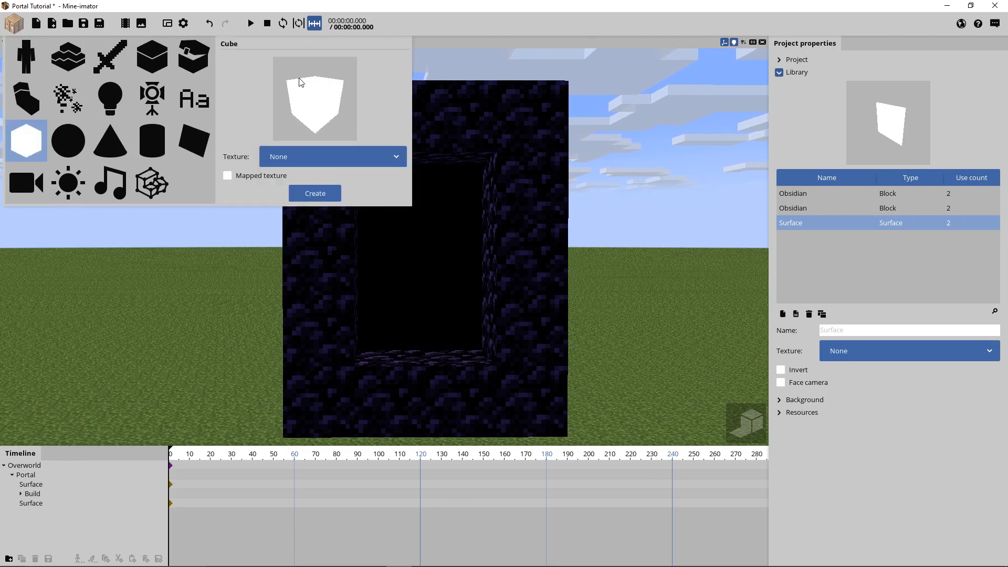
left_click(316, 193)
left_click(11, 514)
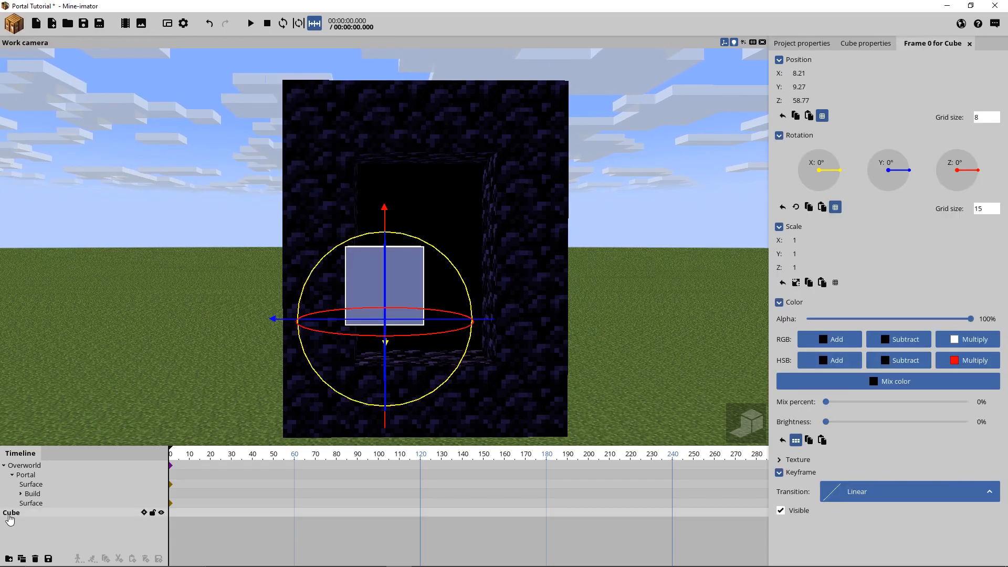
left_click_drag(7, 519, 42, 468)
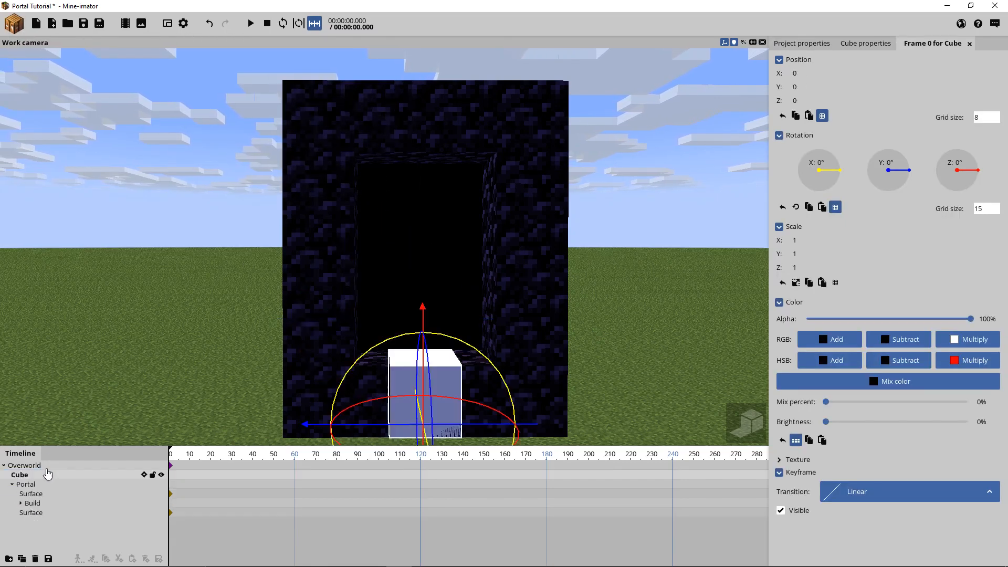
scroll(223, 364, "down", 5)
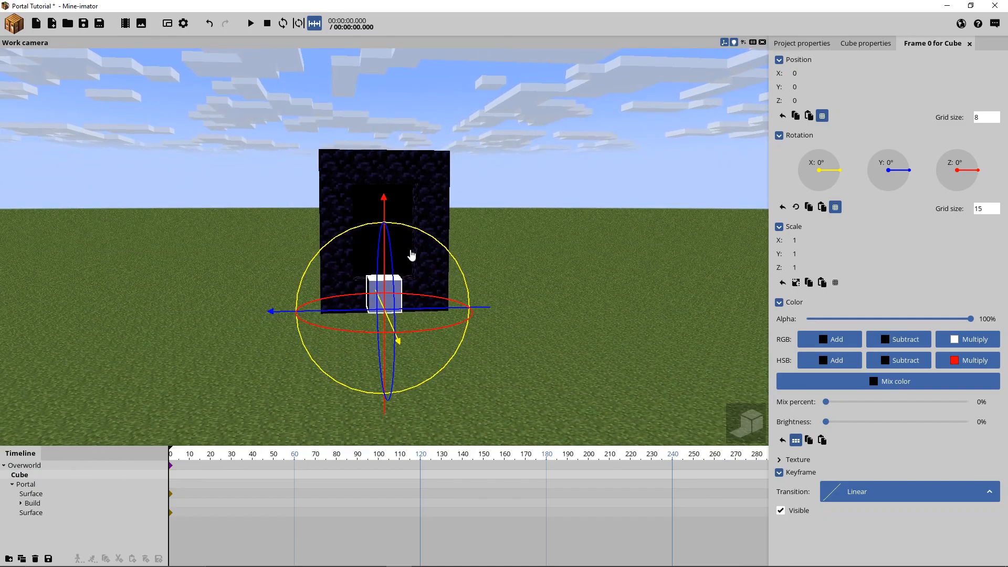
key("s")
right_click_drag(578, 302, 601, 313)
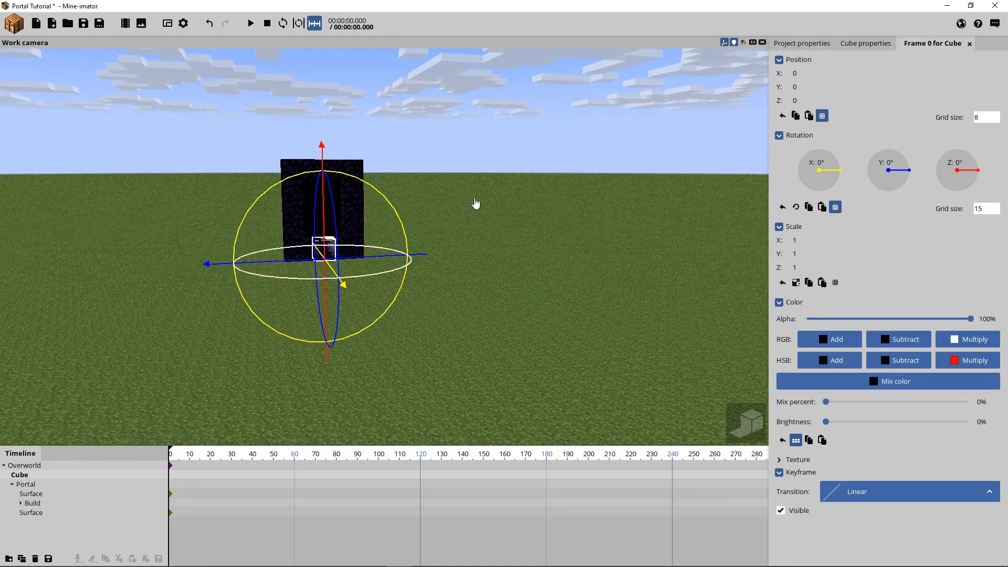
key("w")
right_click_drag(585, 247, 586, 249)
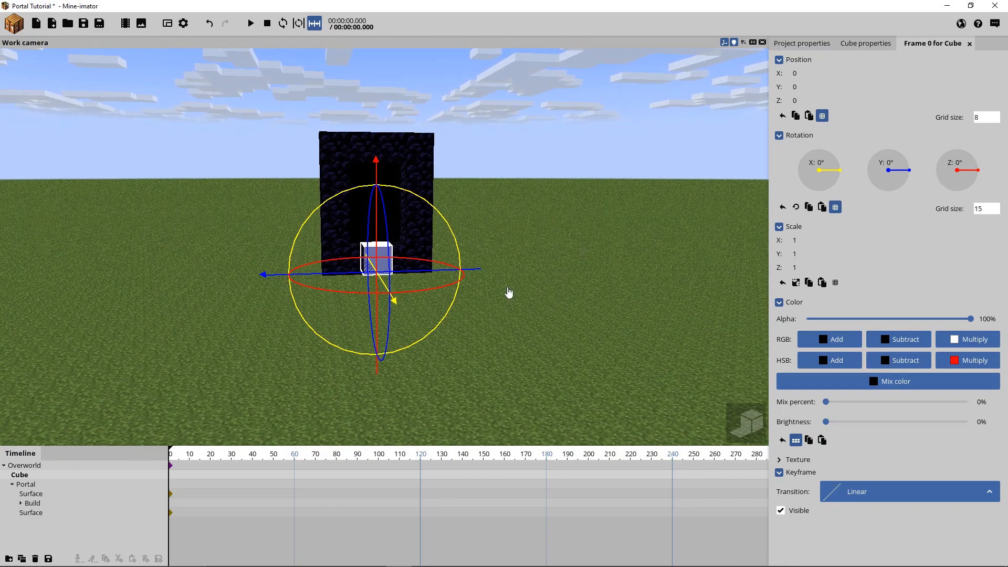
right_click_drag(575, 331, 583, 281)
right_click_drag(507, 216, 542, 208)
right_click_drag(559, 246, 559, 246)
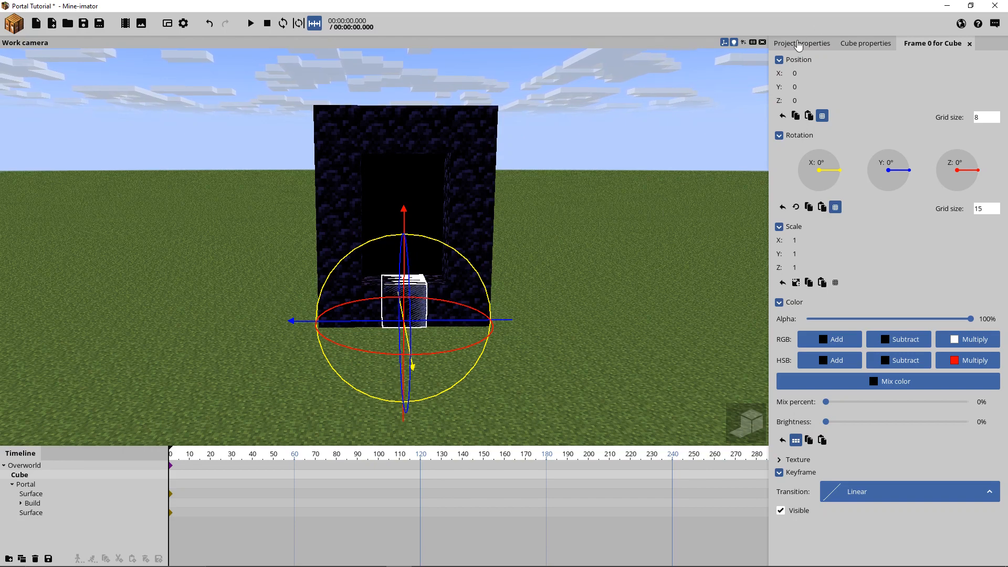
- Invert the cube's faces and scale it uniformly to 10 so it encloses the Overworld portal
left_click(798, 44)
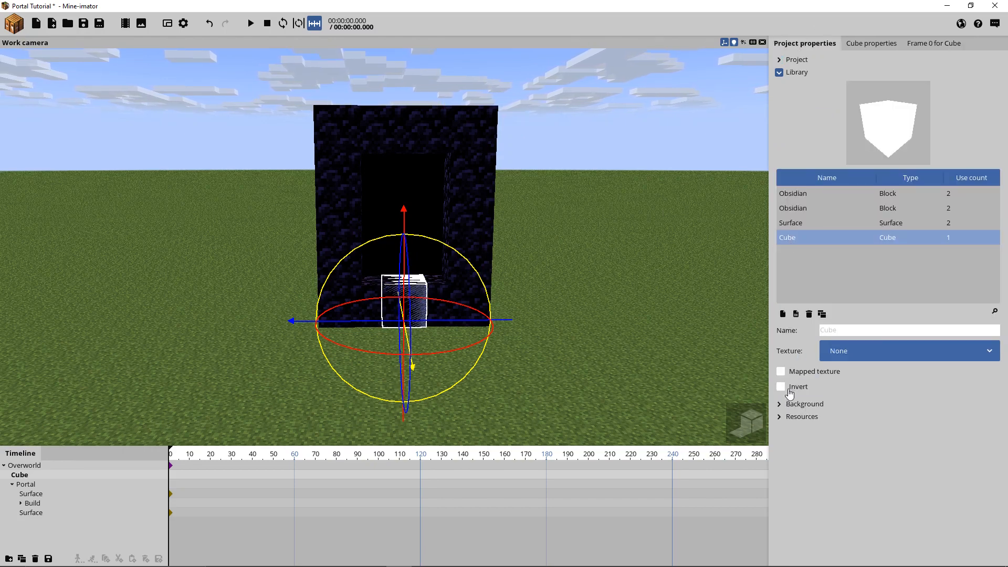
left_click(782, 387)
left_click(929, 48)
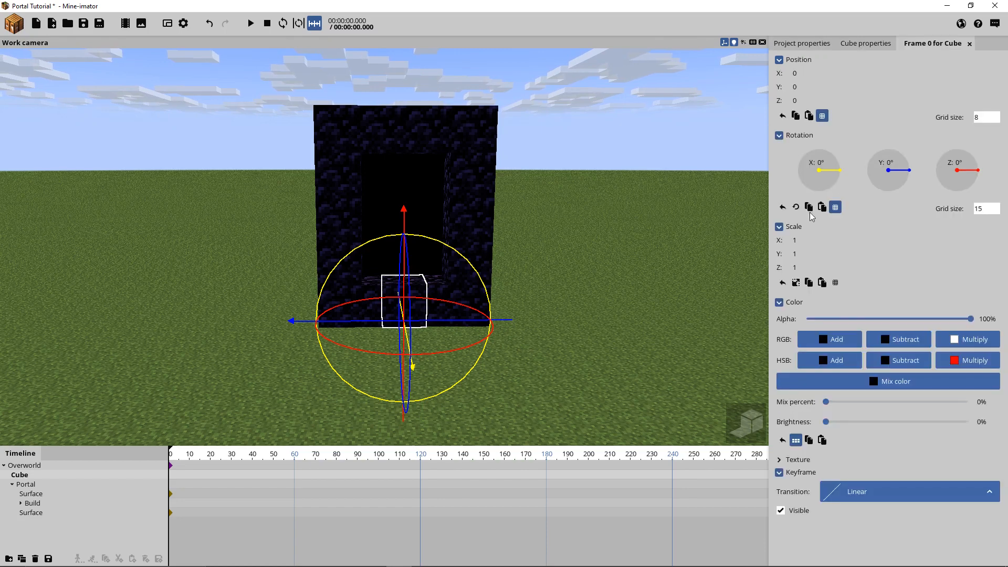
left_click(796, 283)
type("10")
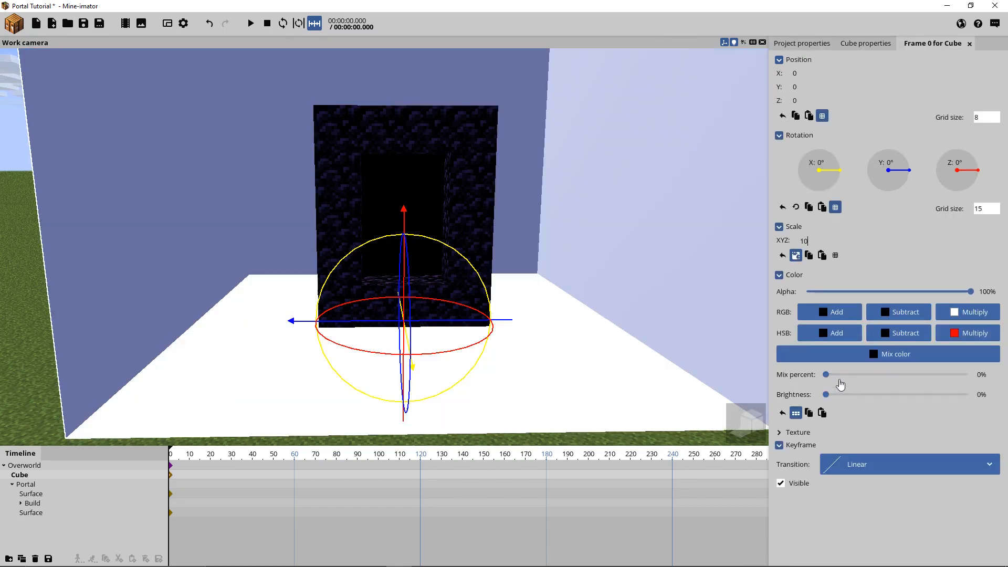
- Set the cube's mix percent to 100% and its mix color to light blue CCF4FF
left_click_drag(827, 375, 974, 374)
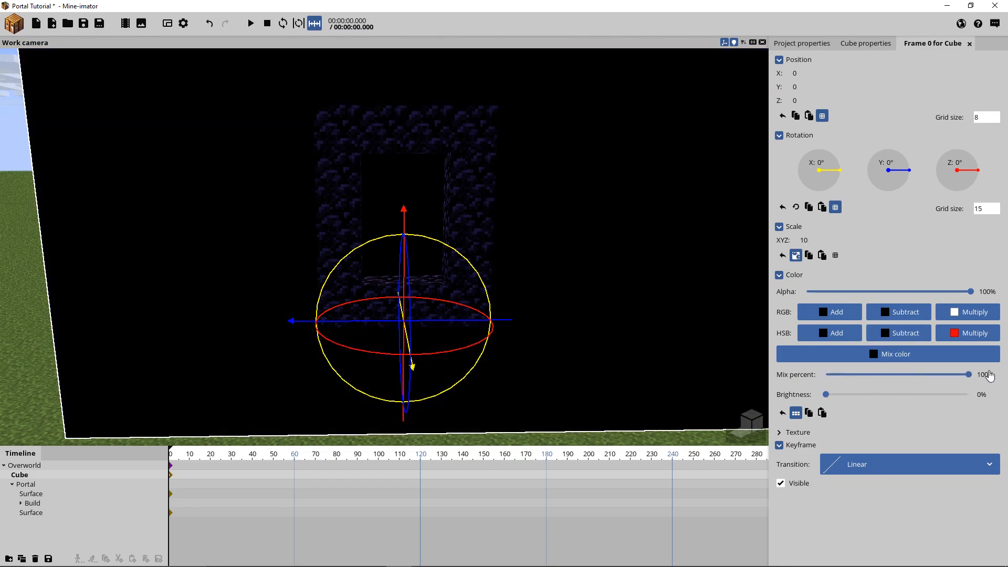
left_click(924, 356)
left_click_drag(430, 254, 427, 224)
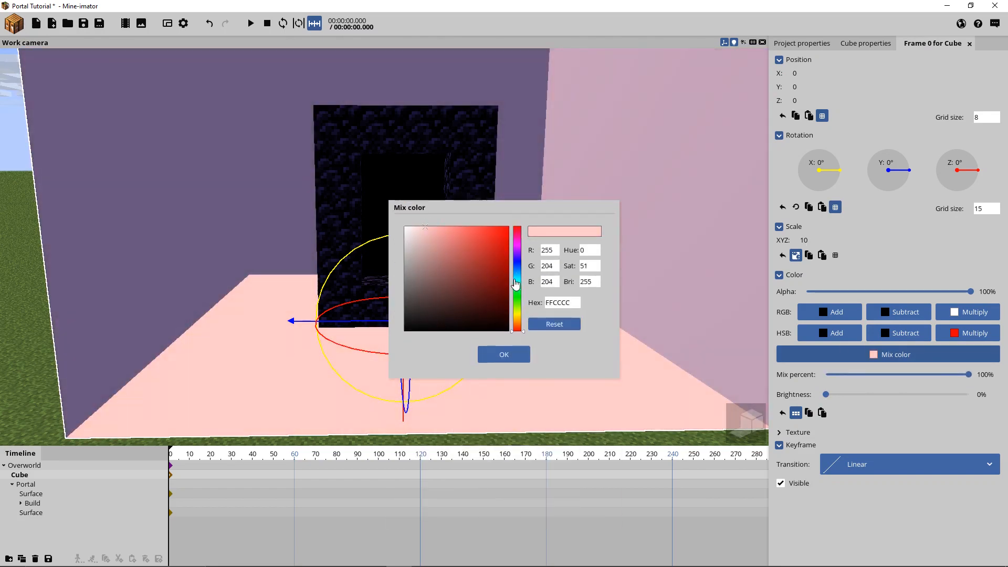
left_click_drag(516, 284, 521, 281)
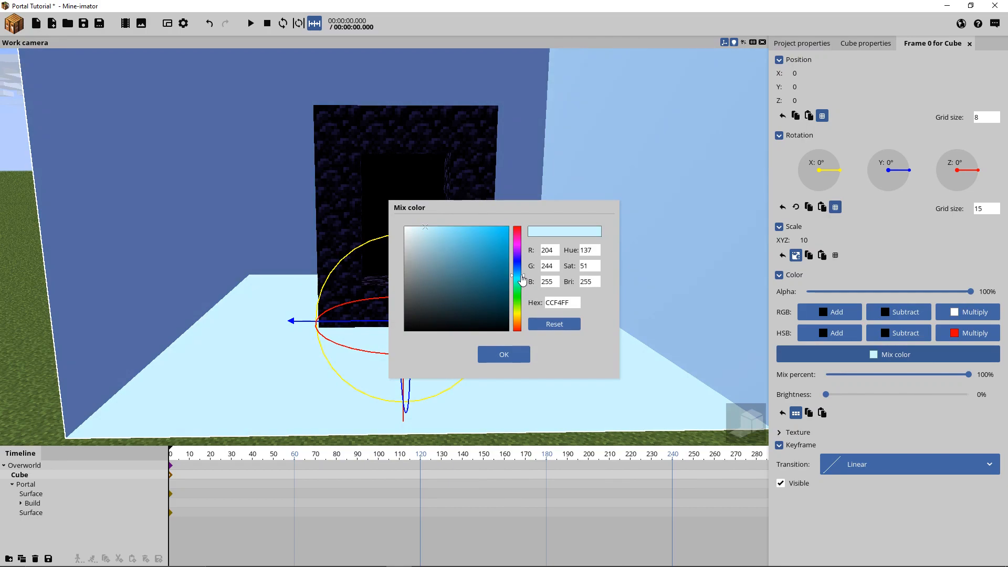
left_click(517, 361)
- Reorder the Portal folder so the second Surface sits beside the first, above Build
key("s")
right_click_drag(677, 328, 678, 328)
left_click(677, 328)
right_click_drag(617, 309, 617, 308)
key("s")
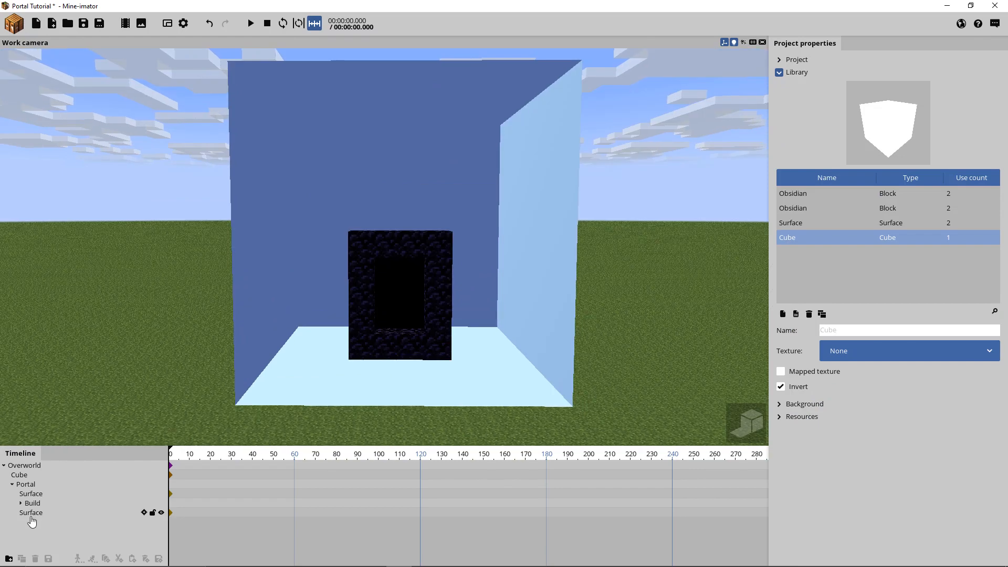
left_click_drag(33, 517, 43, 494)
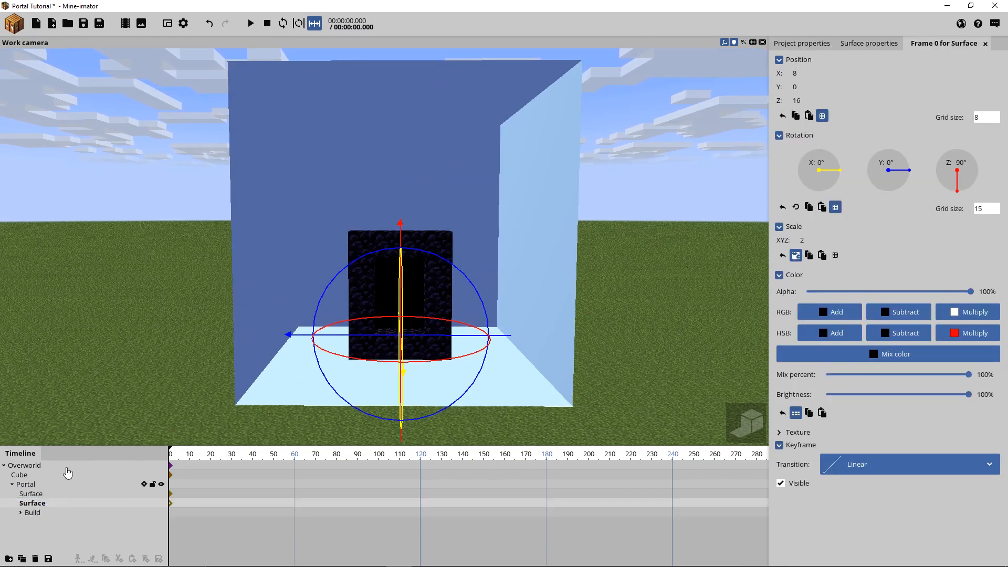
left_click(27, 524)
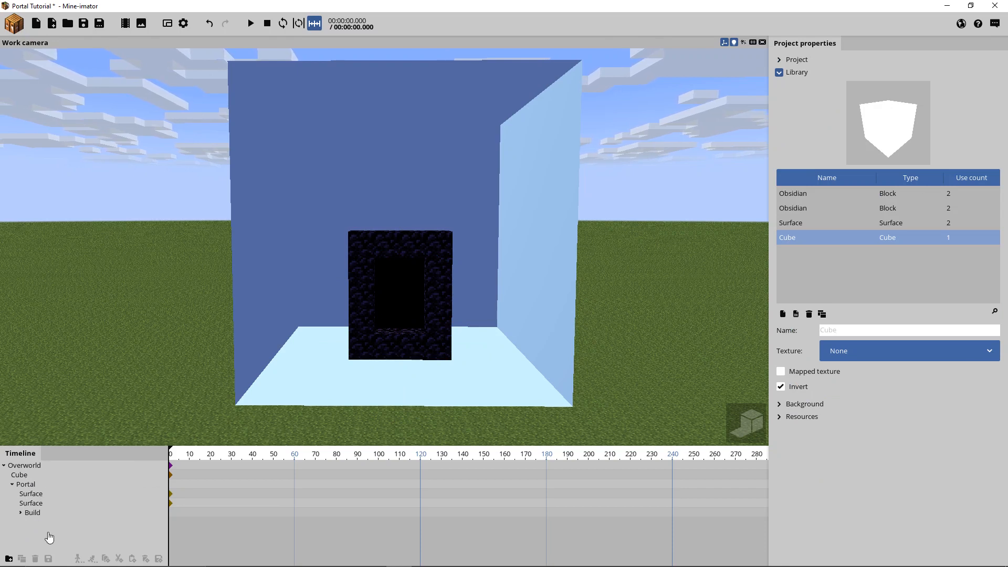
- Create a camera and parent it to the Portal folder inside Overworld
left_click(14, 23)
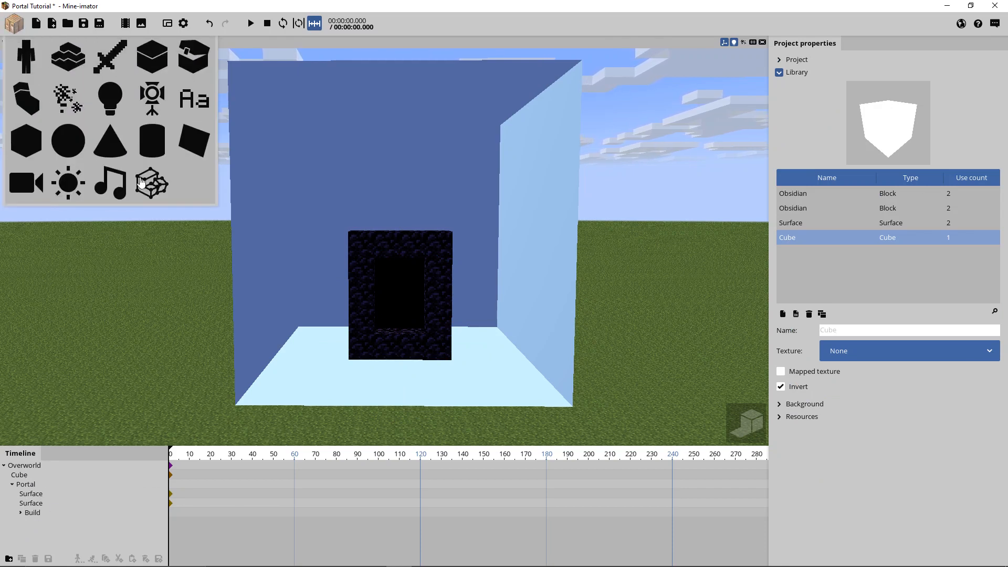
left_click(26, 182)
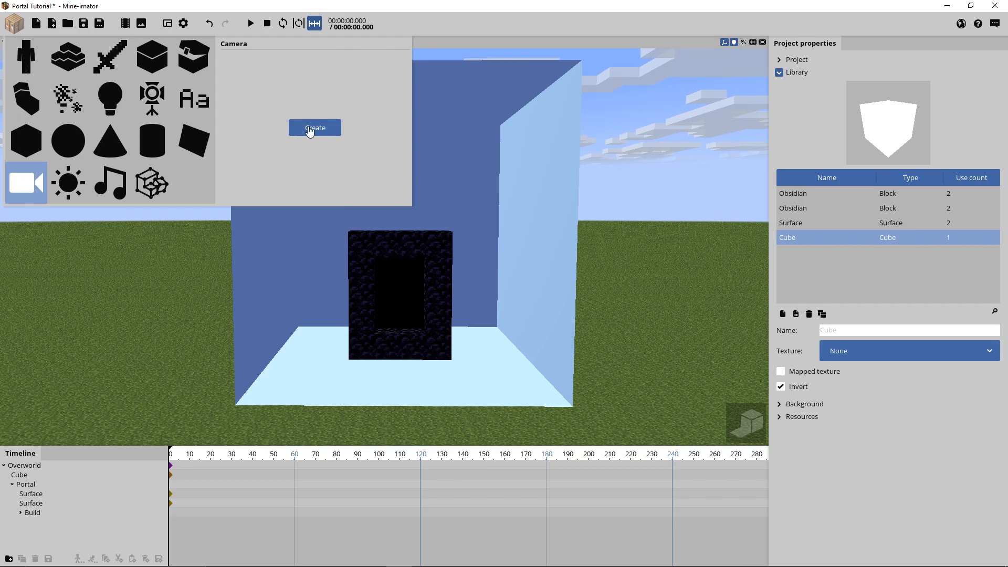
left_click(310, 129)
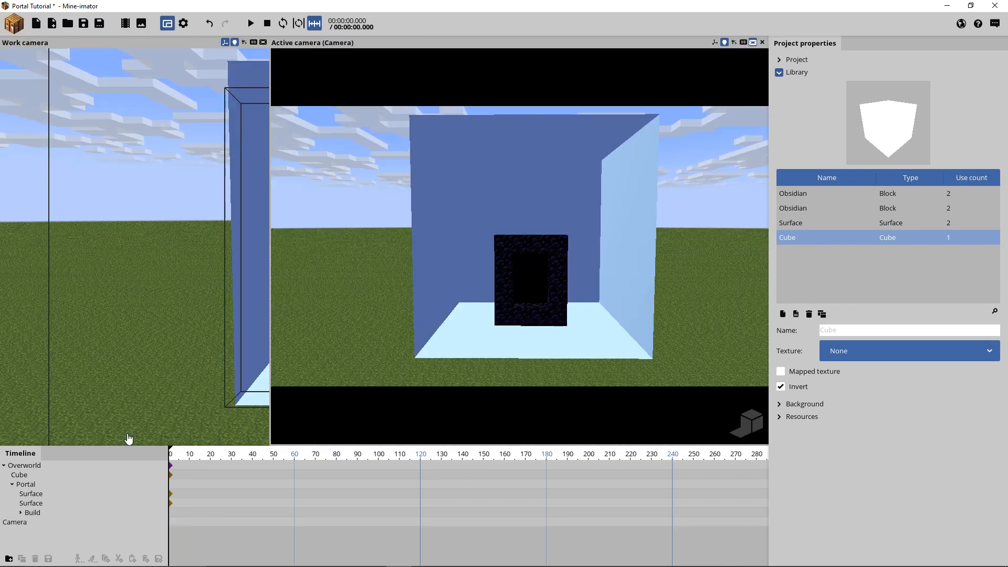
left_click(14, 523)
left_click_drag(8, 527, 50, 488)
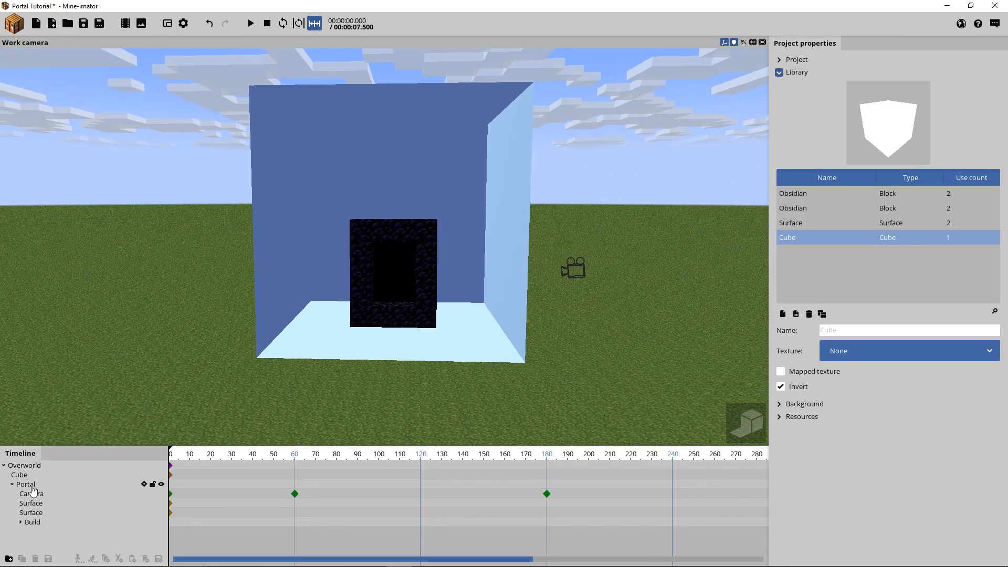
- Rename the camera in the Portal folder to OverworldCam
left_click(35, 495)
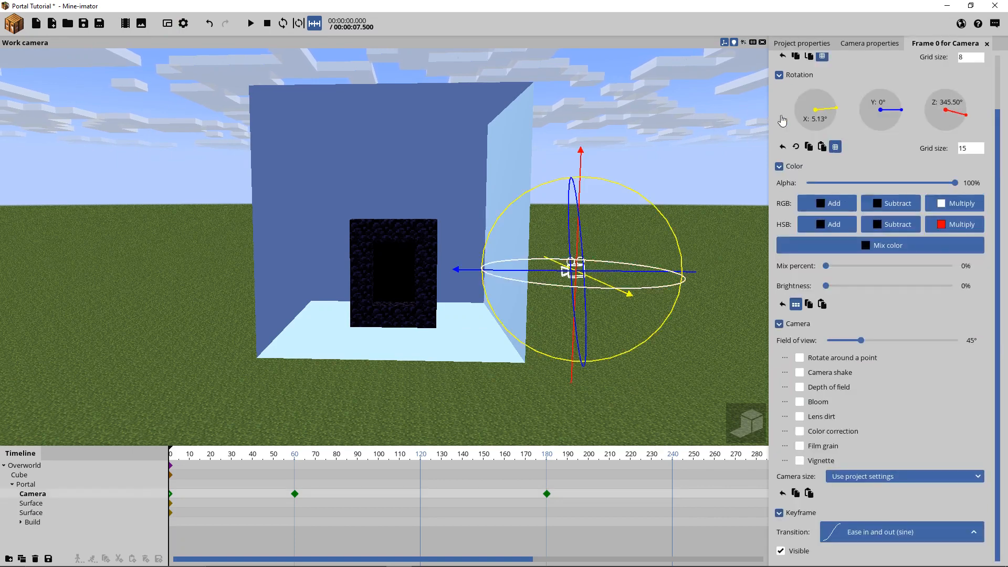
left_click(873, 43)
left_click(838, 74)
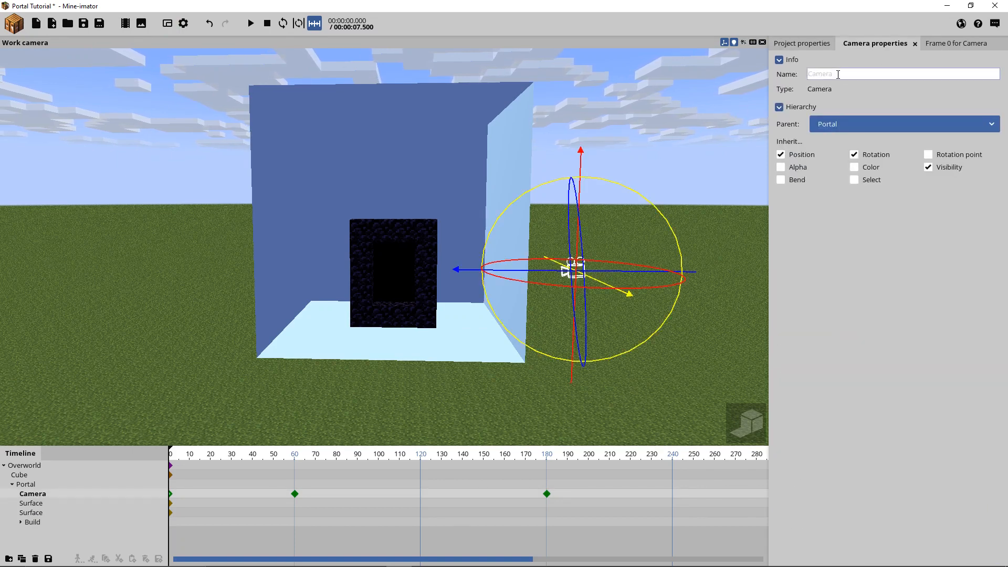
type("Over")
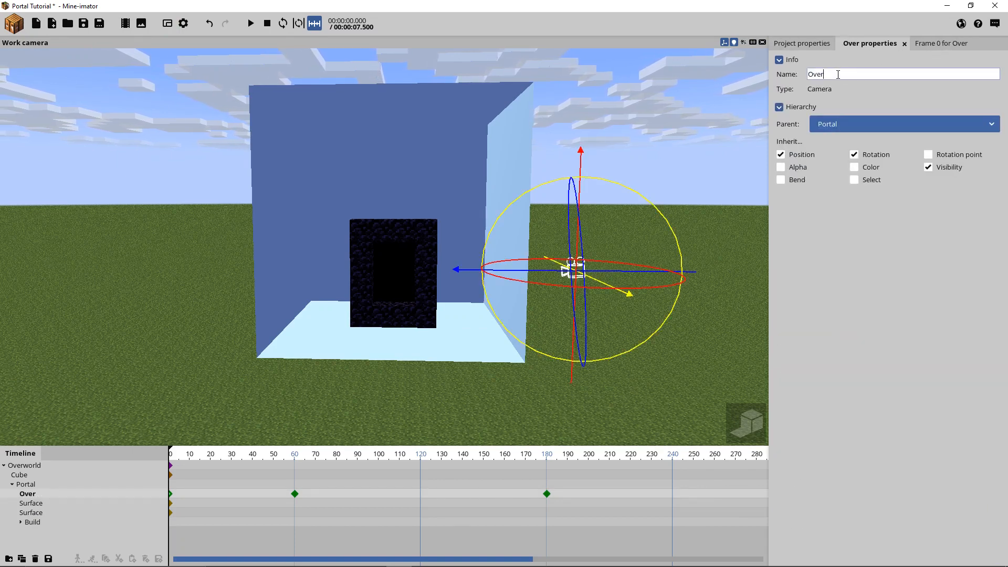
type("worldCam")
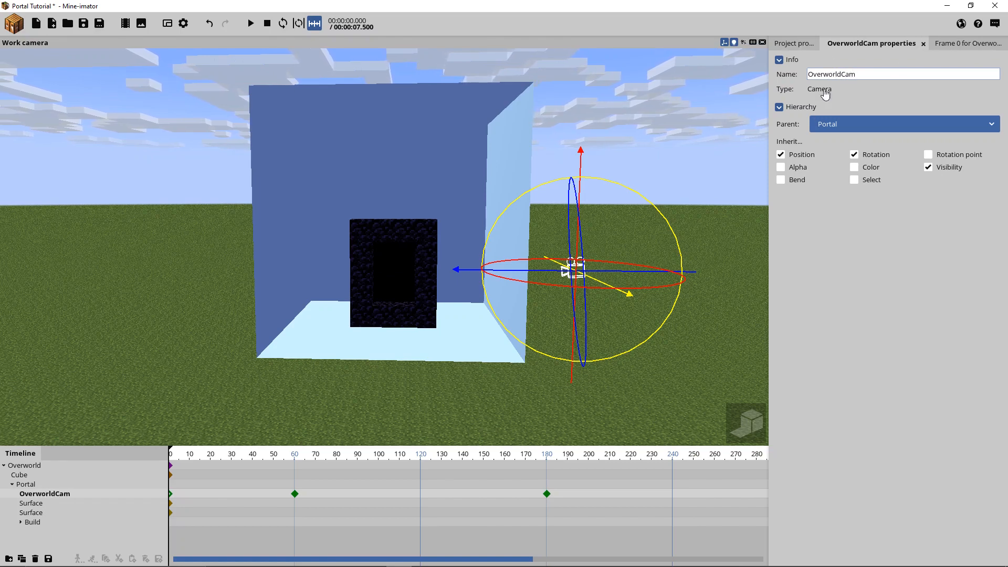
- Duplicate the whole Overworld folder and move the copy beside the original to Y -224
left_click(24, 485)
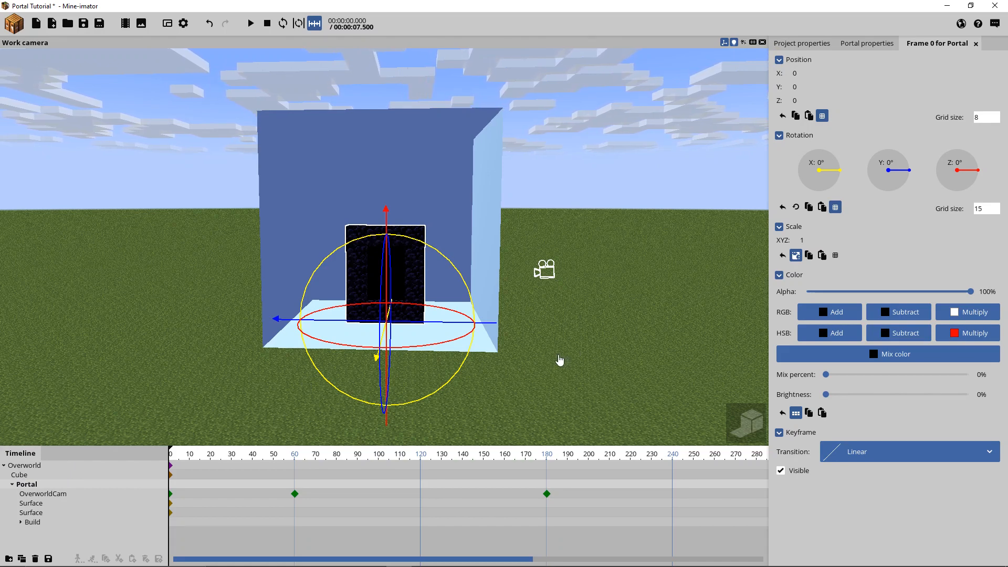
left_click(3, 465)
left_click(23, 465)
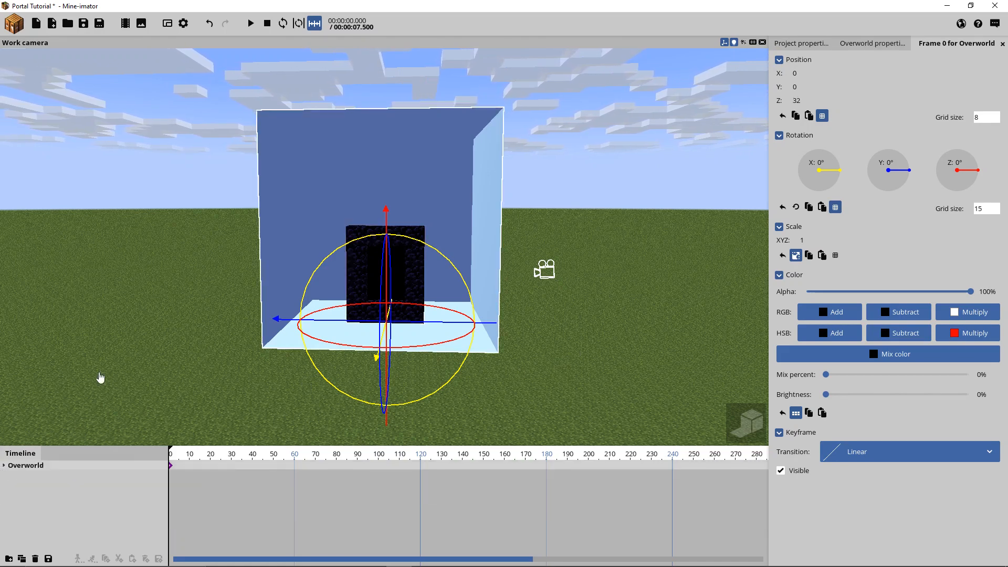
key("s")
right_click_drag(101, 377, 150, 351)
key("d")
key("ctrl+d")
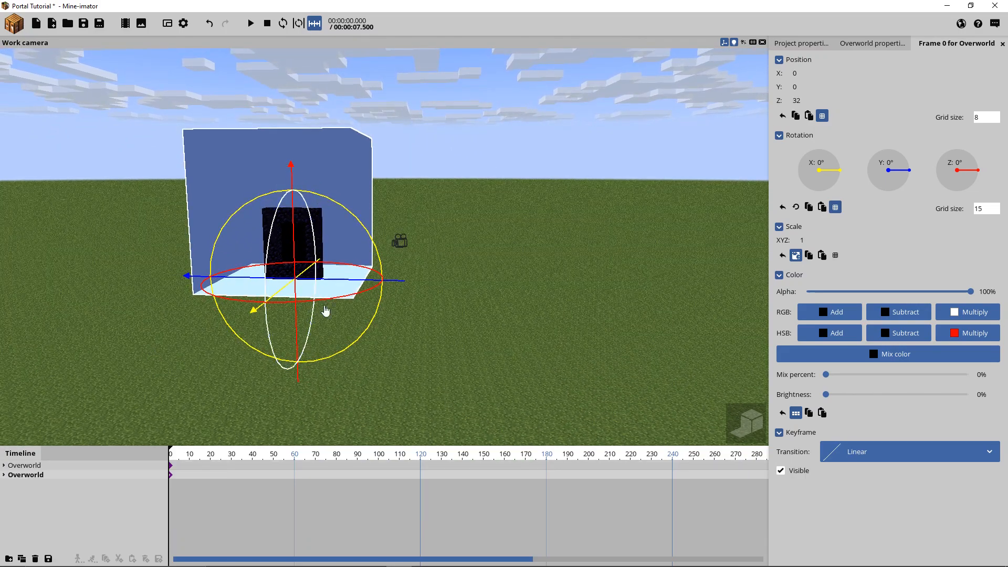
left_click_drag(338, 280, 533, 279)
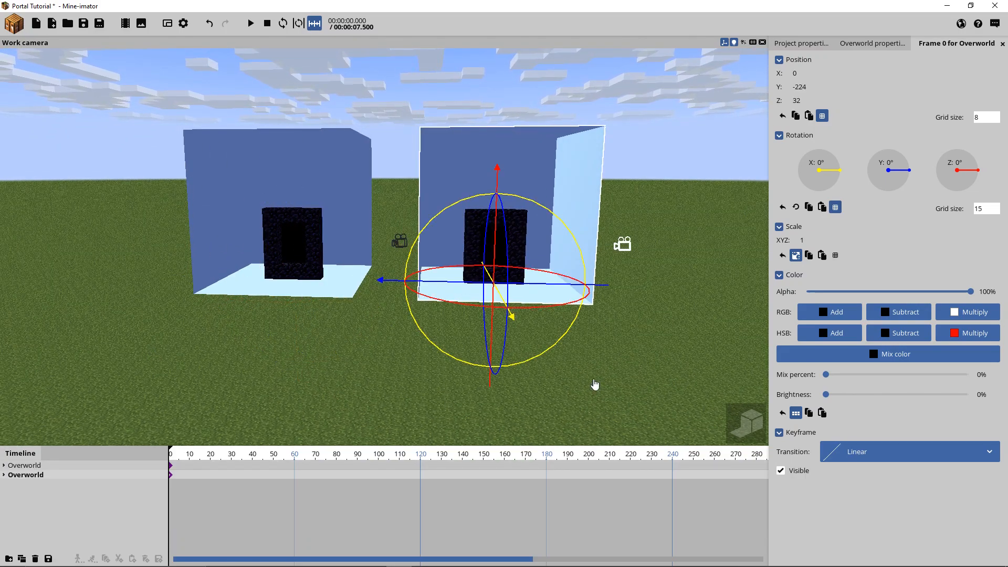
- Change the mix color of the duplicated folder's cube to a light salmon red
left_click(3, 475)
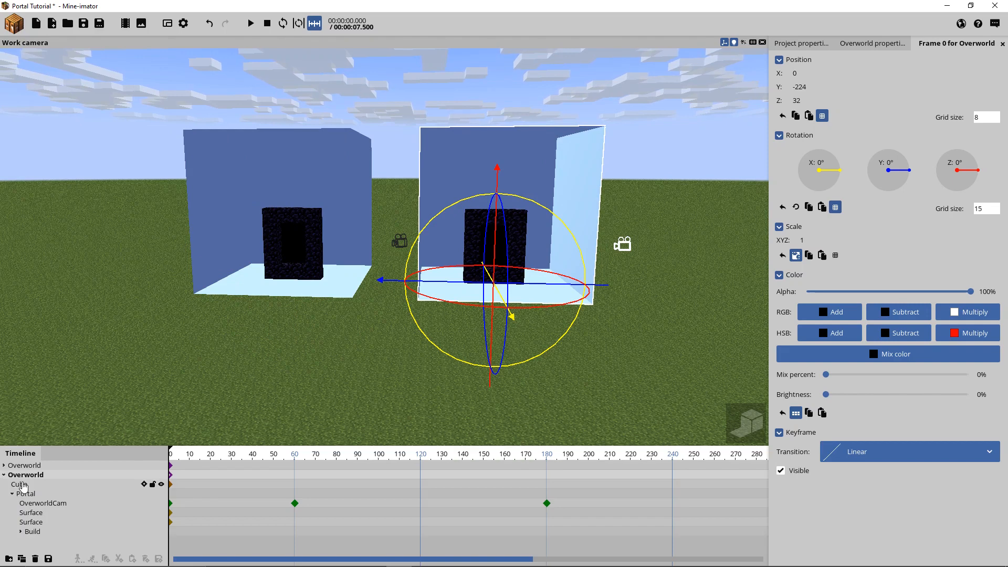
left_click(21, 484)
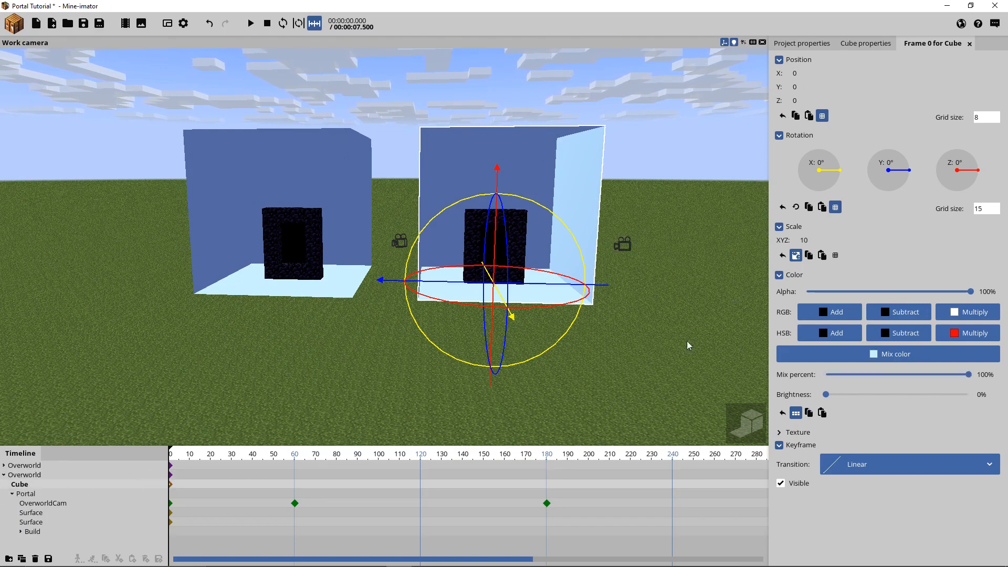
left_click(880, 362)
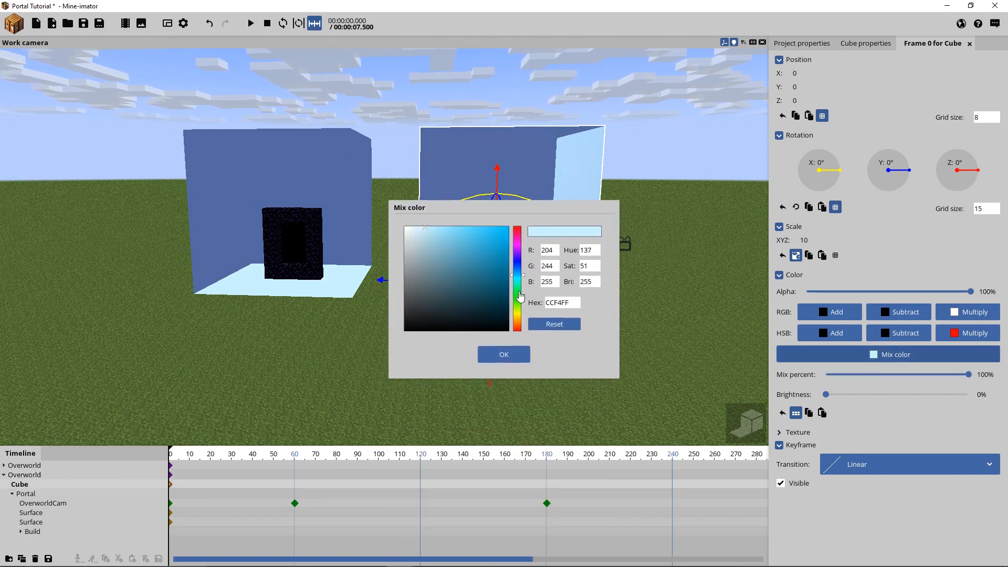
left_click_drag(520, 296, 513, 353)
left_click_drag(434, 234, 454, 227)
left_click(497, 355)
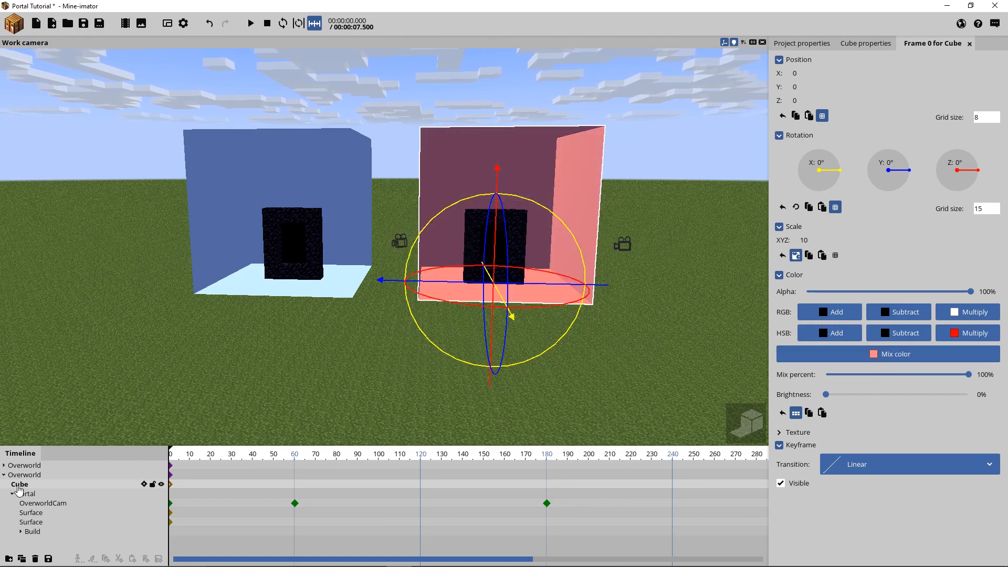
- Rename the duplicated Overworld folder, which holds the red cube, to Nether
left_click(37, 477)
left_click(860, 43)
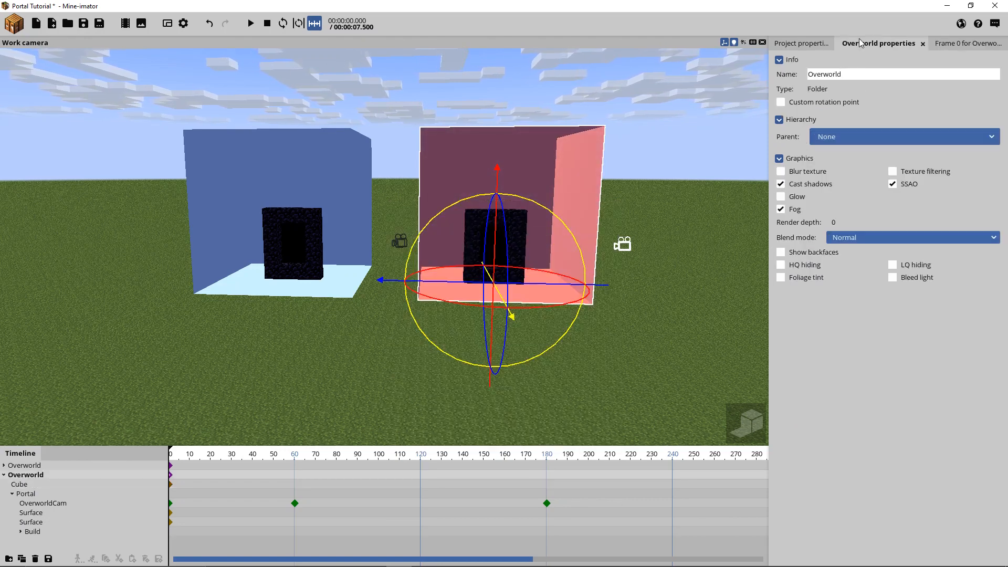
left_click(858, 74)
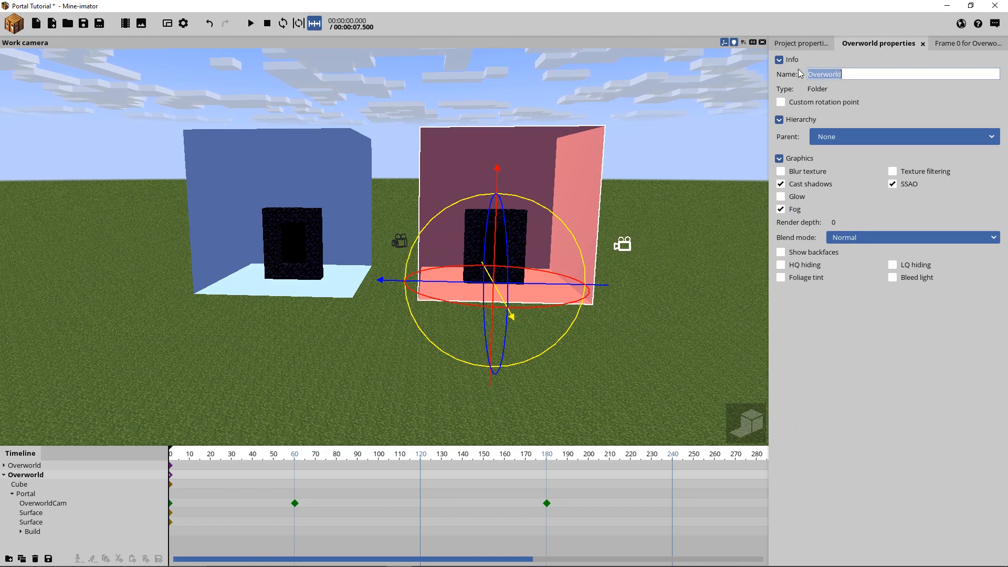
type("Nether")
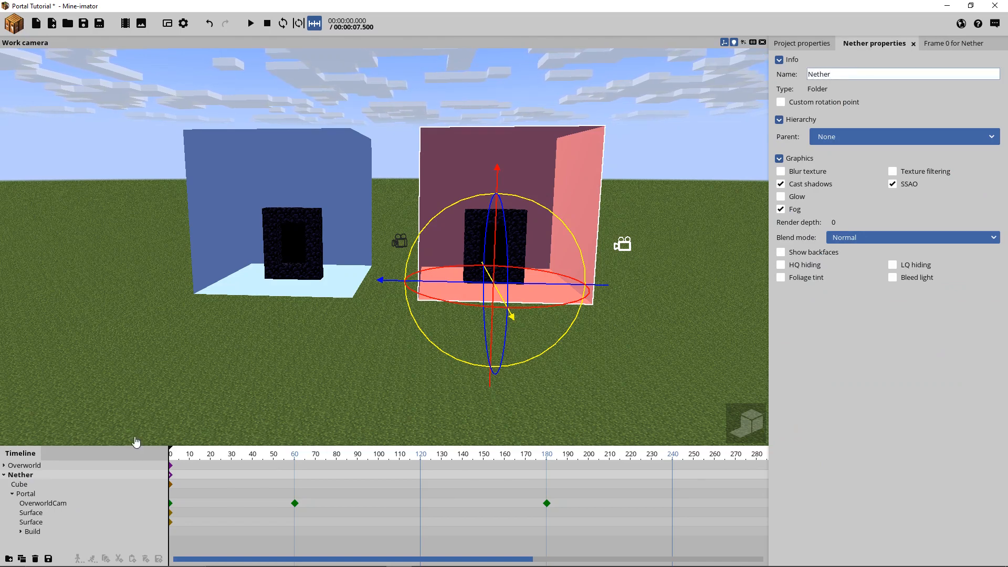
- Rename the camera in the Nether folder's portal to NetherCam
left_click(45, 503)
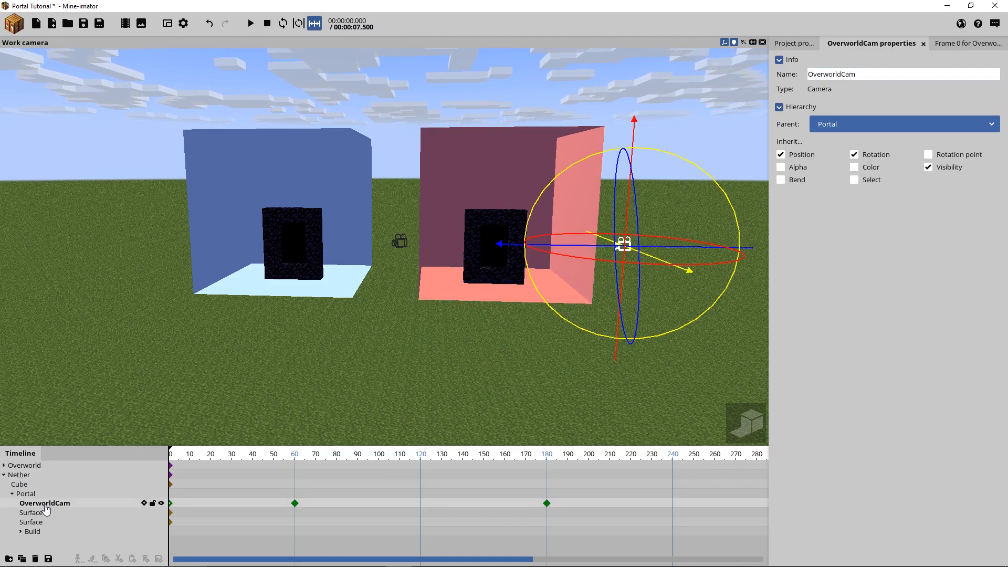
left_click(843, 74)
key("BackSpace")
key("BackSpace")
key("BackSpace")
key("BackSpace")
key("BackSpace")
key("BackSpace")
key("BackSpace")
key("BackSpace")
key("BackSpace")
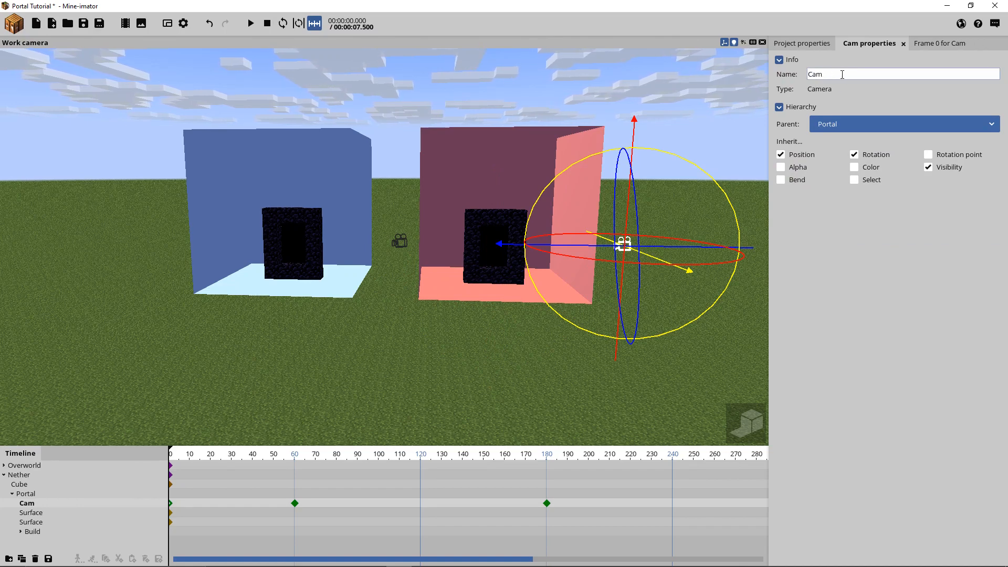
type("Nether")
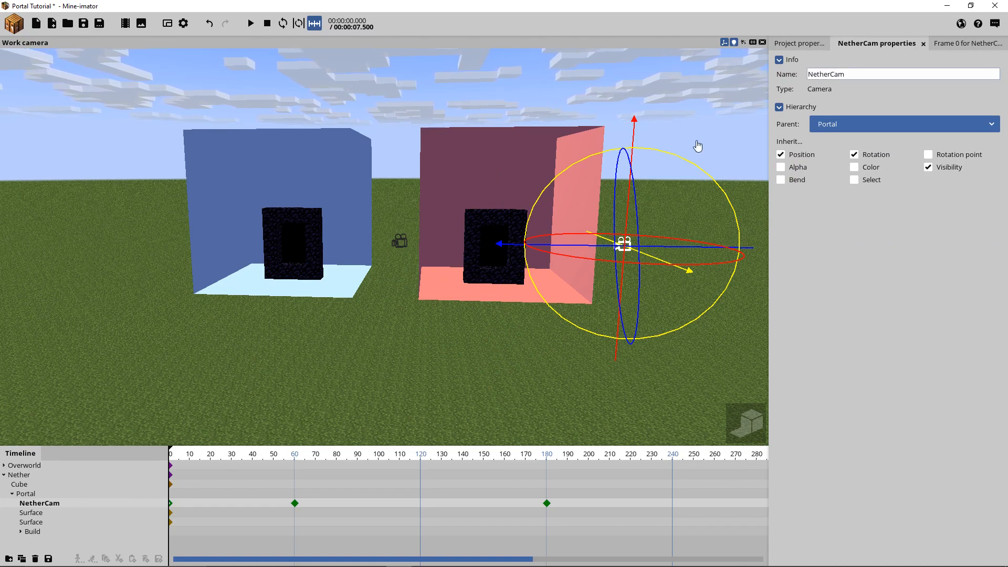
left_click(705, 144)
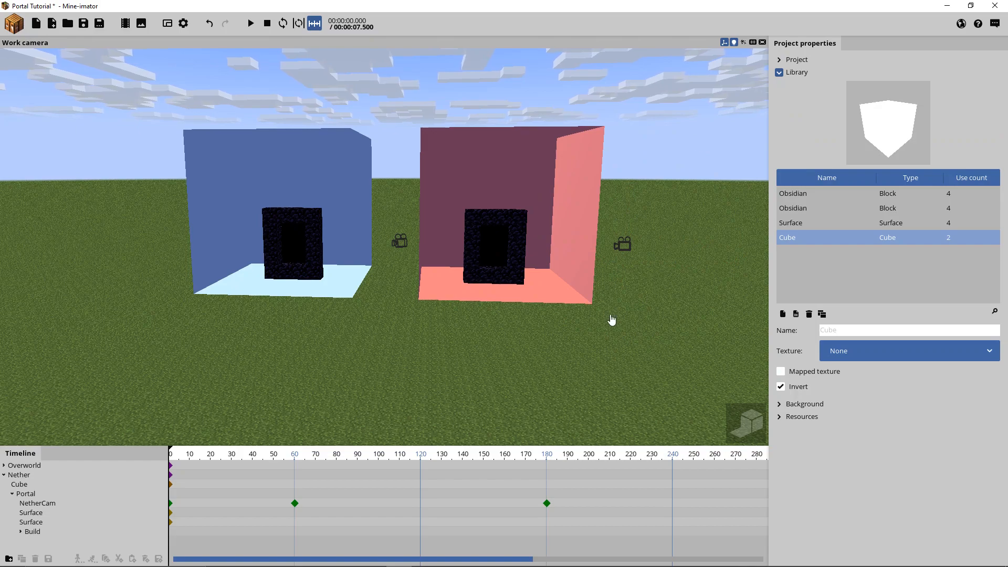
- Duplicate the whole Nether folder and move the copy along the row to the free side of the red cube
key("w")
right_click_drag(381, 375, 381, 375)
left_click_drag(176, 456, 435, 455)
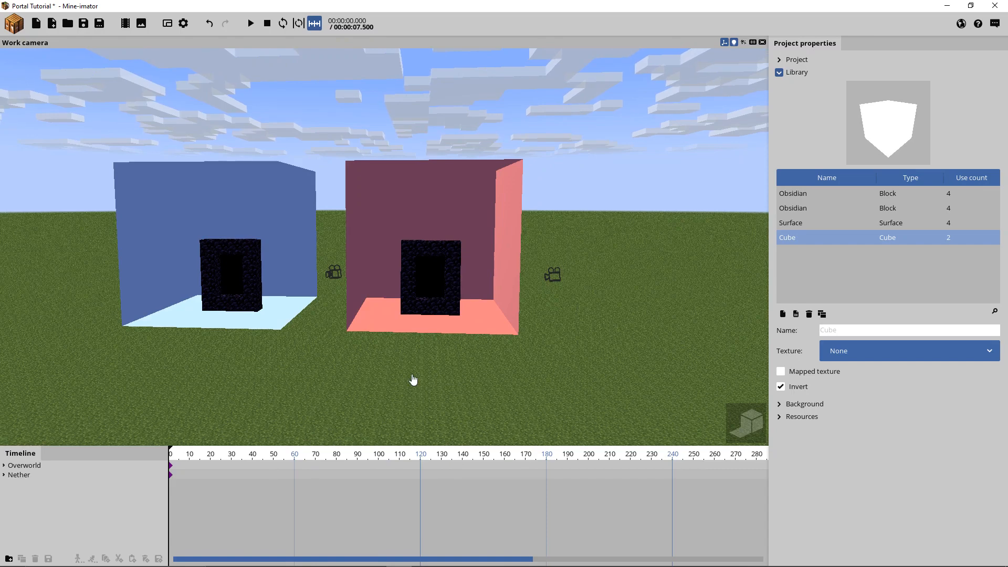
left_click(15, 476)
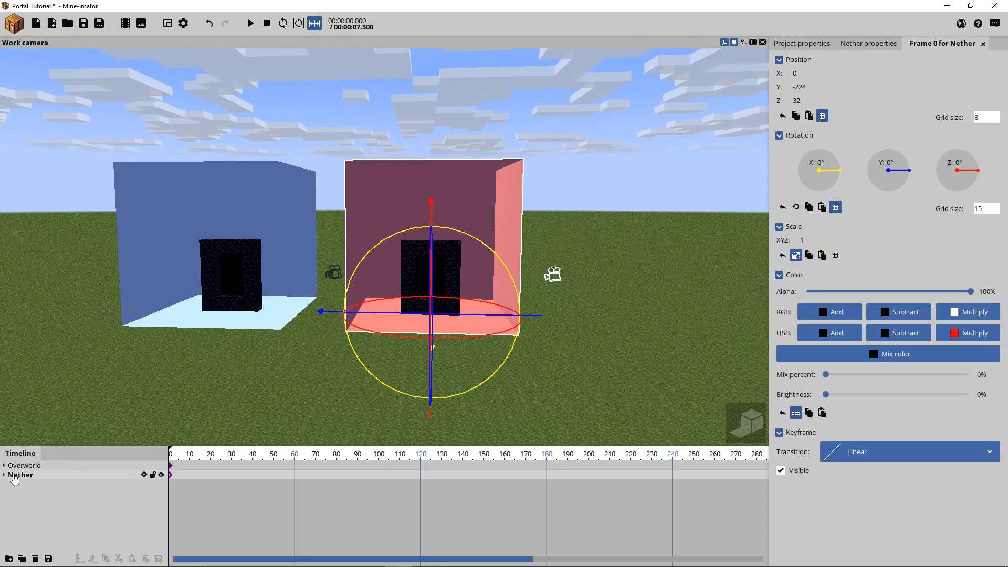
key("ctrl+d")
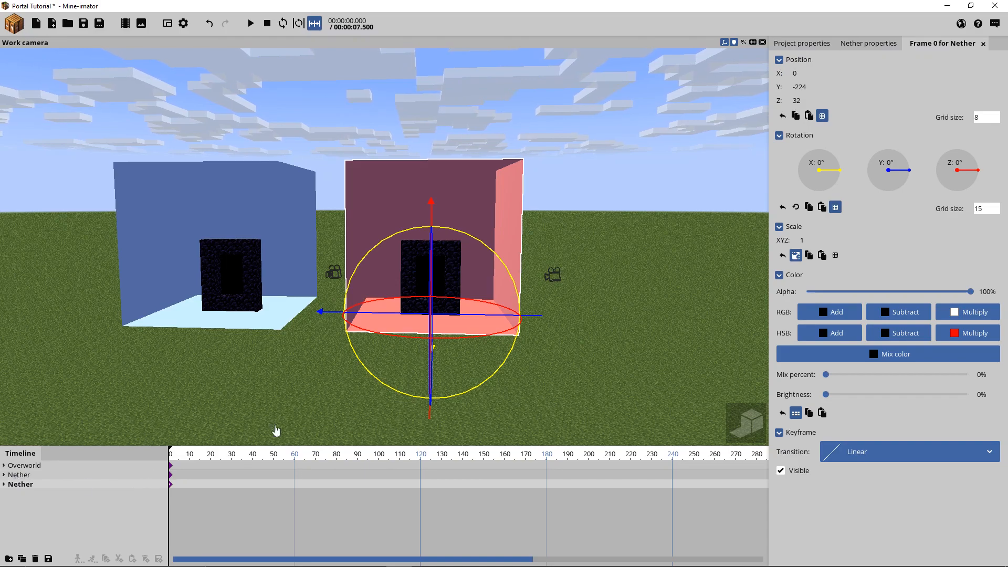
scroll(511, 405, "up", 3)
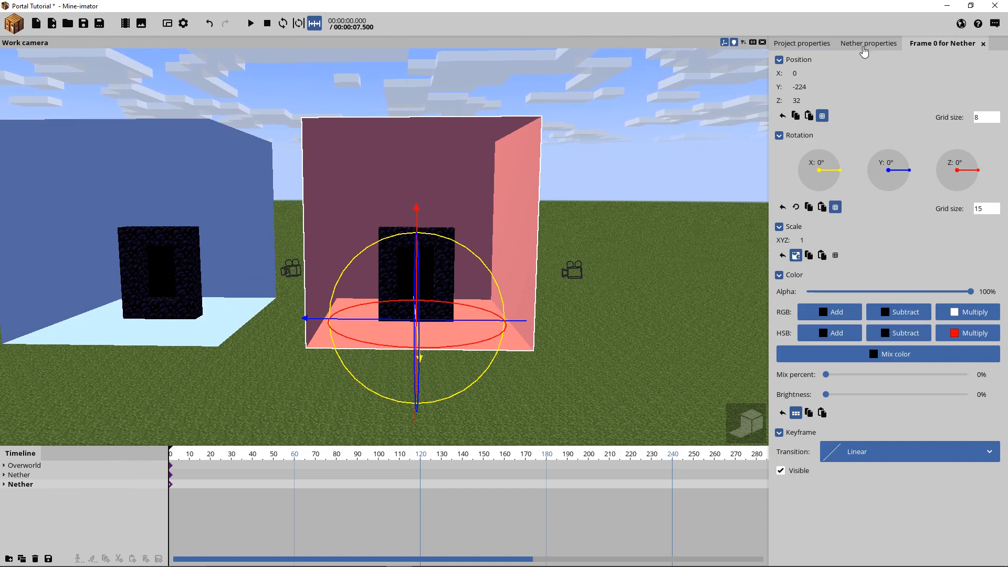
left_click(863, 47)
middle_click_drag(448, 315, 452, 321)
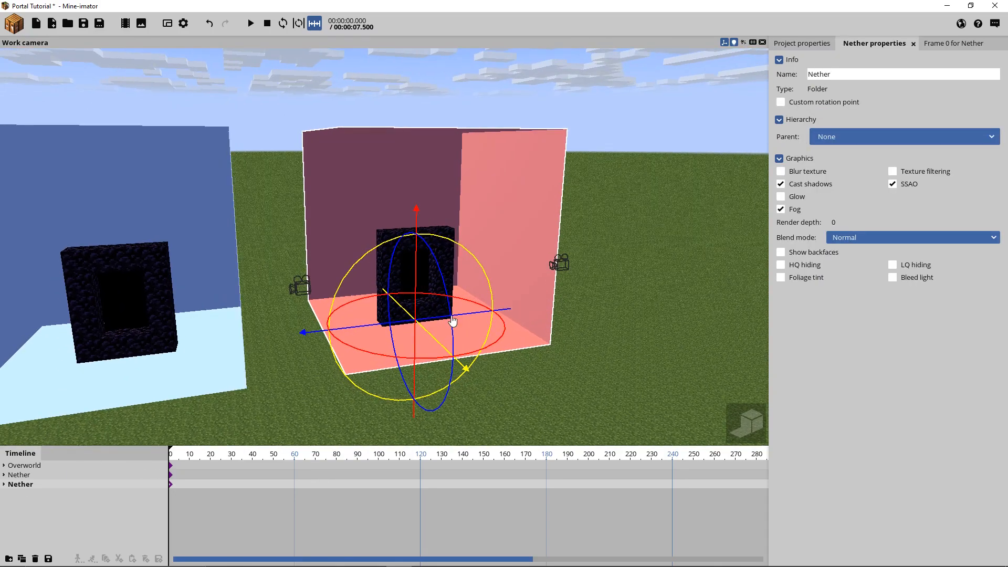
left_click_drag(453, 321, 668, 377)
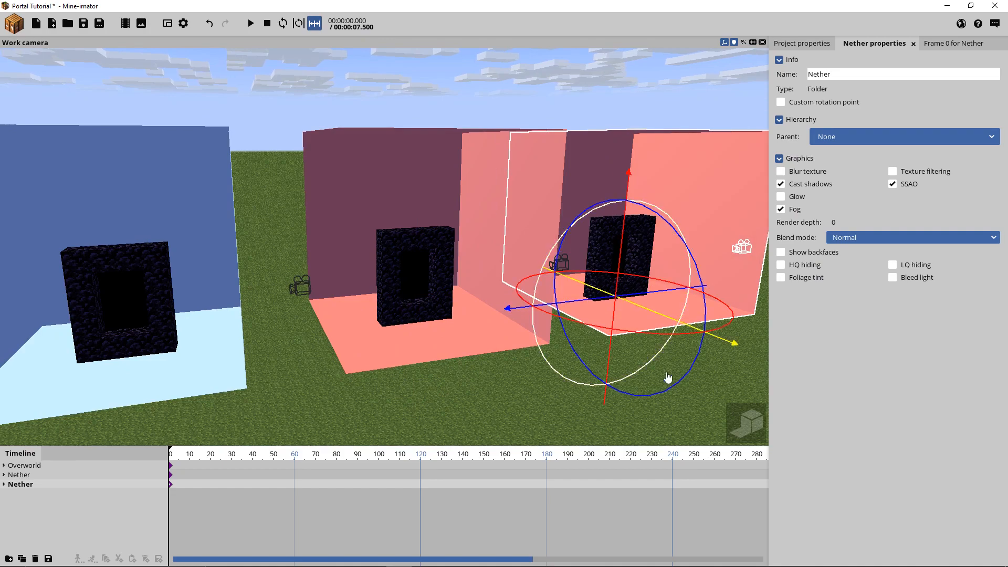
- Rename the newly duplicated Nether folder to Mask
key("d")
right_click_drag(668, 377, 646, 369)
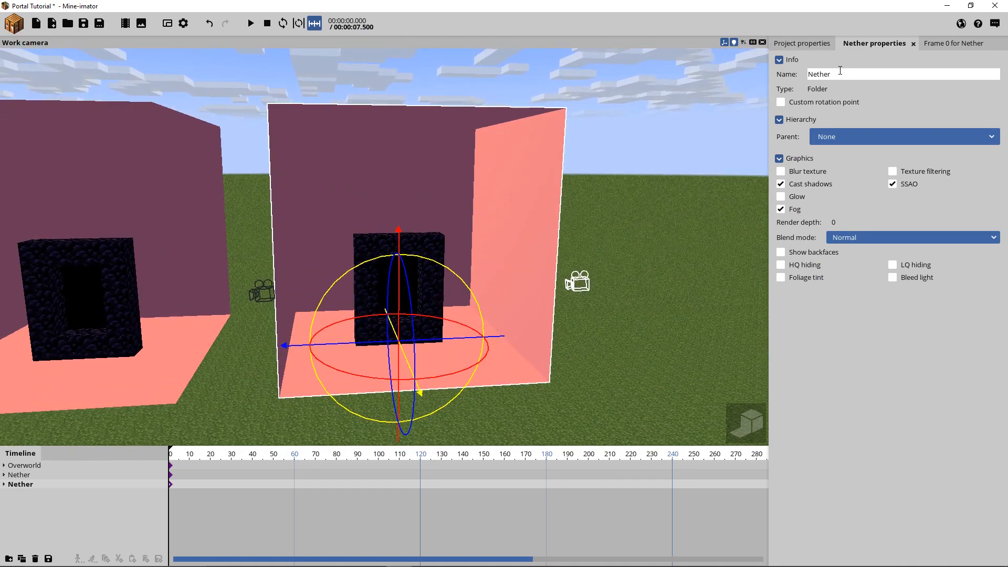
left_click_drag(840, 70, 791, 78)
type("Mask")
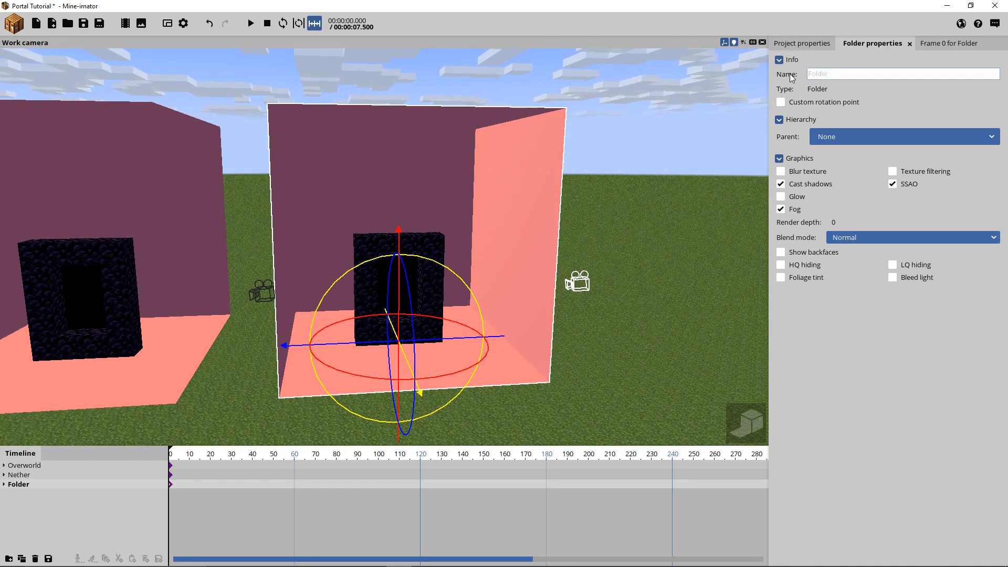
- Rename the camera in the Mask folder's portal to MaskCam
left_click(4, 484)
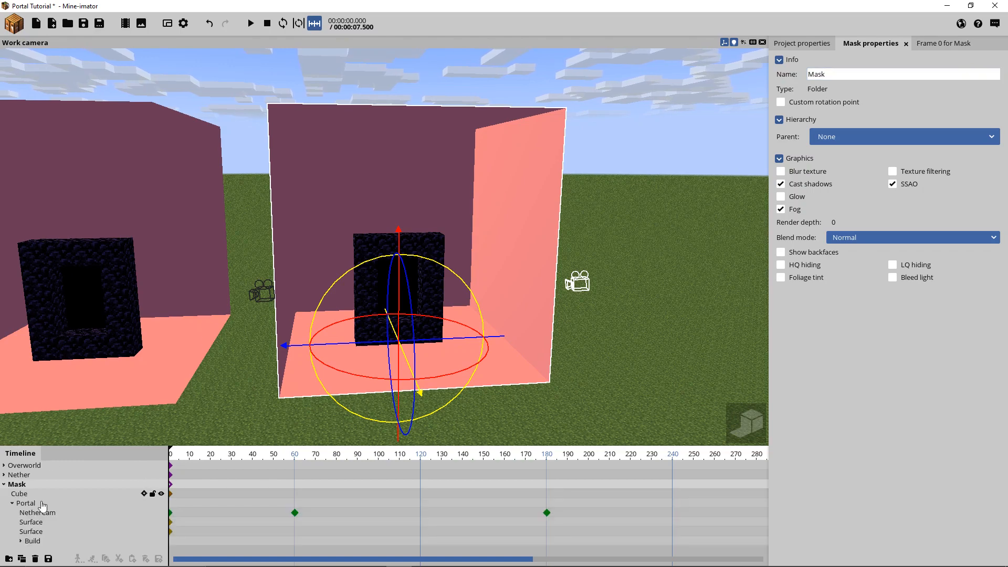
left_click(41, 514)
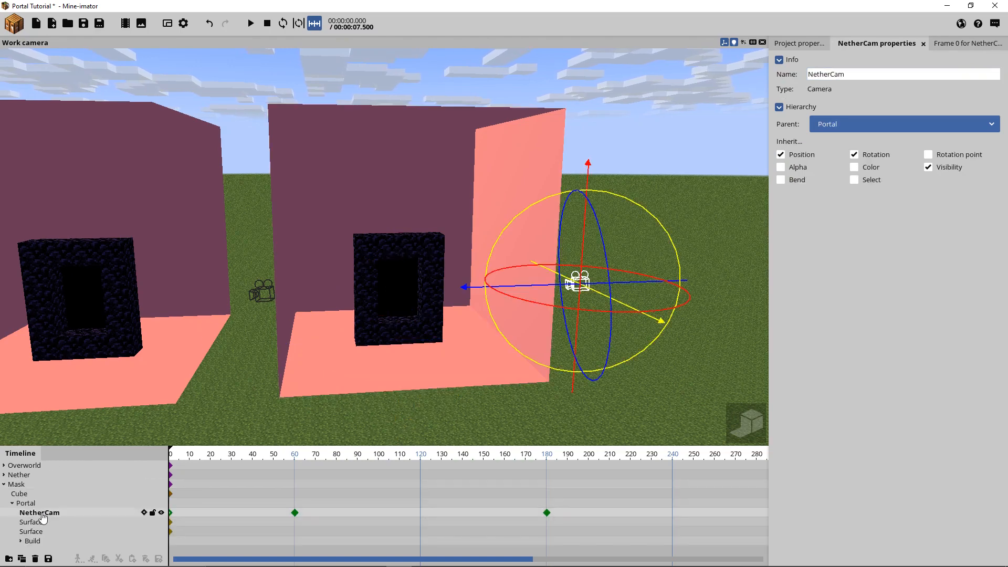
left_click(830, 74)
key("BackSpace")
key("BackSpace")
key("BackSpace")
key("BackSpace")
key("BackSpace")
key("BackSpace")
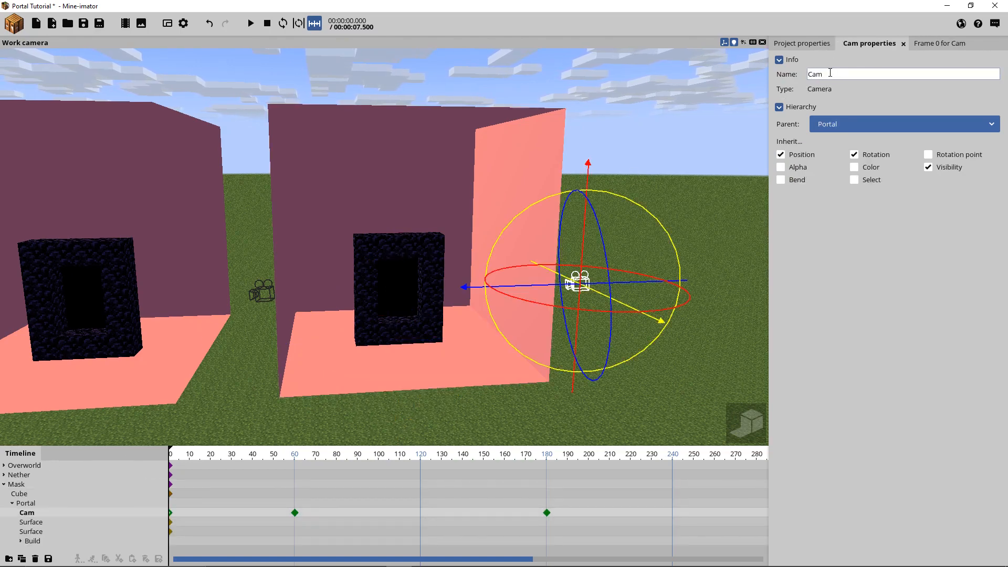
type("Mask")
left_click(858, 271)
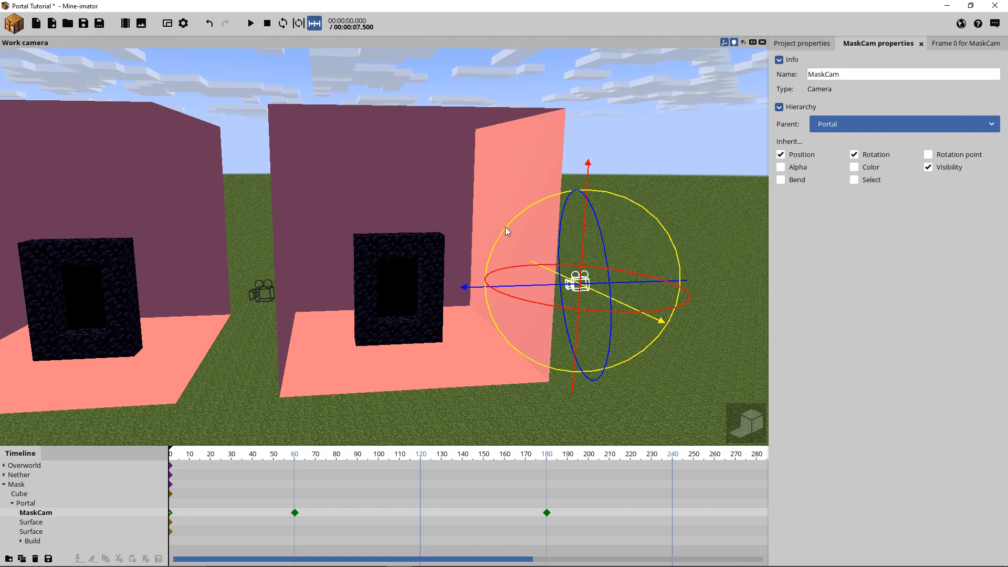
- Set the Mask folder's cube to 100% brightness and change its mix color to pure white
left_click(26, 494)
left_click(923, 44)
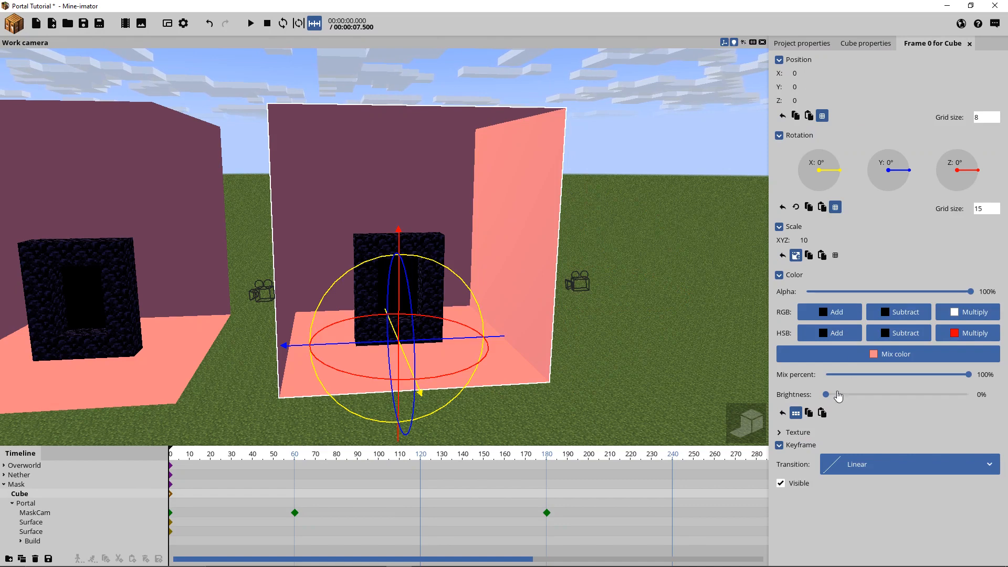
left_click_drag(834, 398, 1006, 384)
left_click(933, 361)
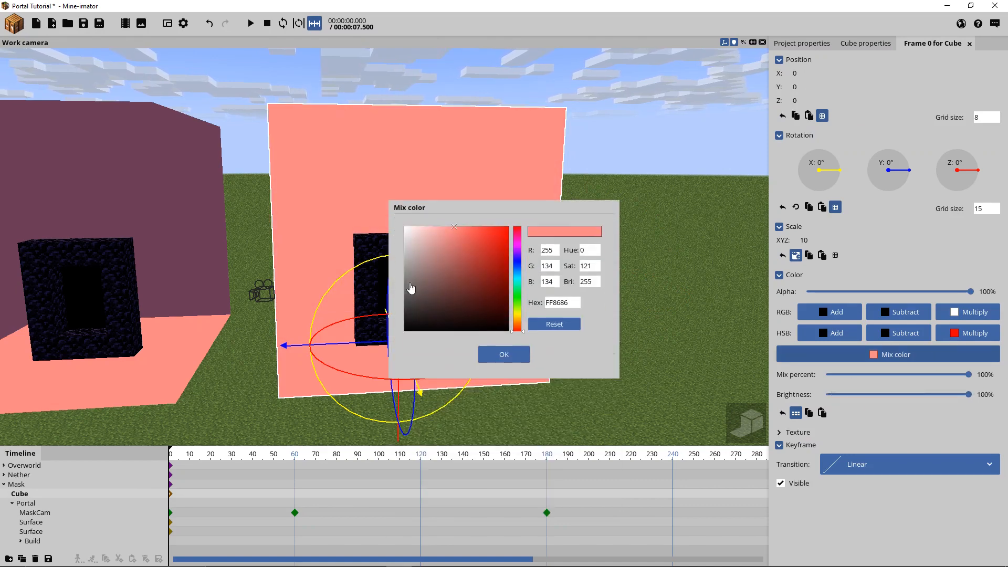
left_click_drag(412, 286, 386, 195)
left_click(504, 356)
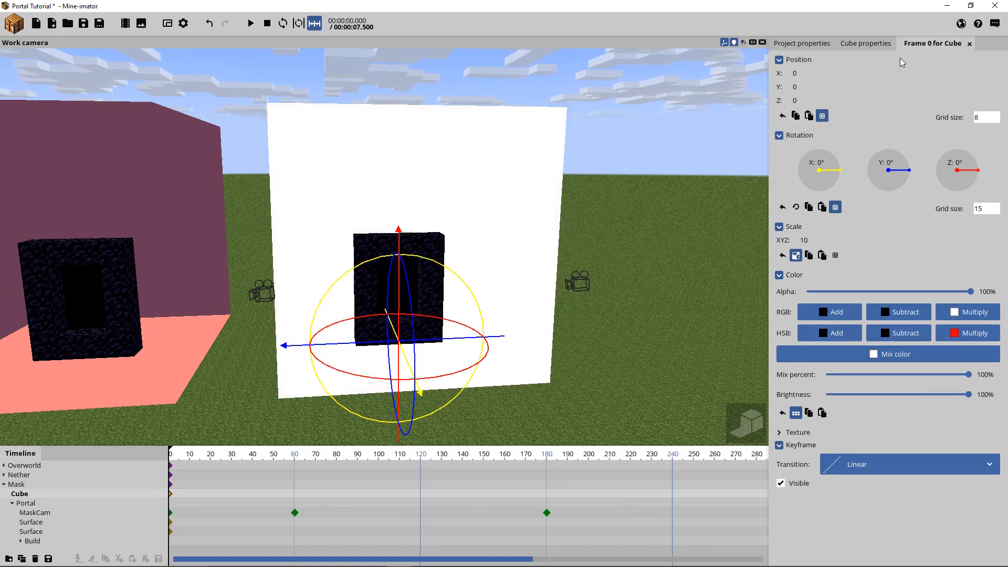
- Disable SSAO and shadow casting for the Mask folder's cube
left_click(864, 43)
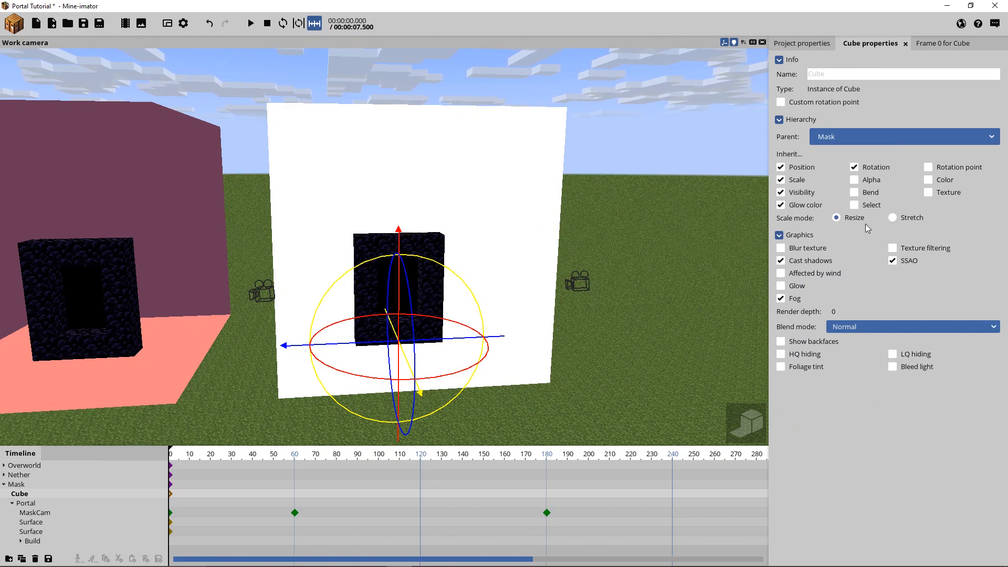
left_click(896, 263)
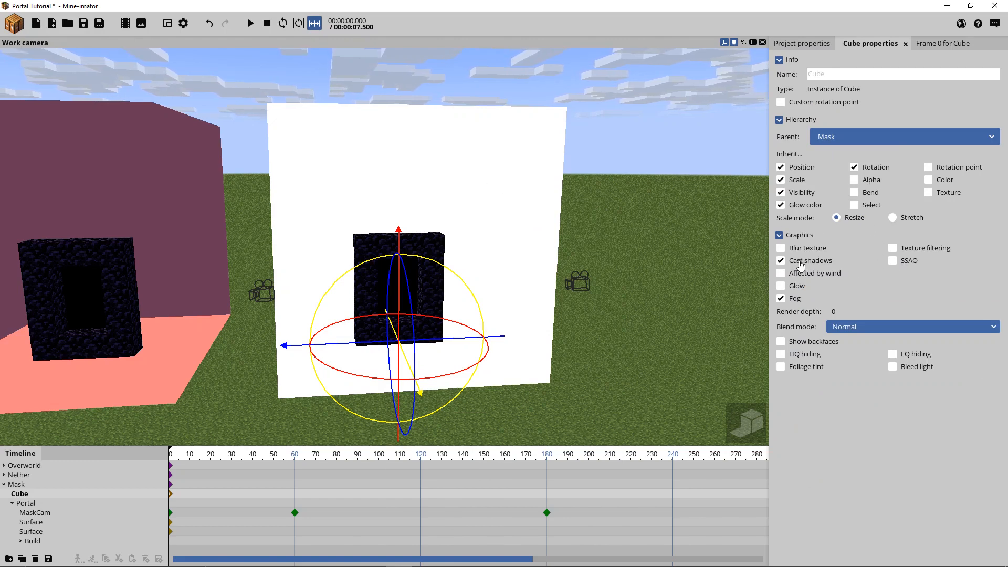
left_click(800, 265)
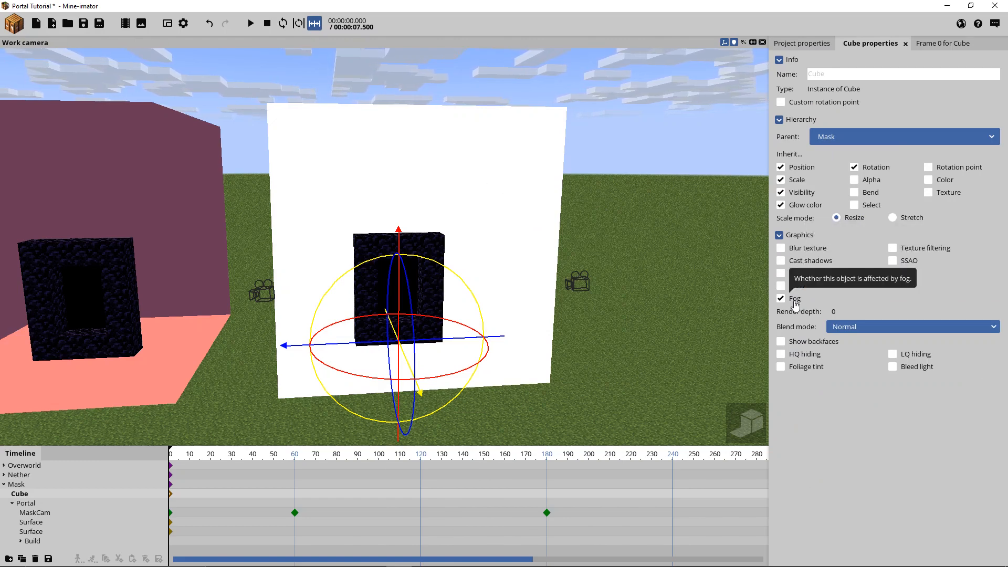
- Set brightness and mix percent to 100% for the Mask portal's Build folder together with its four obsidian objects
left_click(47, 513)
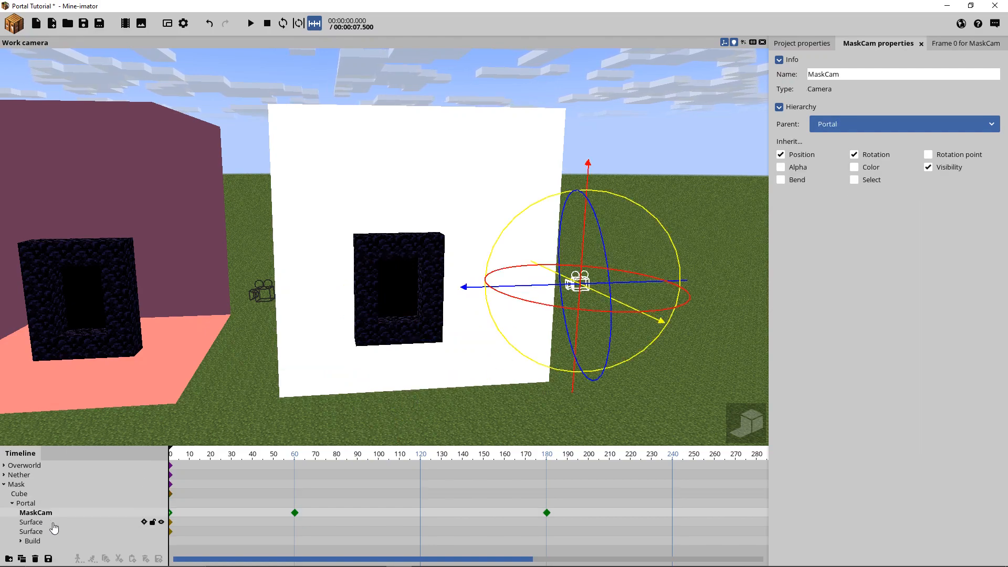
left_click(34, 541)
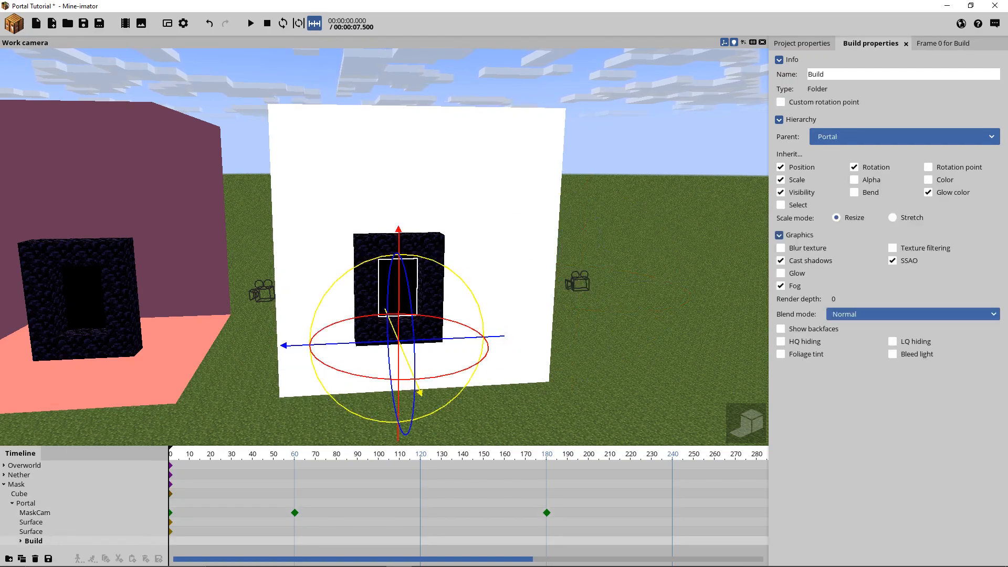
key("w")
right_click_drag(501, 259, 501, 259)
key("w")
right_click_drag(536, 197, 545, 200)
key("s")
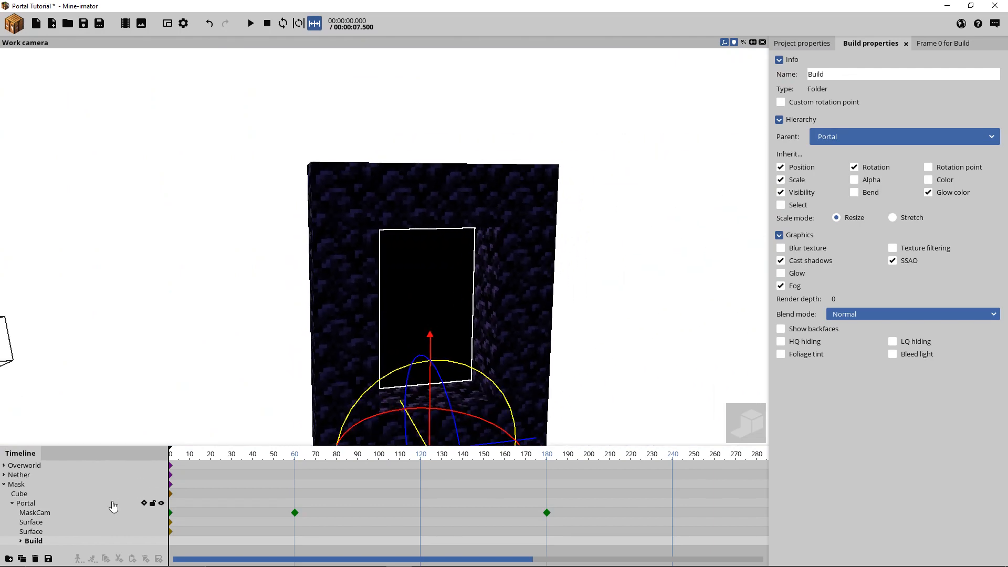
left_click(21, 541)
scroll(31, 546, "down", 2)
left_click(71, 541)
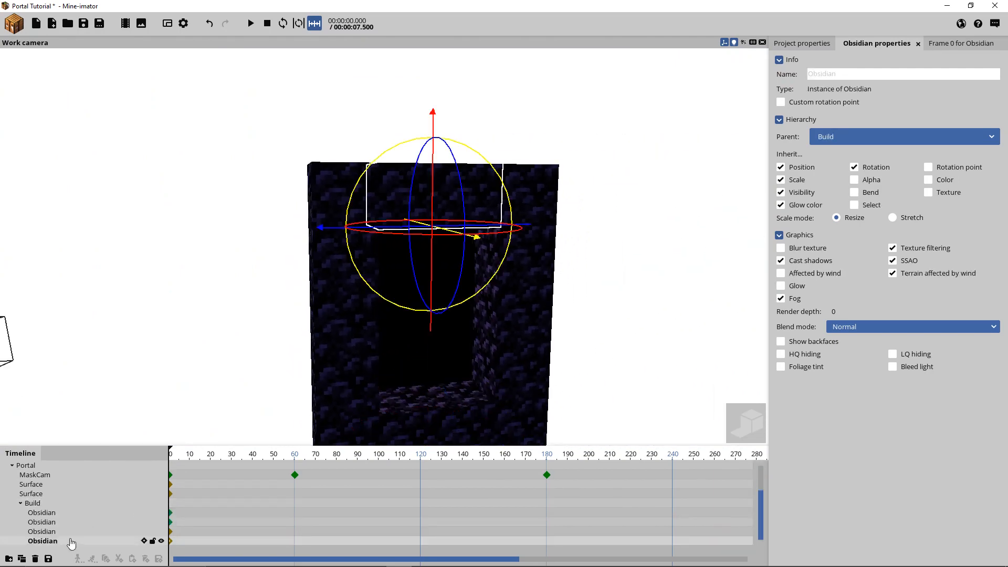
left_click_drag(72, 547, 21, 503)
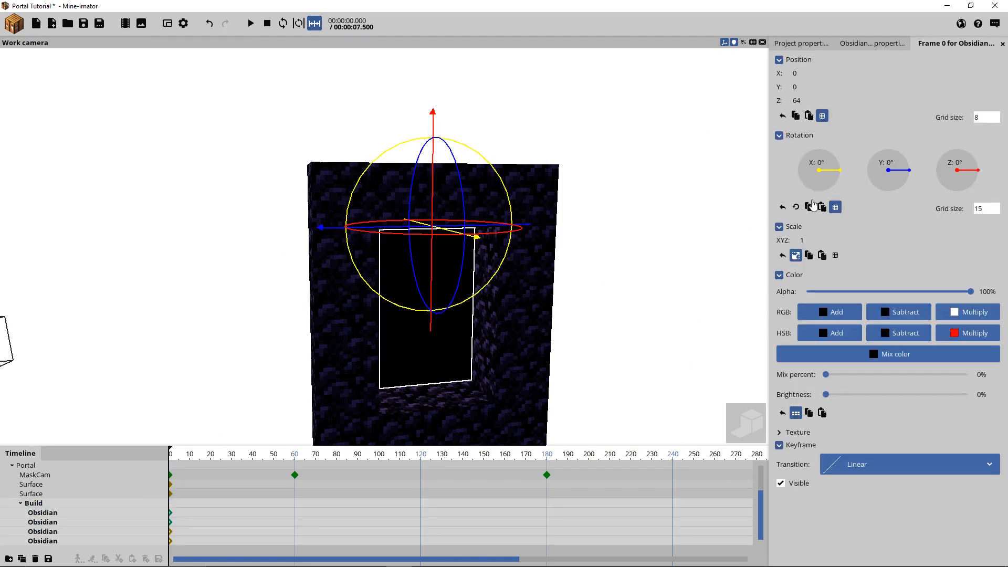
left_click_drag(834, 394, 968, 394)
left_click_drag(865, 375, 1005, 367)
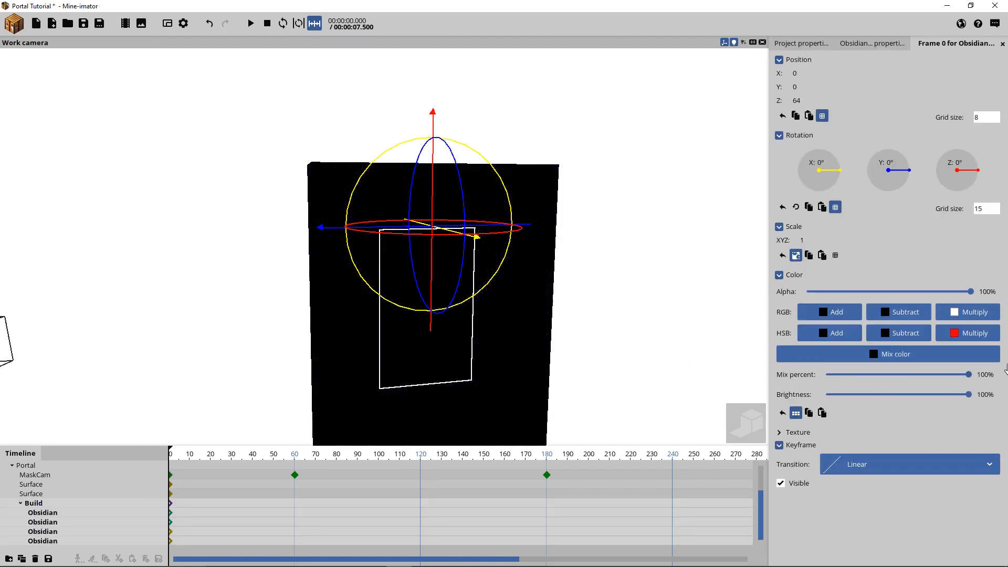
- Change the mix color of the selected Mask portal obsidian to pure white and open its object properties
left_click(918, 361)
left_click_drag(431, 250, 383, 210)
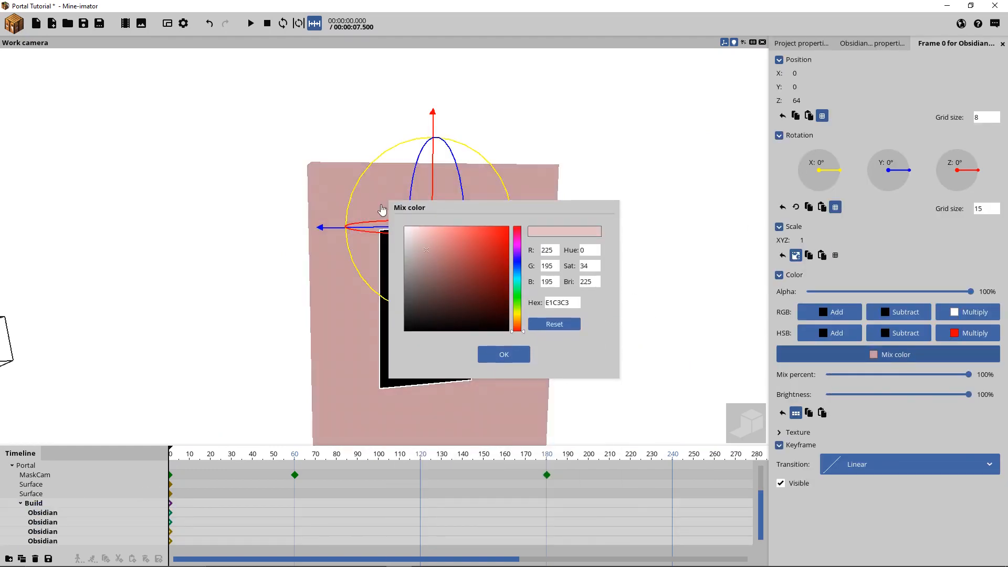
left_click(498, 358)
left_click(874, 43)
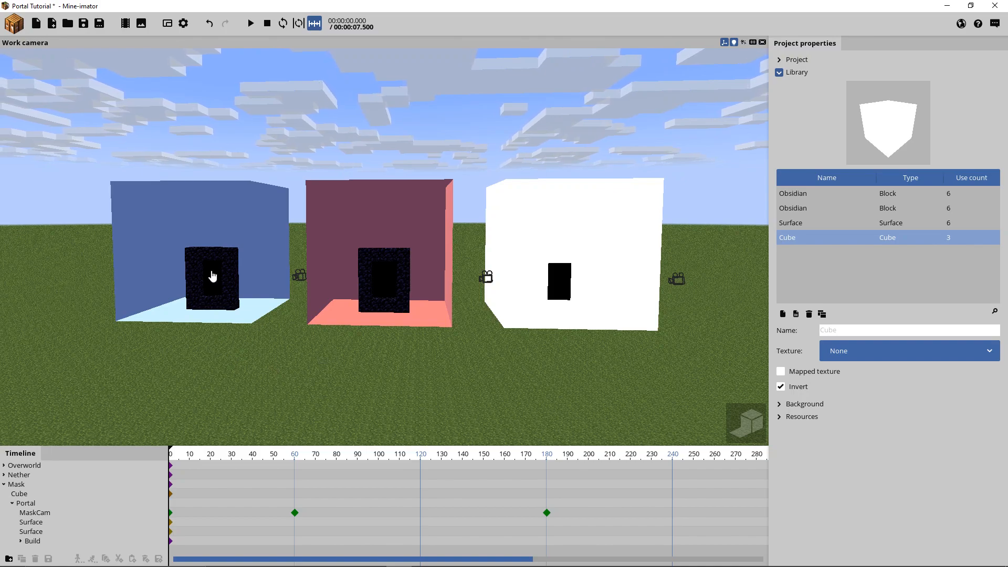
- Collapse the Mask folder and add a new camera from a view that frames the blue, red and white cubes together
right_click_drag(435, 357, 413, 348)
key("d")
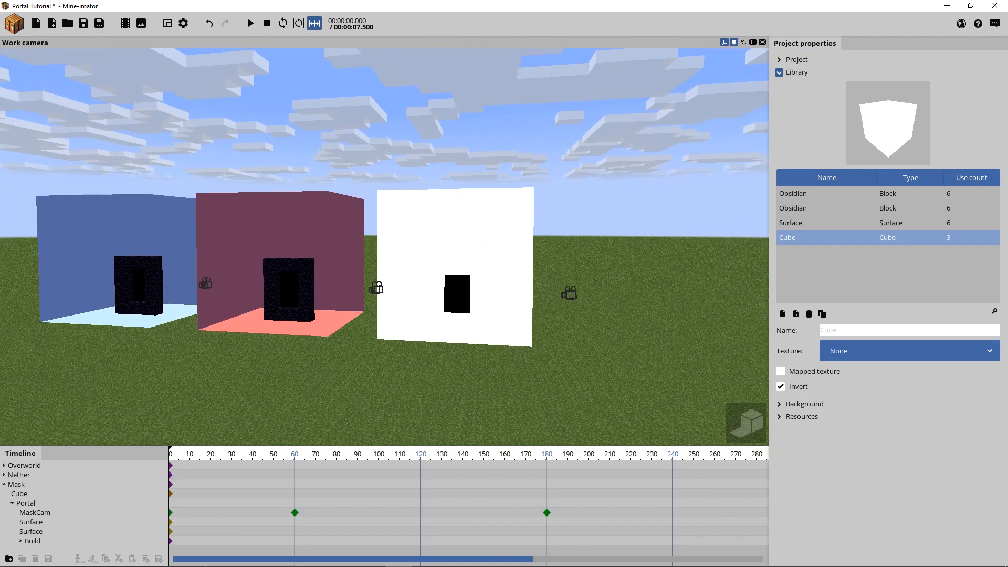
left_click(3, 484)
right_click_drag(265, 397, 265, 397)
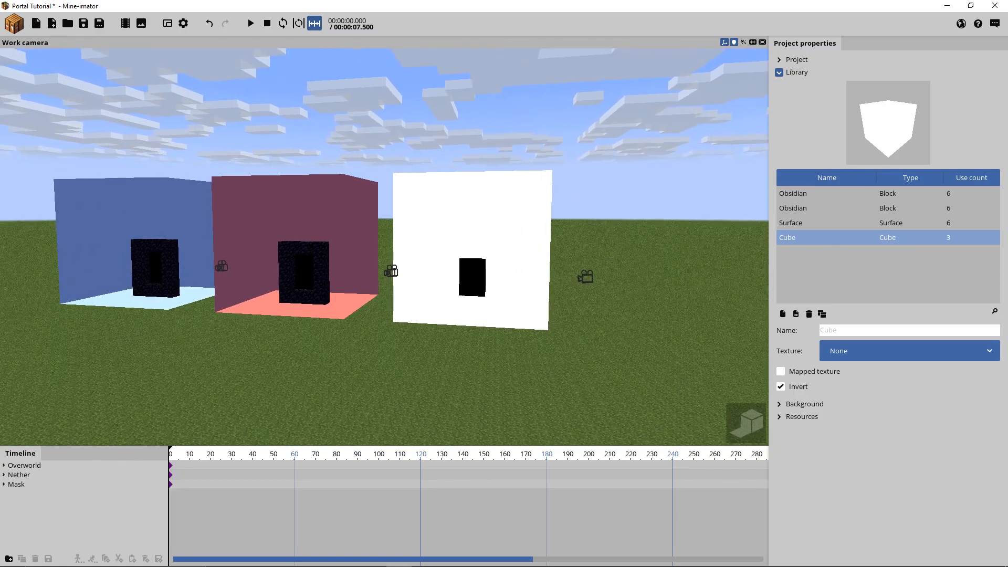
right_click_drag(431, 293, 432, 292)
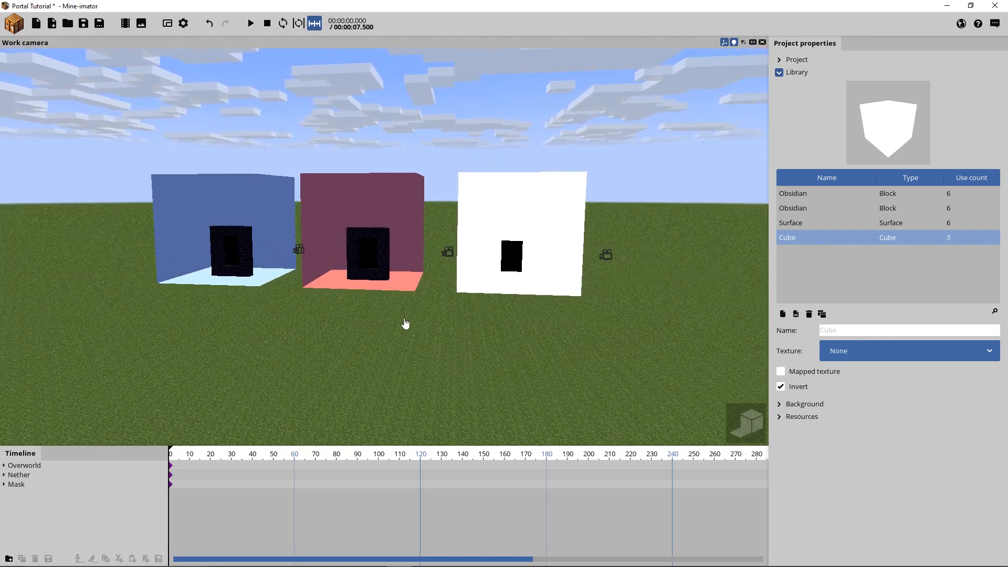
left_click(12, 26)
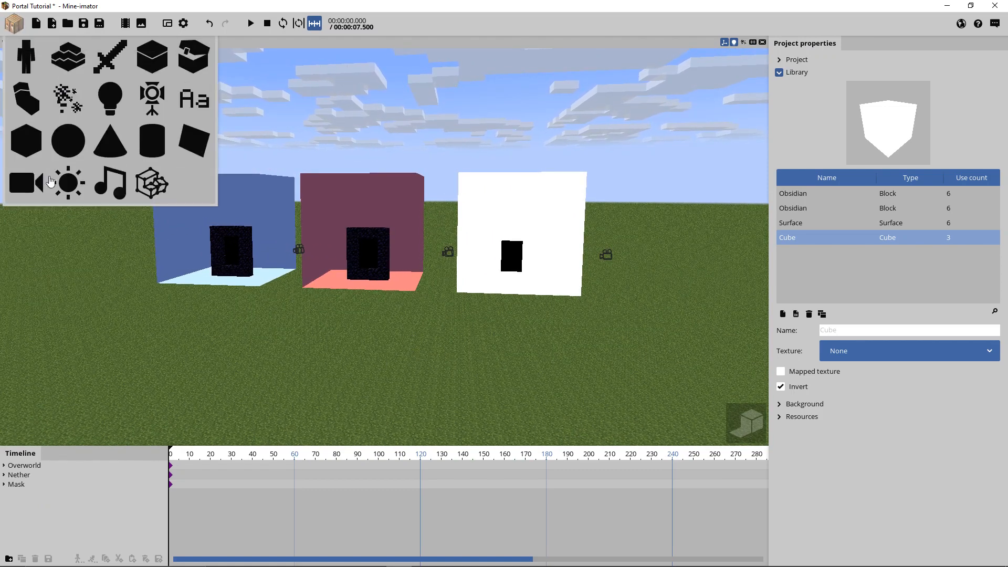
left_click(26, 179)
left_click(314, 127)
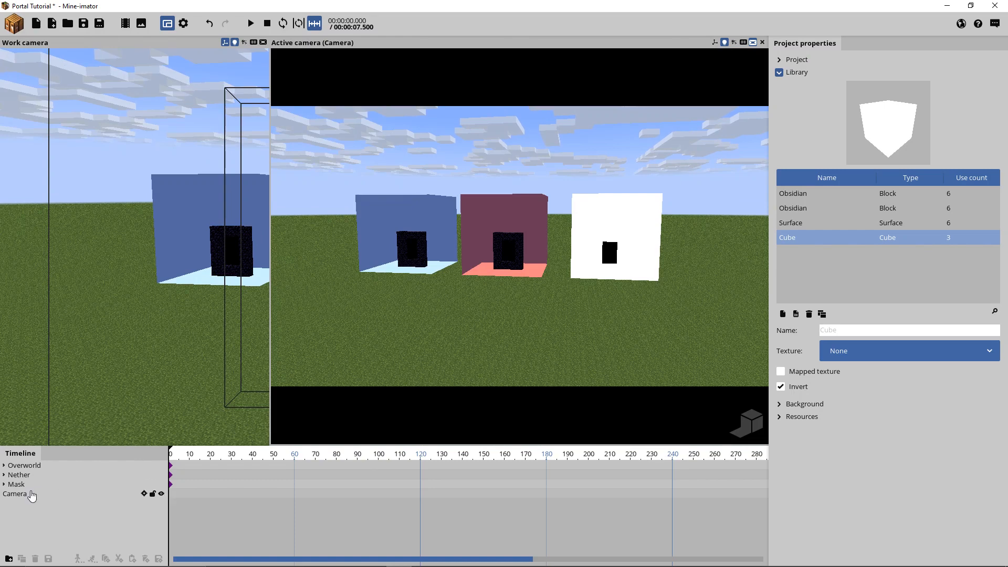
- Rename the new camera to MixColorFinal and open its frame 0 settings
left_click(15, 494)
left_click(851, 48)
left_click(835, 76)
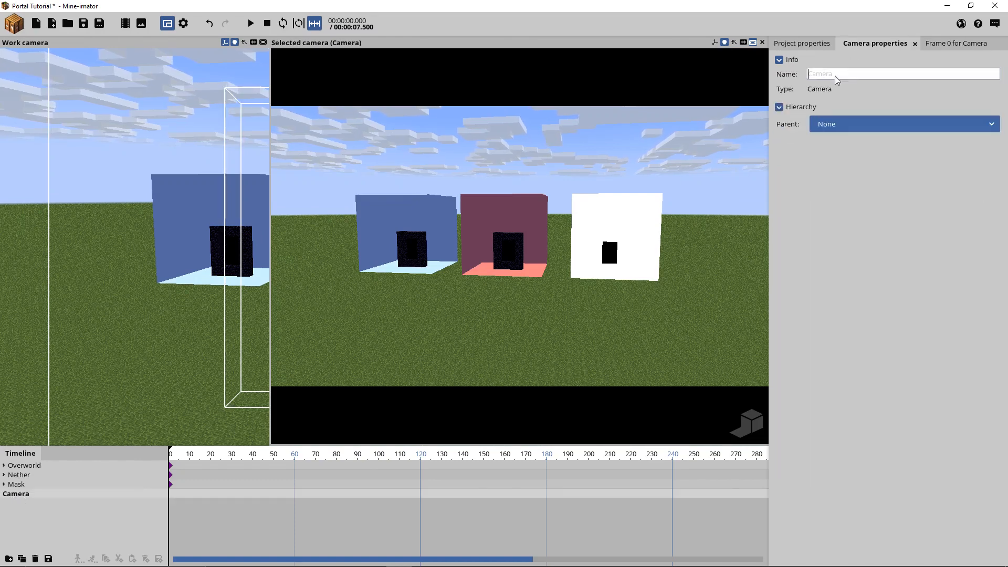
type("Mix")
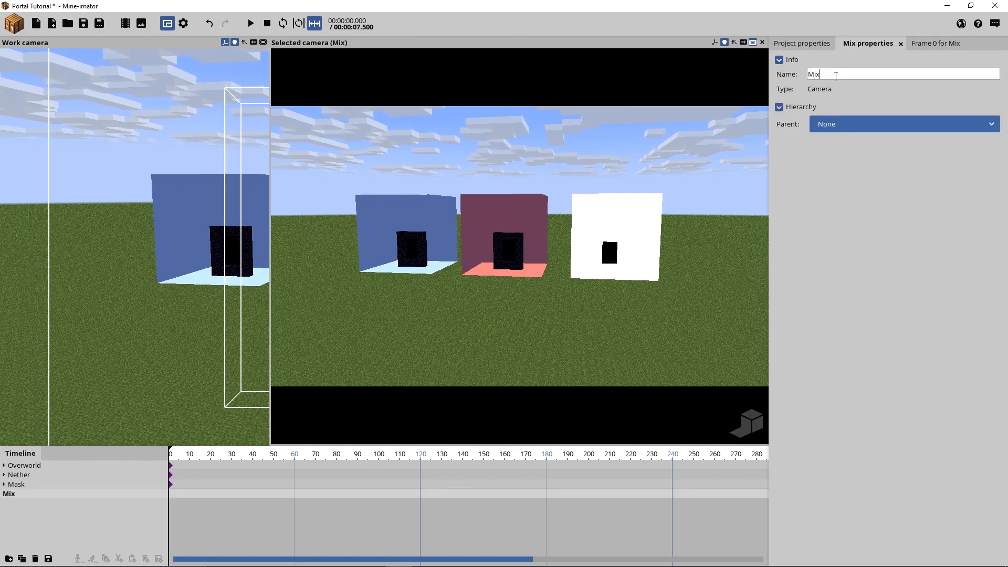
type("ColorFinal")
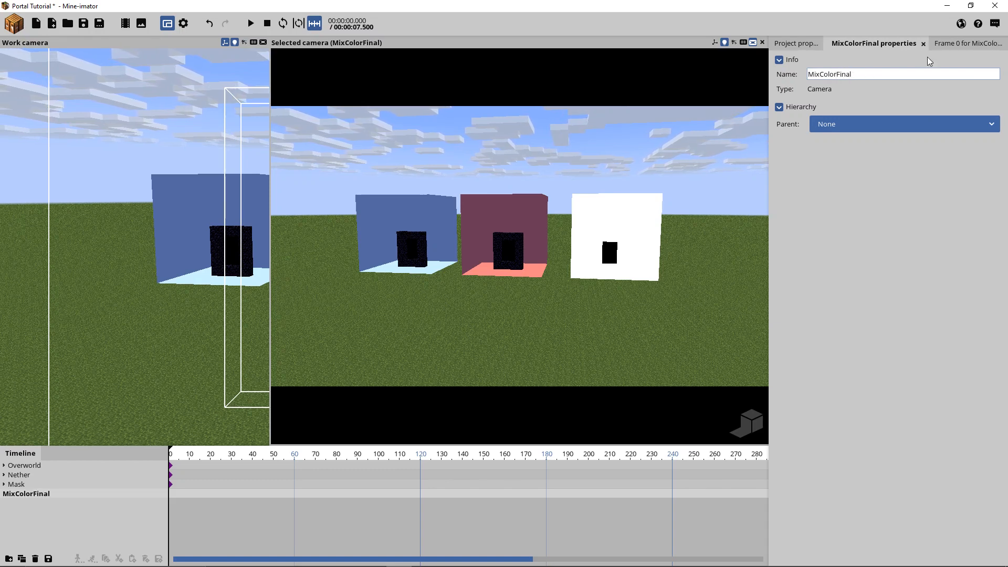
left_click(948, 46)
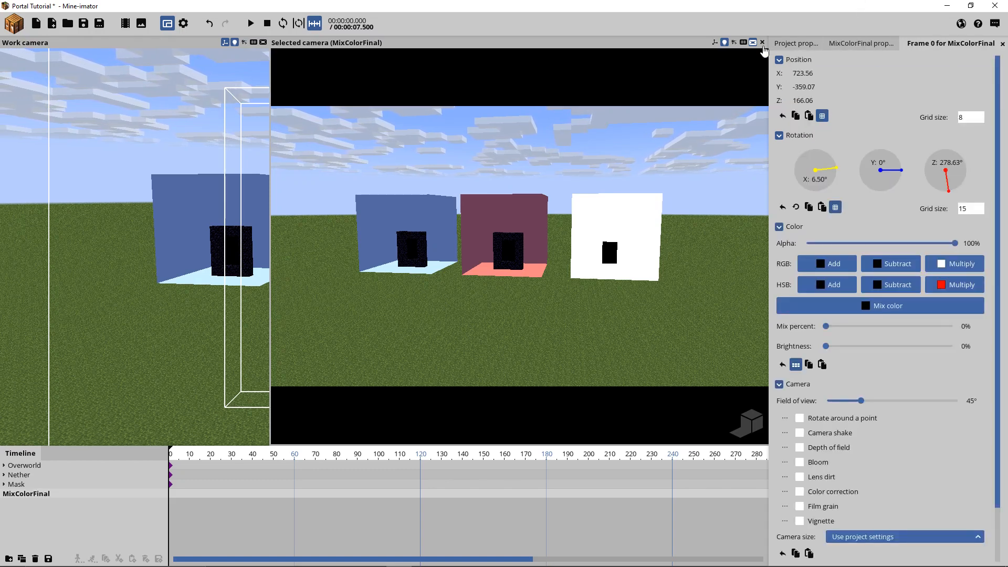
- Hide the second camera view, add a new surface, and parent it to the MixColorFinal camera
left_click(762, 42)
left_click(14, 23)
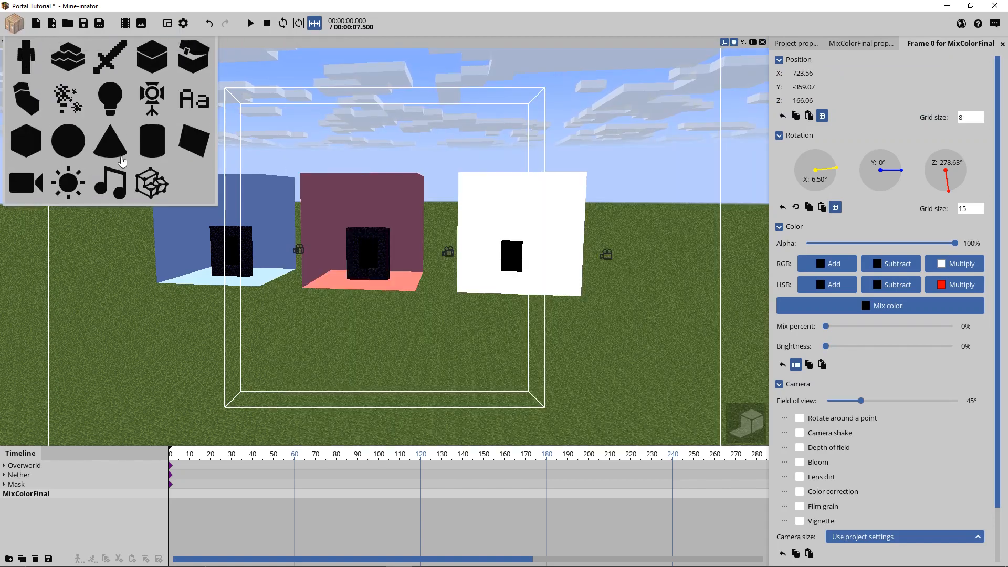
left_click(194, 140)
left_click(308, 194)
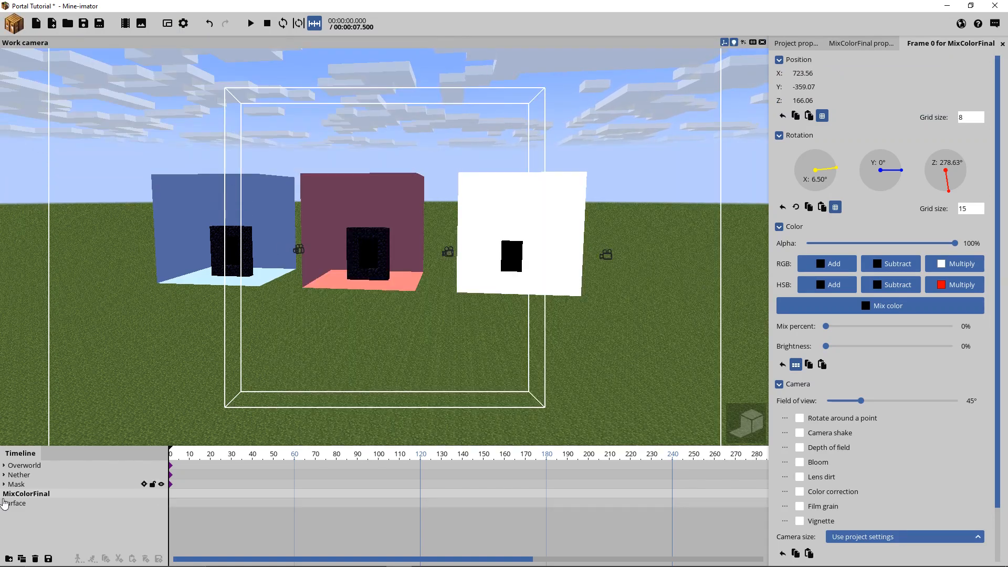
left_click(7, 507)
left_click_drag(33, 495, 33, 495)
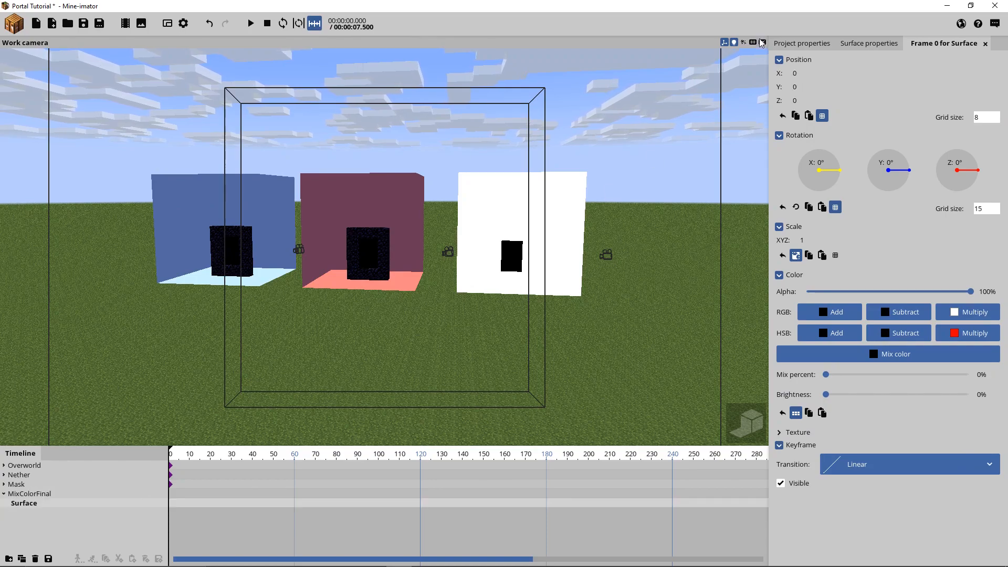
- Enable a custom rotation point for the new surface and set its Z value to 0
right_click_drag(483, 231, 508, 213)
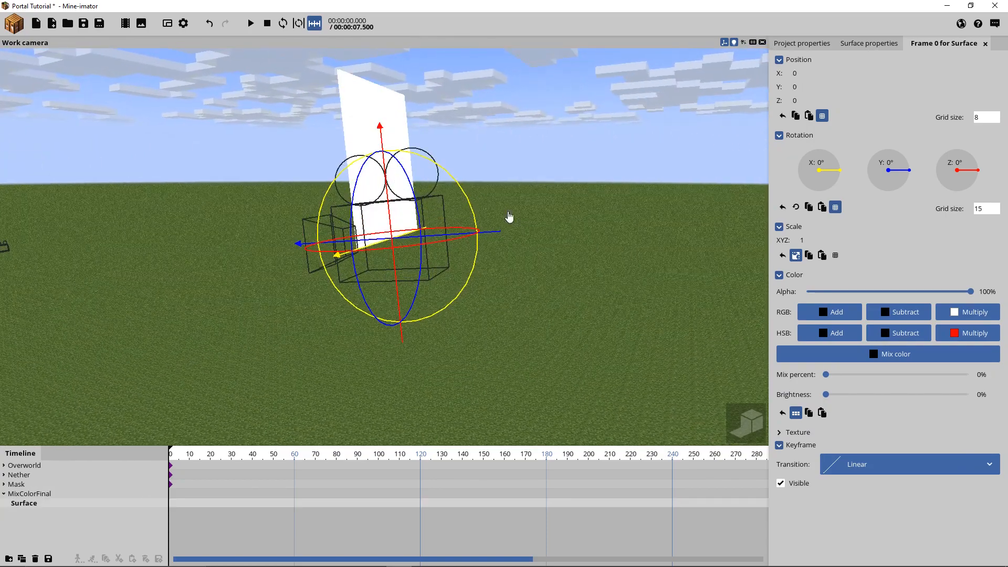
left_click(844, 47)
left_click(821, 102)
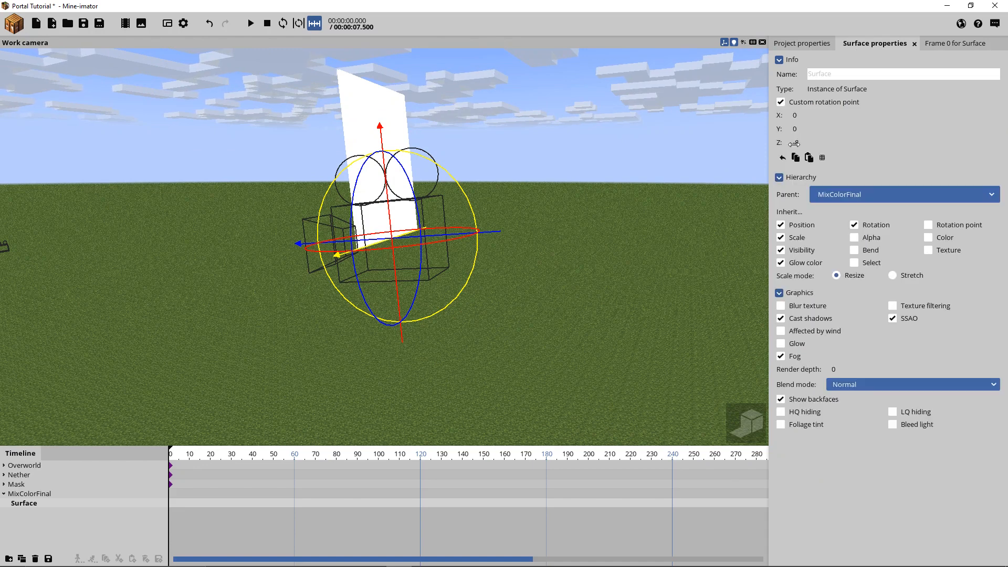
type("0")
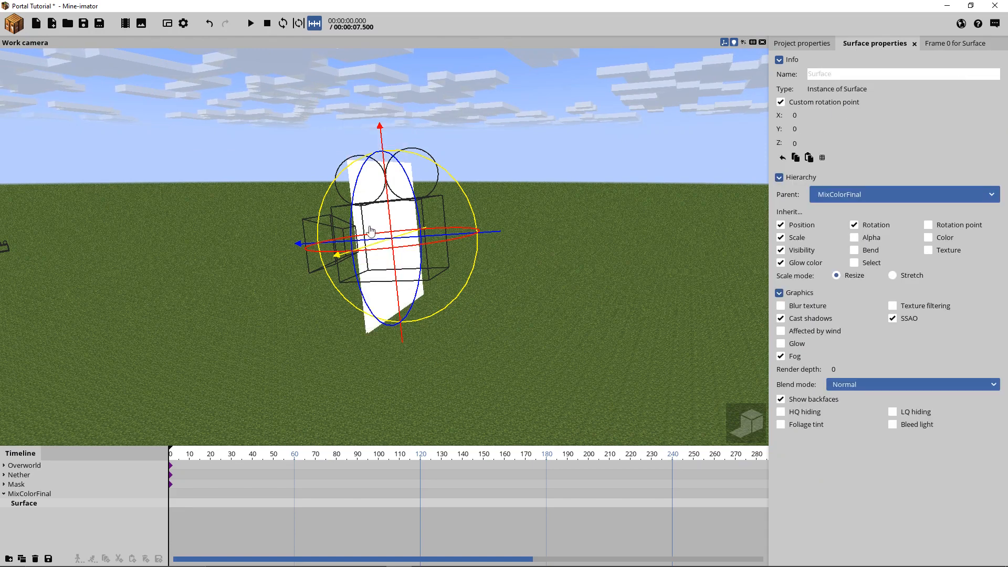
- Move the surface in front of the MixColorFinal camera to position Y 8
left_click(940, 48)
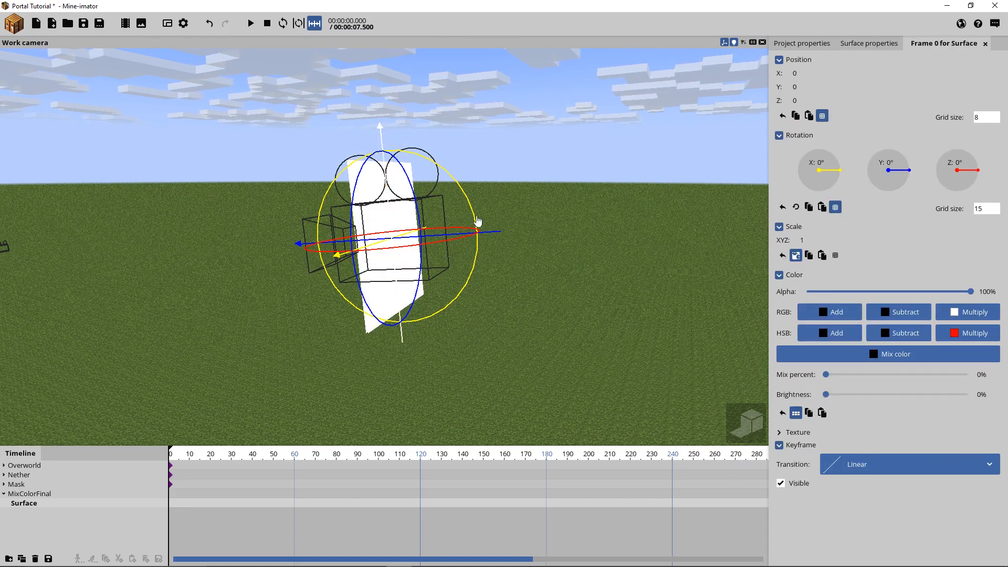
left_click_drag(494, 238, 389, 240)
mouse_move(503, 186)
right_mouse_down()
mouse_move(494, 189)
mouse_move(502, 185)
right_mouse_up()
key("w")
key("a")
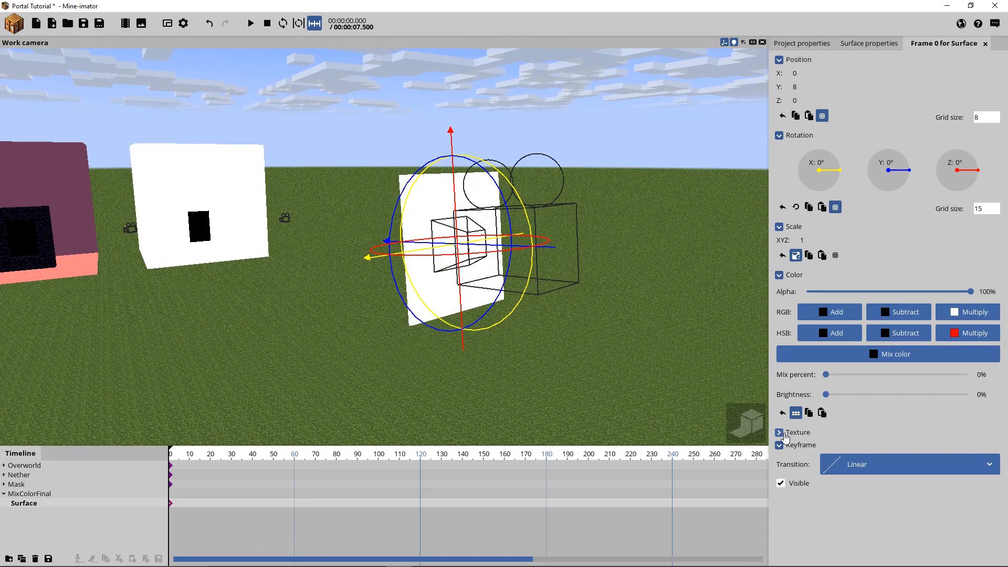
- Set the surface's texture to the NetherCam camera output
left_click(781, 432)
left_click(861, 454)
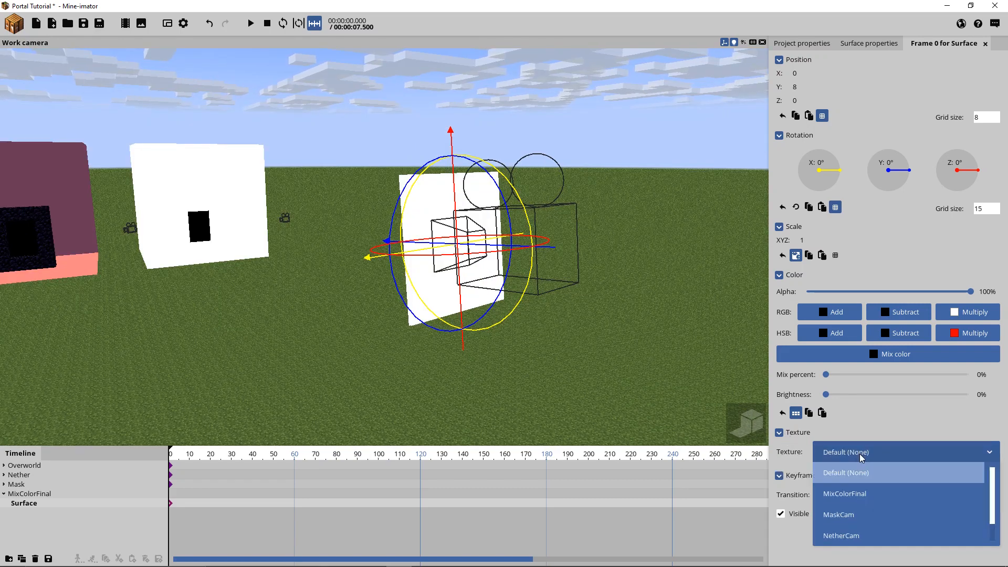
scroll(840, 525, "down", 1)
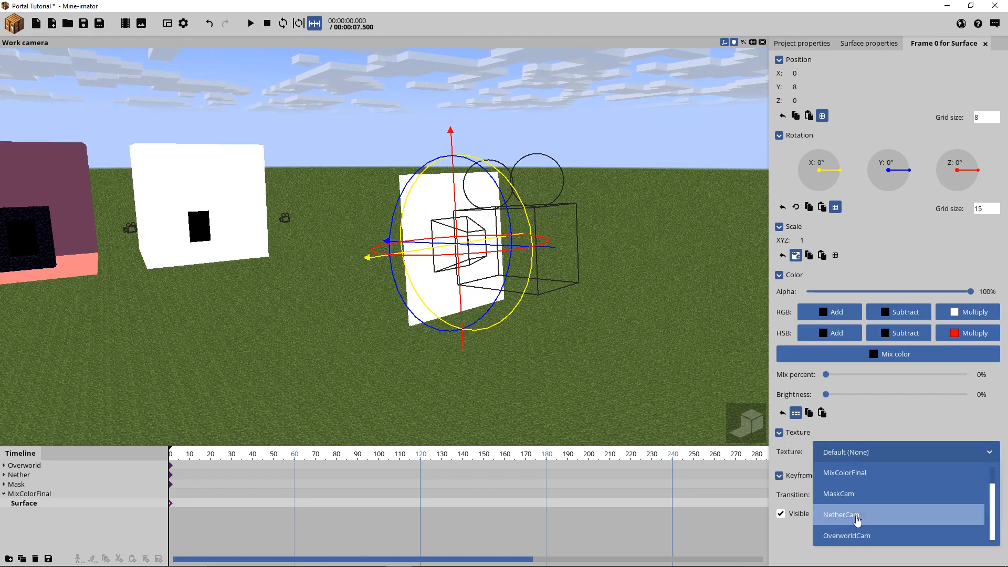
left_click(855, 515)
key("w")
right_click_drag(663, 200, 663, 191)
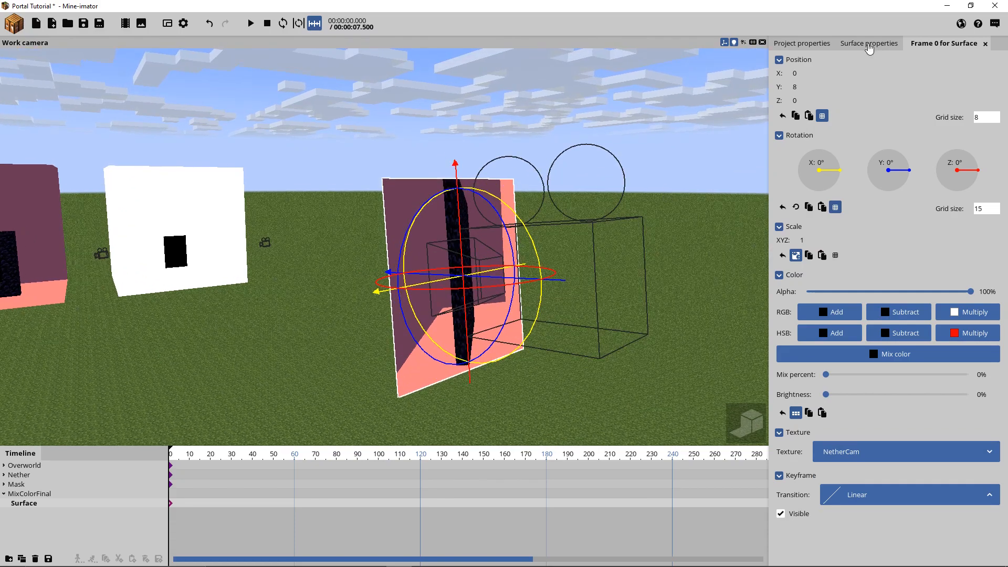
- Rename the NetherCam-textured surface to Base and return to its frame 0 settings
left_click(870, 48)
left_click(848, 77)
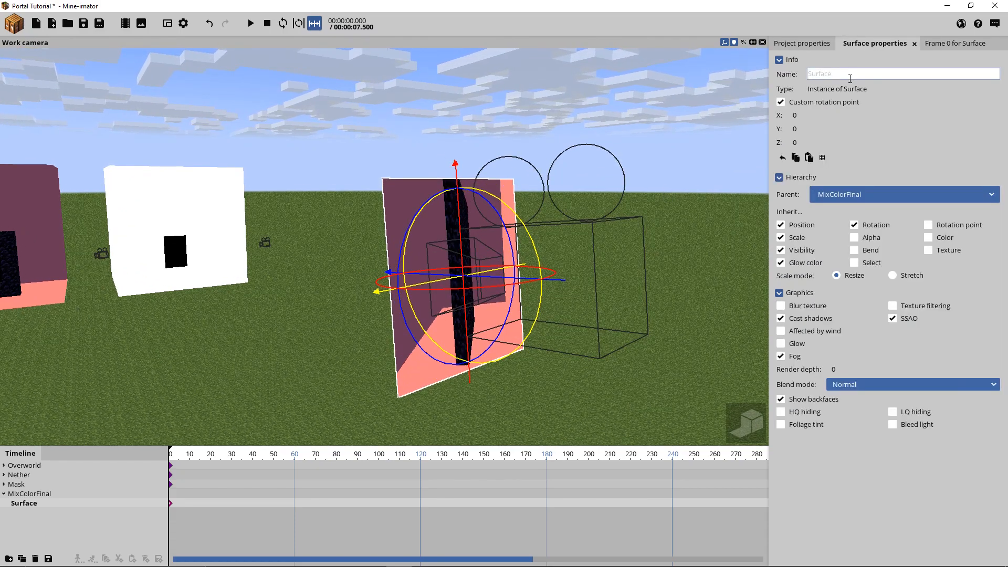
type("Bas")
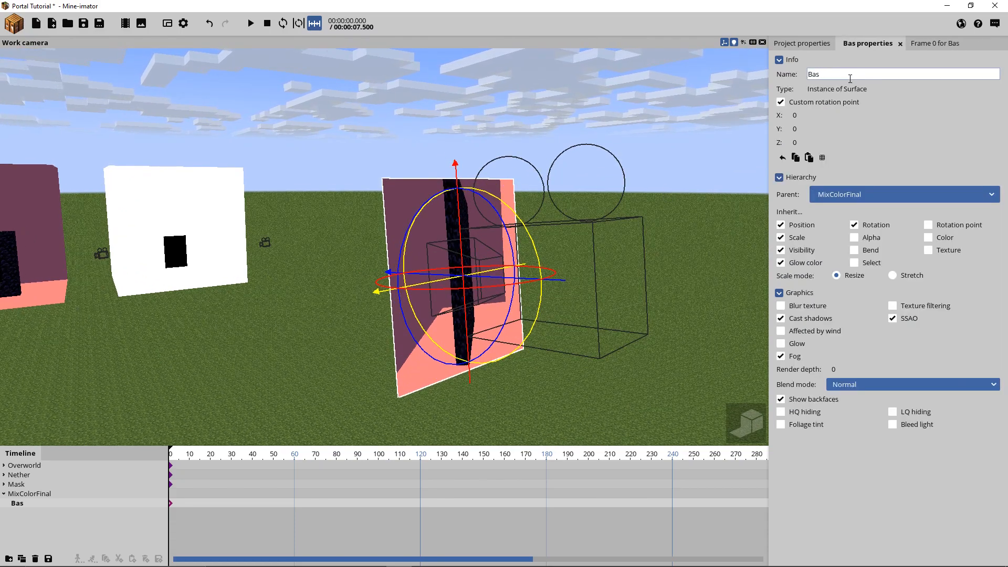
type("e")
left_click(925, 47)
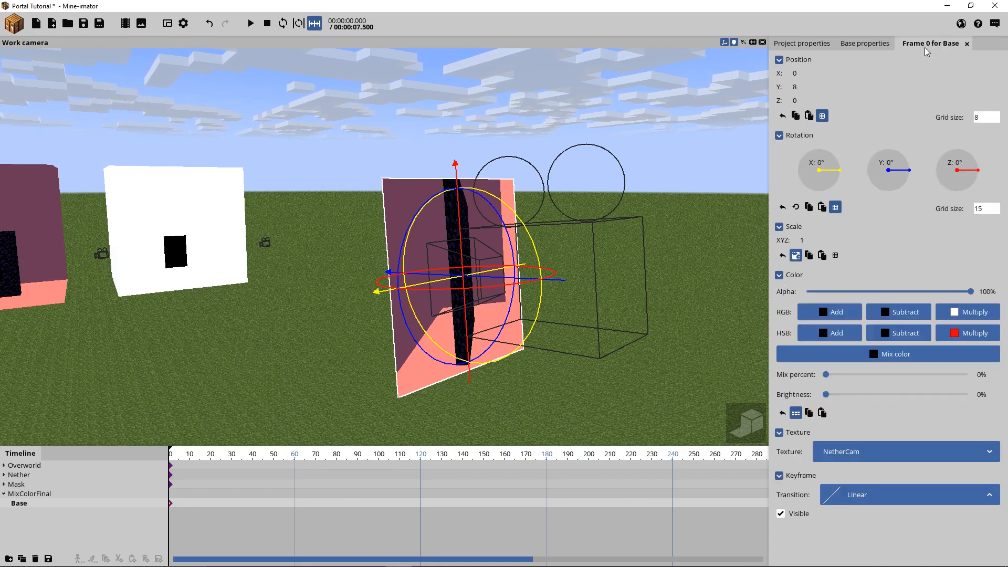
- Turn off backface display for the Base surface and reopen its frame 0 settings
left_click_drag(630, 130, 411, 184)
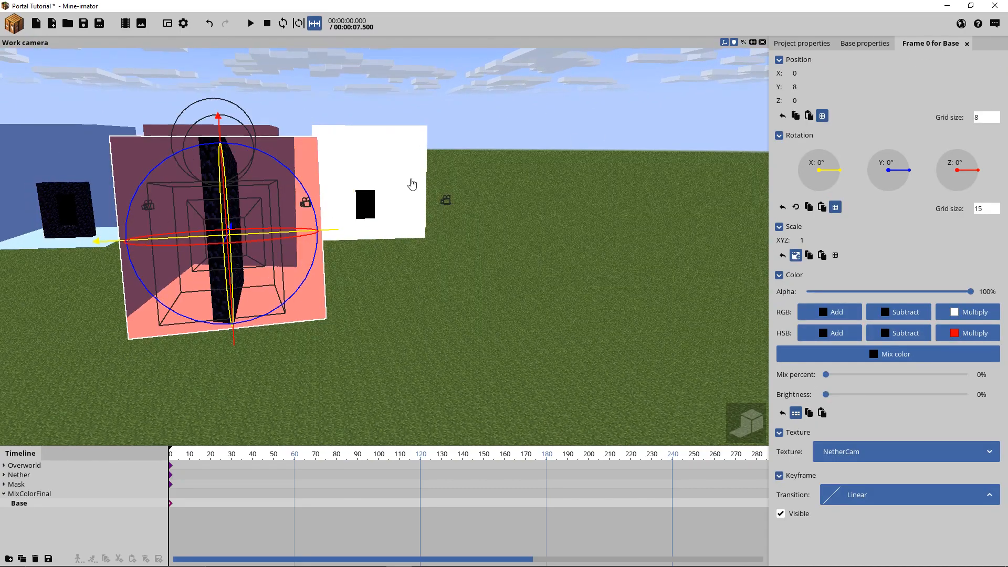
right_click_drag(439, 216, 483, 225)
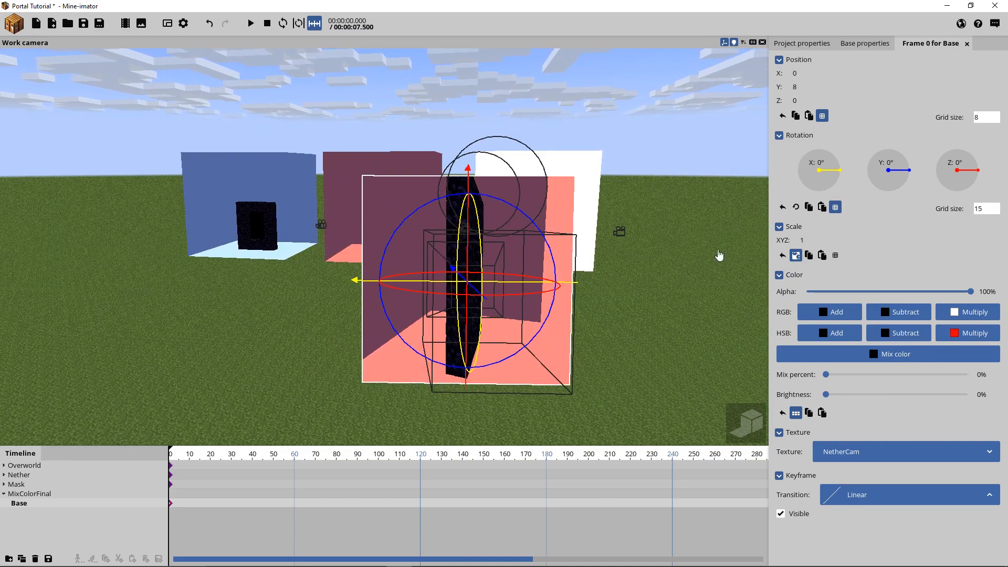
left_click(857, 47)
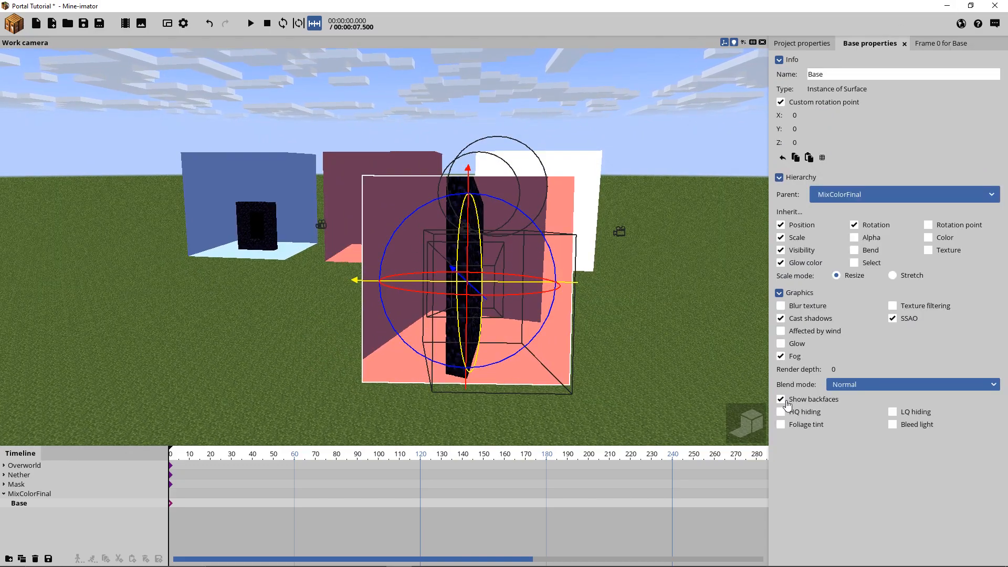
left_click(781, 400)
left_click(940, 43)
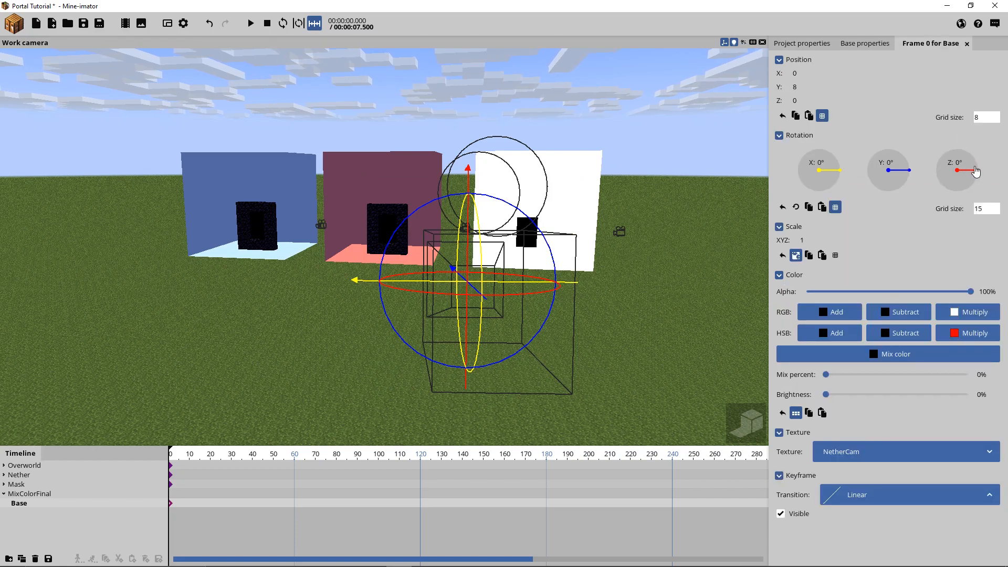
- Rotate the Base surface to 180° on Z and set its brightness to 100%
left_click_drag(975, 171, 935, 171)
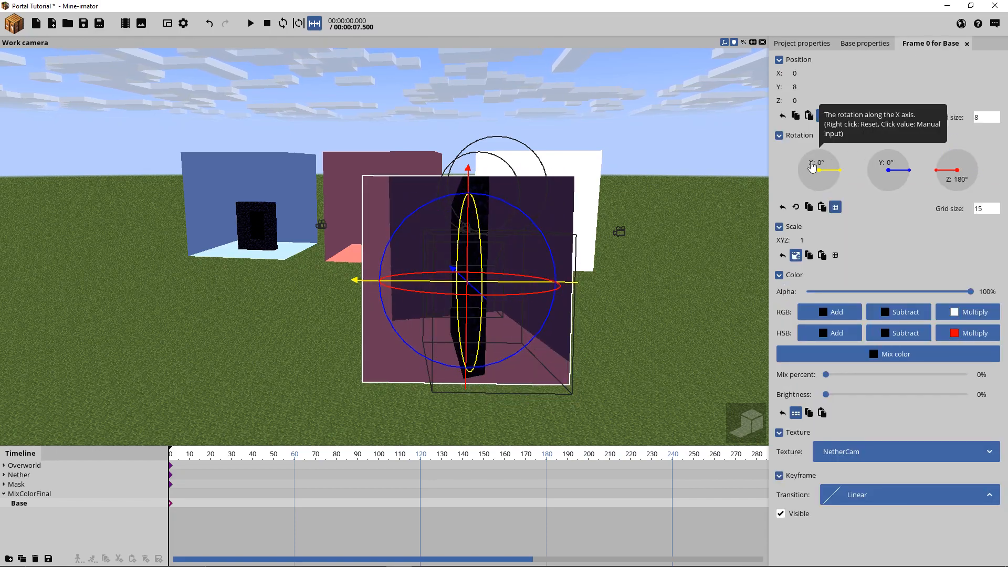
right_click_drag(565, 249, 601, 249)
left_click_drag(826, 394, 1006, 404)
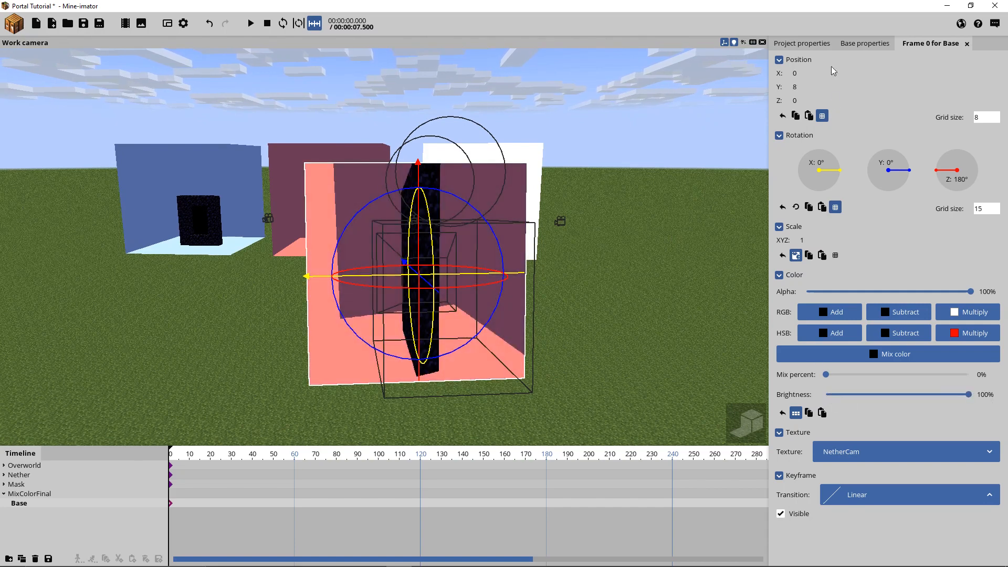
- Disable shadow casting, SSAO and fog for the Base surface
left_click(854, 45)
left_click(818, 320)
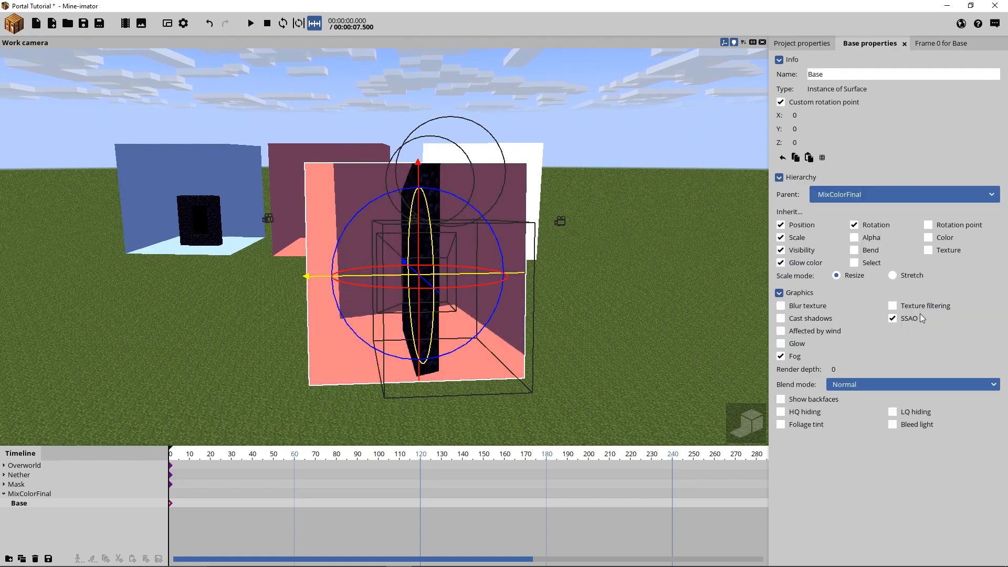
left_click(787, 358)
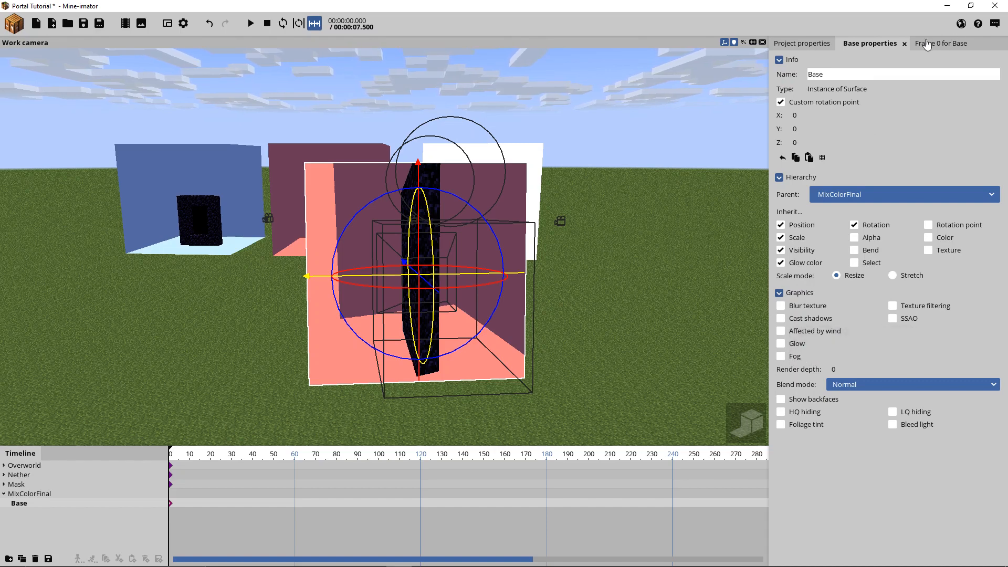
left_click(928, 45)
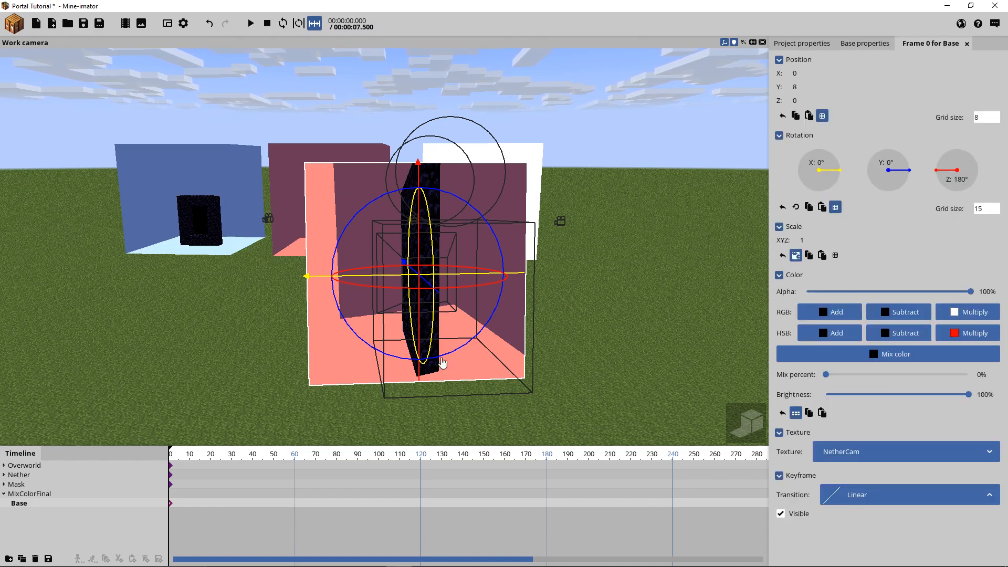
- Unlink the Base surface's scale axes, set the X scale to 1.7777777, and deselect it
left_click(796, 255)
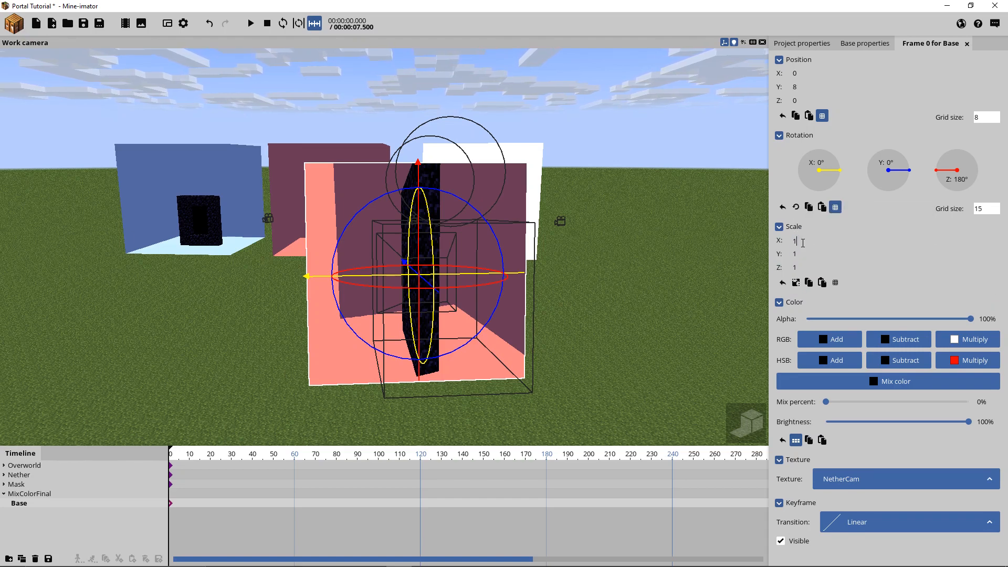
type(".7777777")
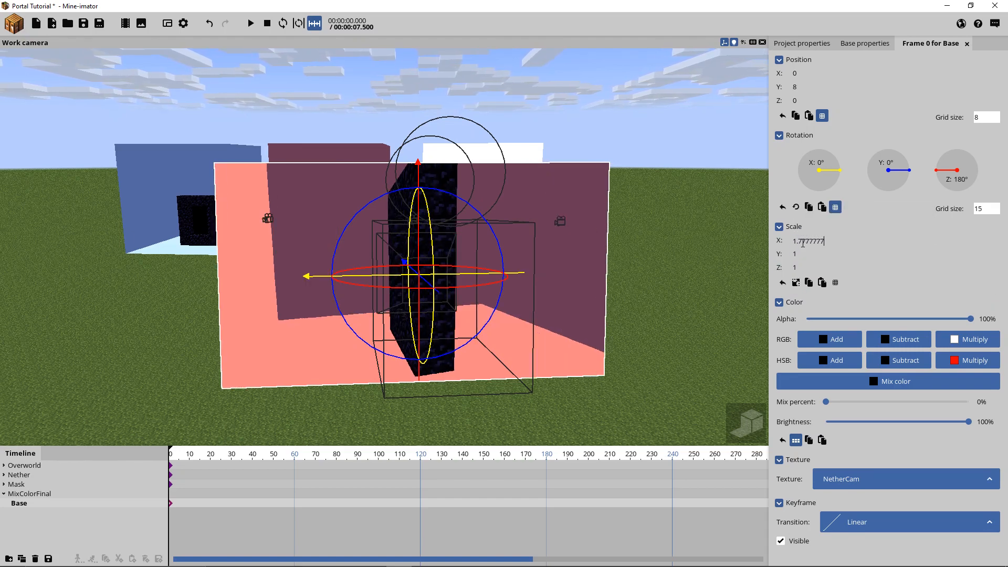
left_click(655, 305)
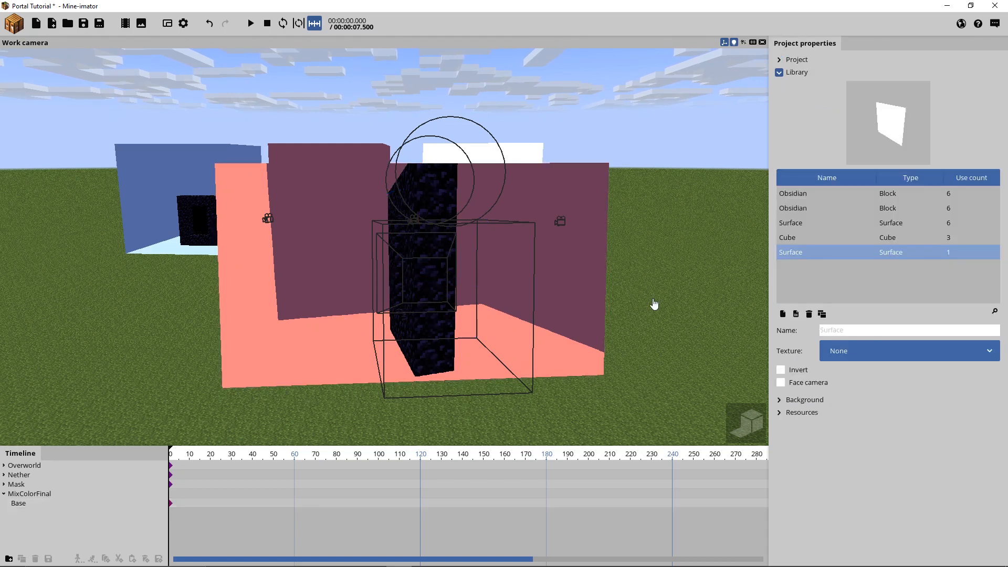
- Adjust the MixColorFinal camera's field of view to fit the Base surface, and show the active camera beside a widened work view
double_click(30, 494)
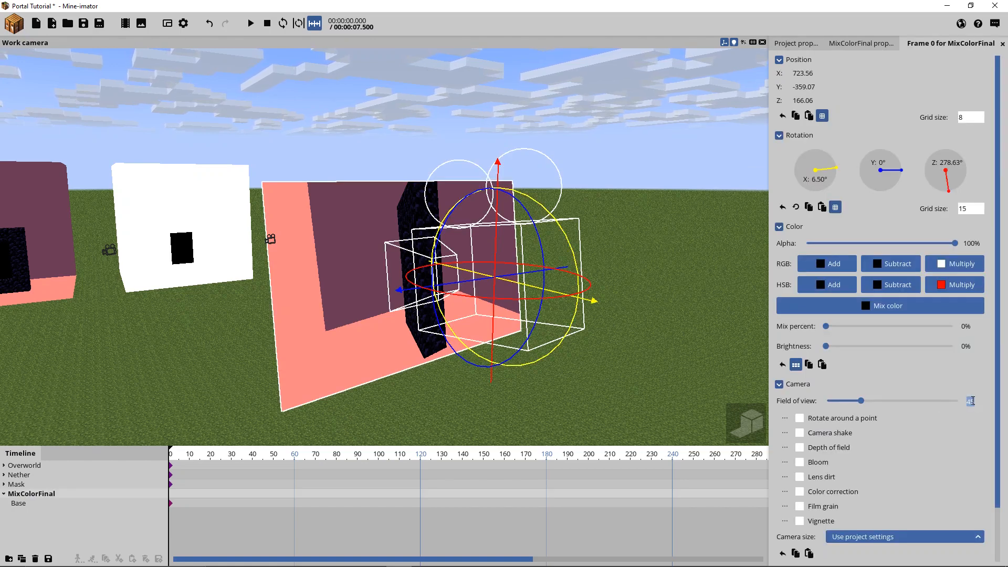
left_click(697, 366)
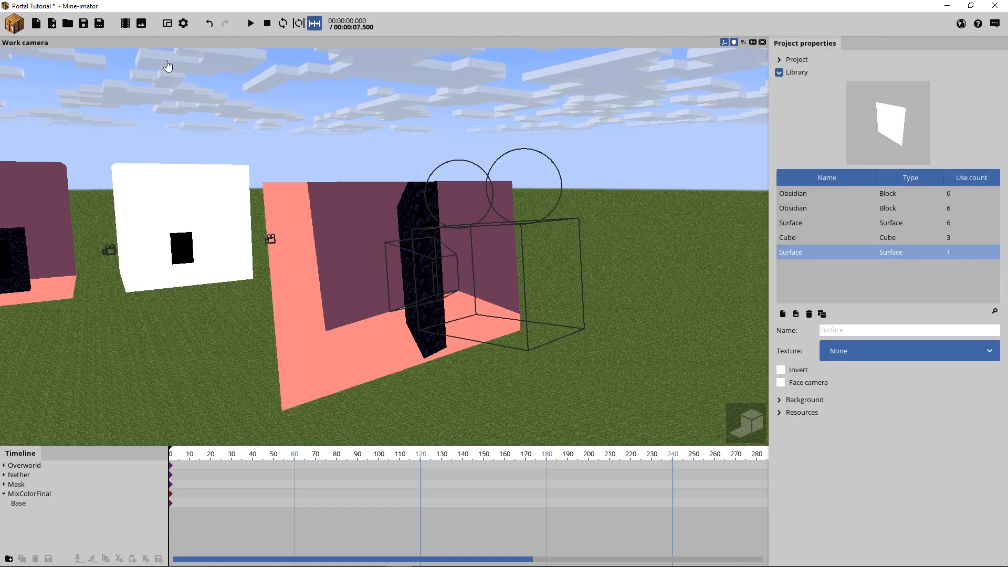
left_click(167, 24)
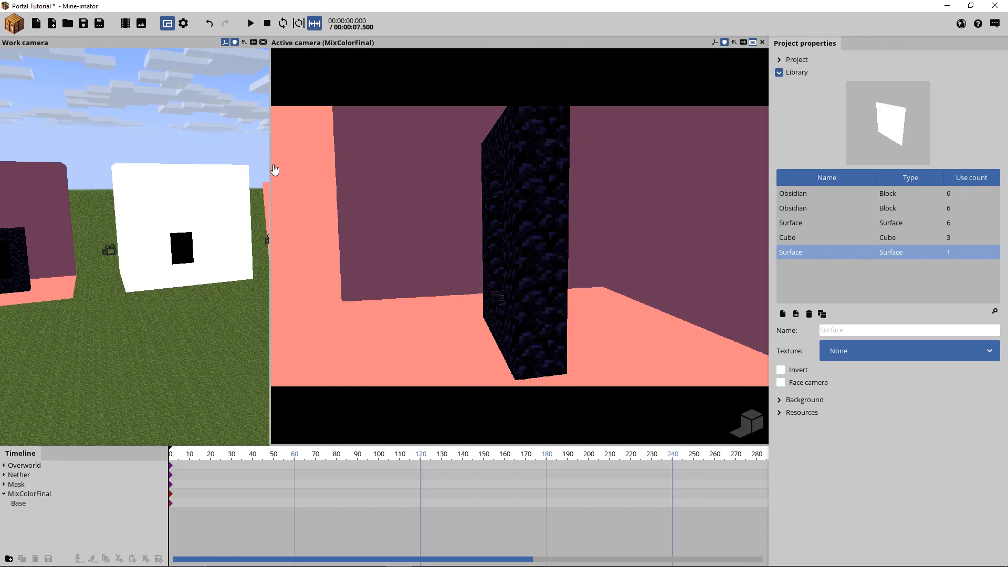
left_click_drag(270, 164, 441, 167)
right_click_drag(367, 166, 383, 187)
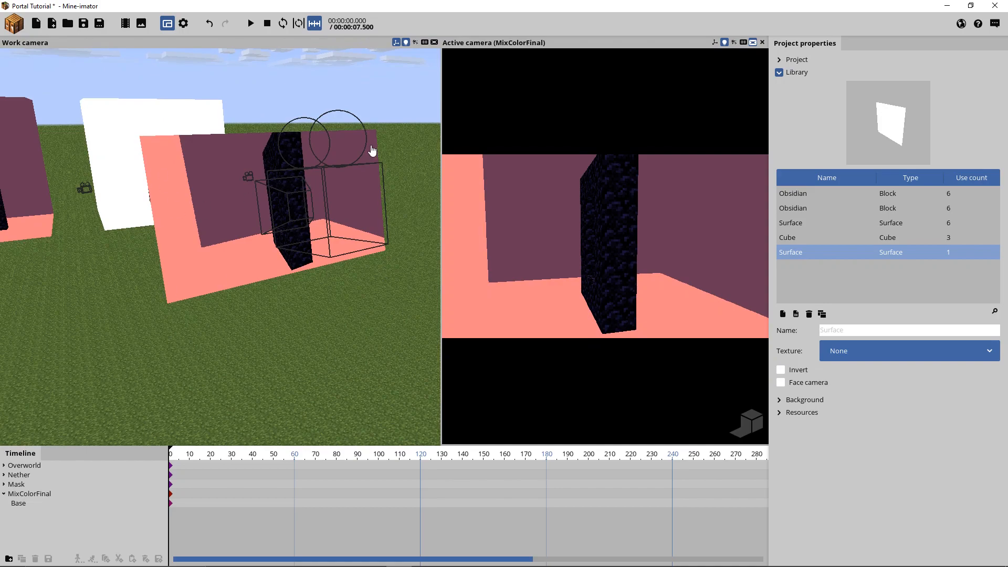
right_click_drag(349, 252, 294, 277)
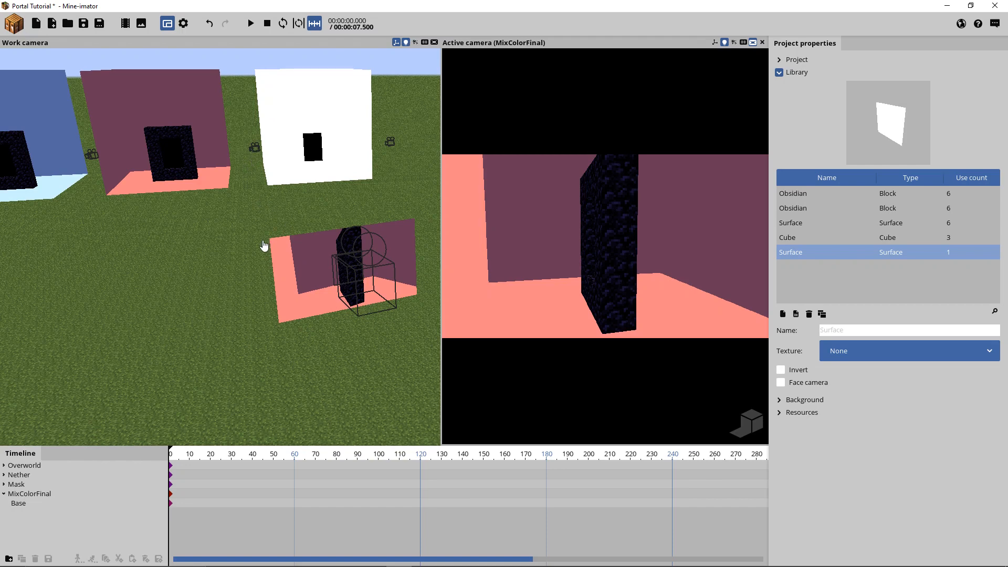
- Duplicate the Base surface under MixColorFinal and hide the second camera view
left_click(12, 505)
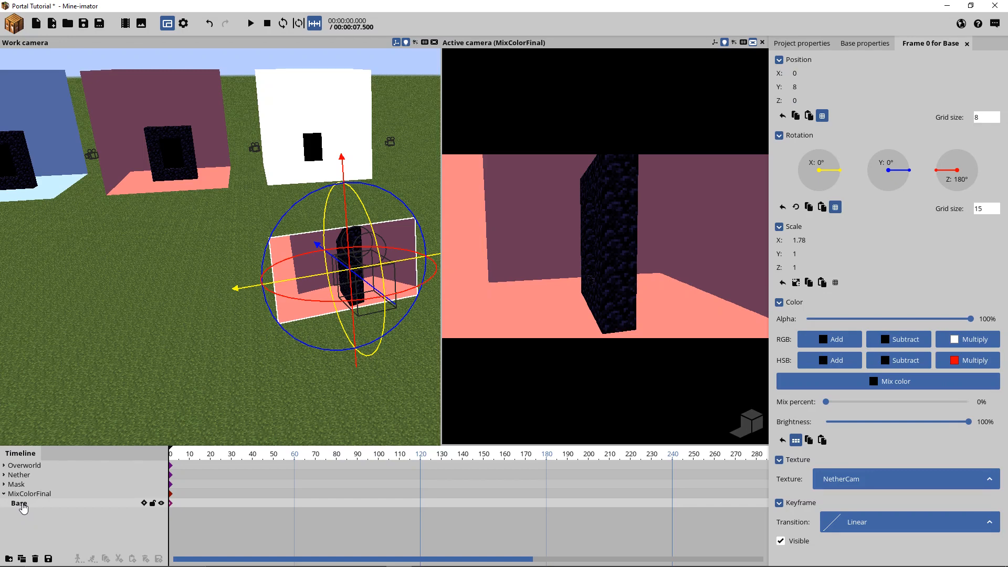
key("ctrl+d")
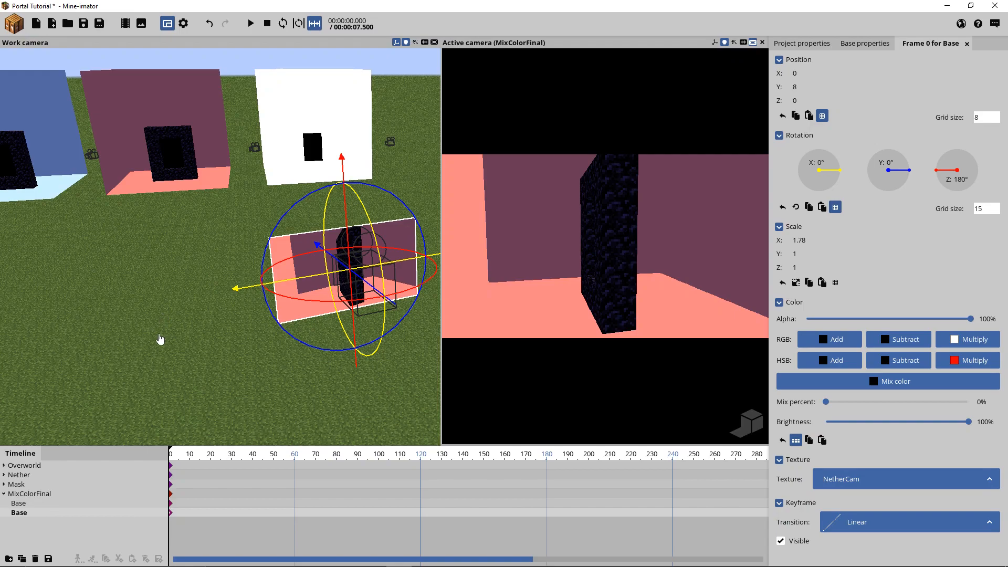
right_click_drag(169, 342, 215, 323)
key("w")
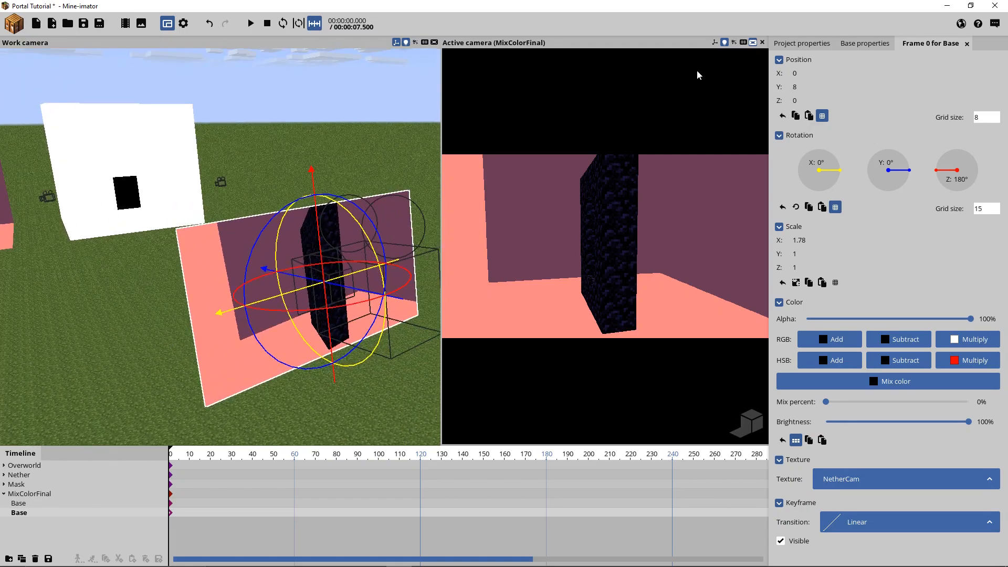
left_click(762, 43)
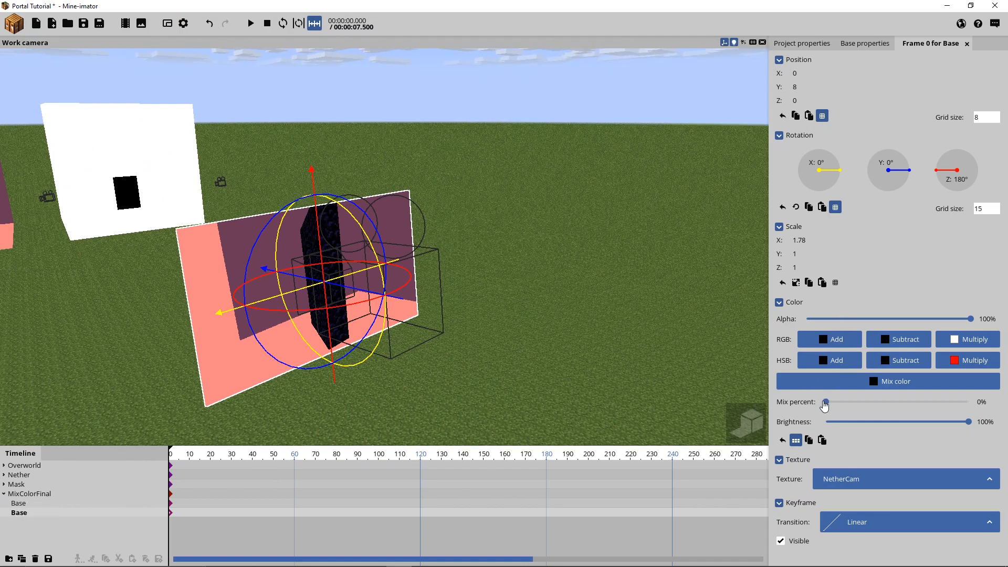
left_click_drag(825, 402, 917, 402)
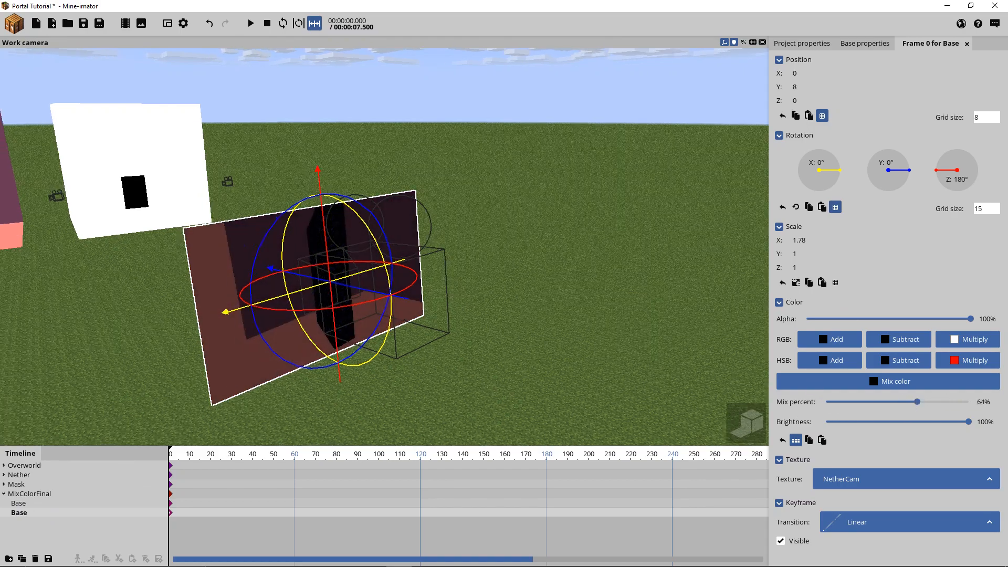
right_click_drag(403, 297, 391, 300)
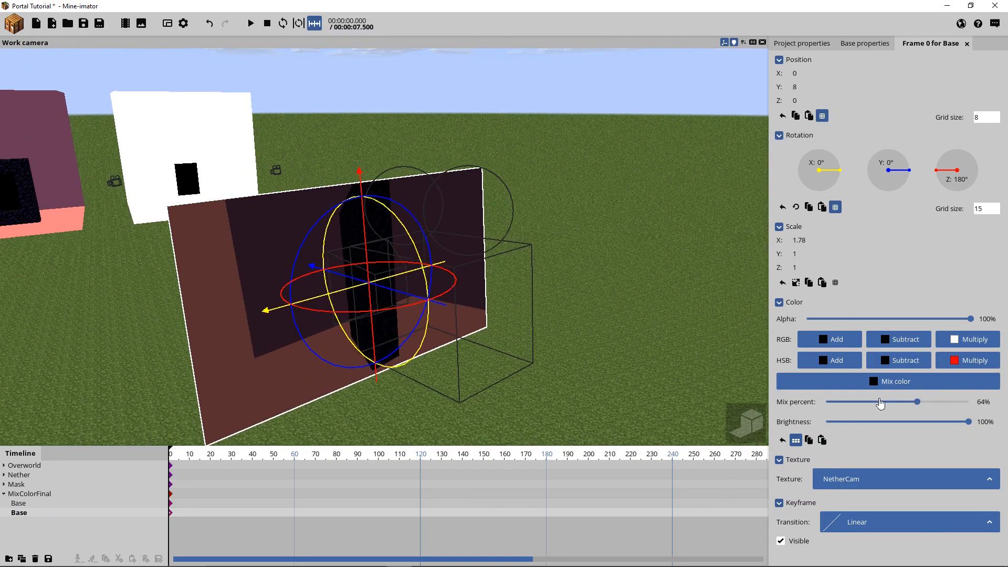
left_click_drag(881, 402, 808, 401)
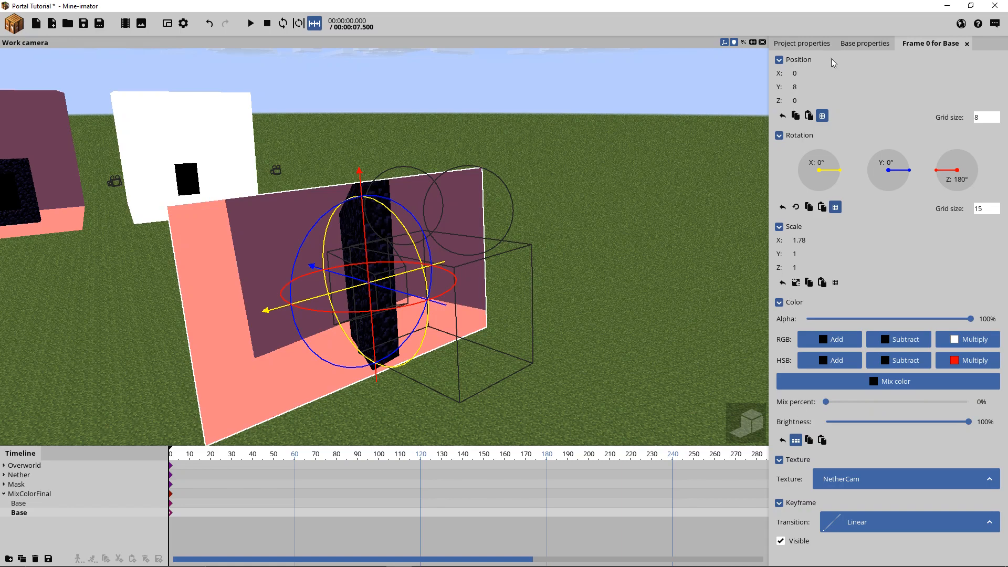
- Set the duplicated Base surface's render depth to 1 and rename it Mask
left_click(859, 44)
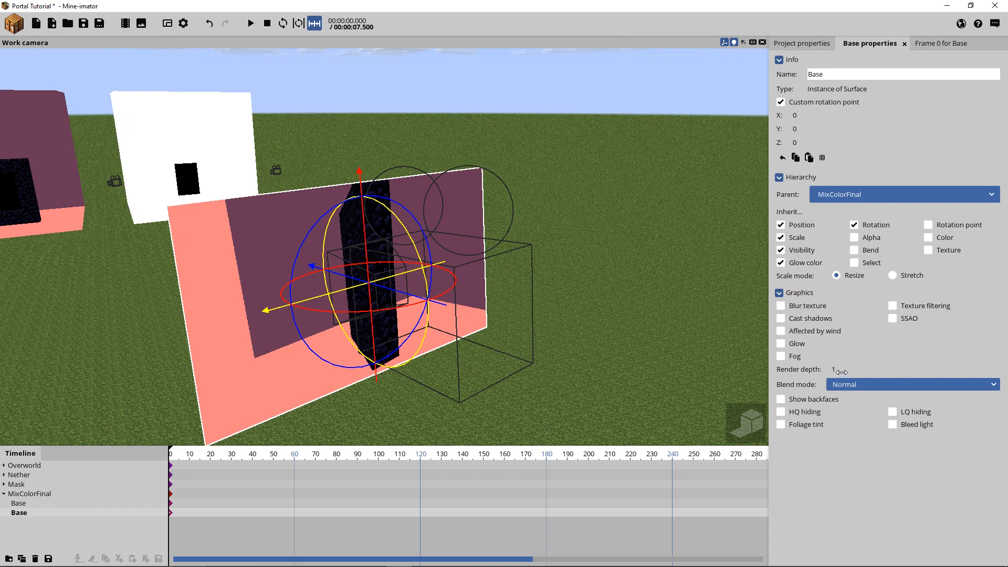
left_click(841, 74)
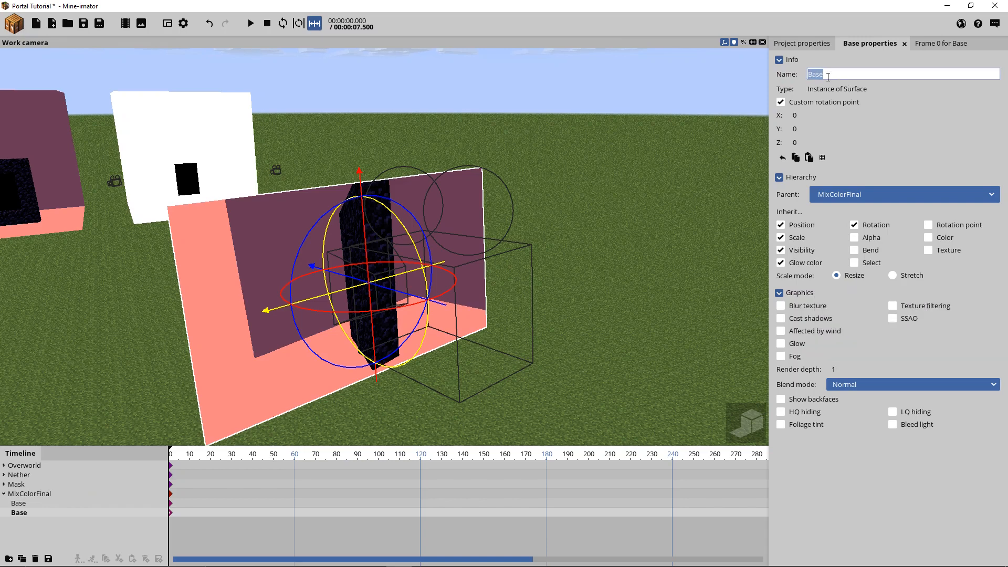
type("Mask")
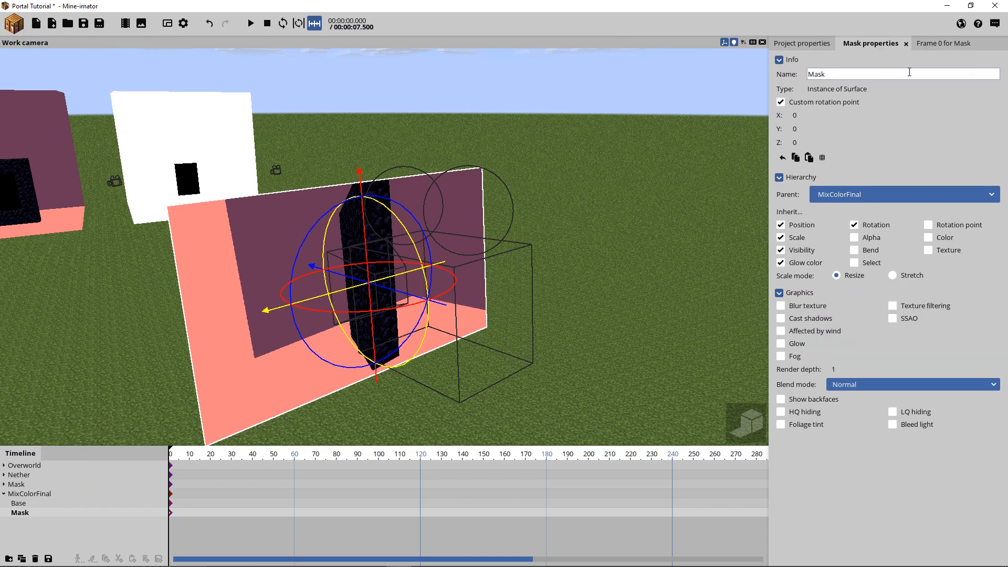
- Set the Mask surface's texture to MaskCam at frame 0 and preview it at frame 37
left_click(939, 45)
left_click(866, 484)
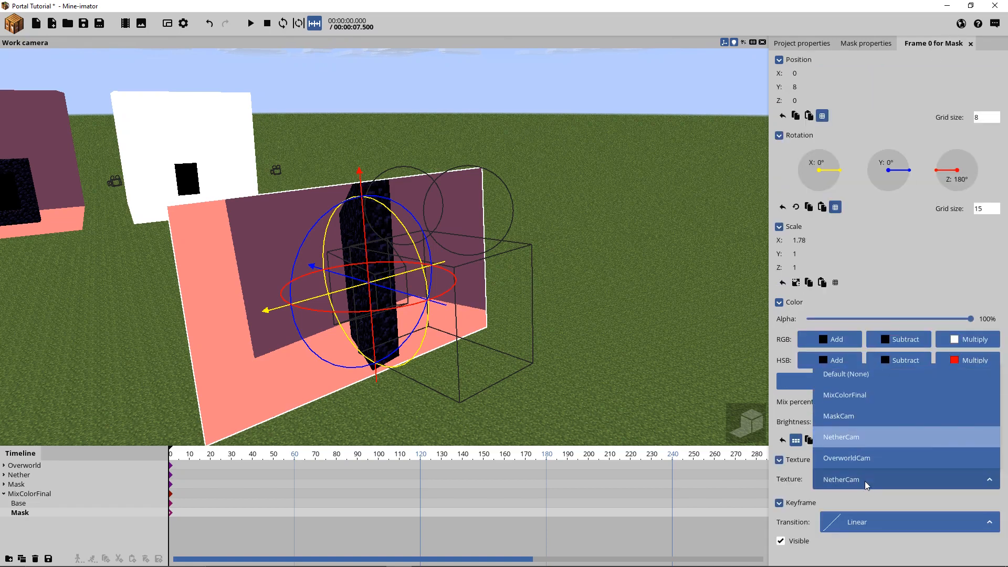
left_click(848, 416)
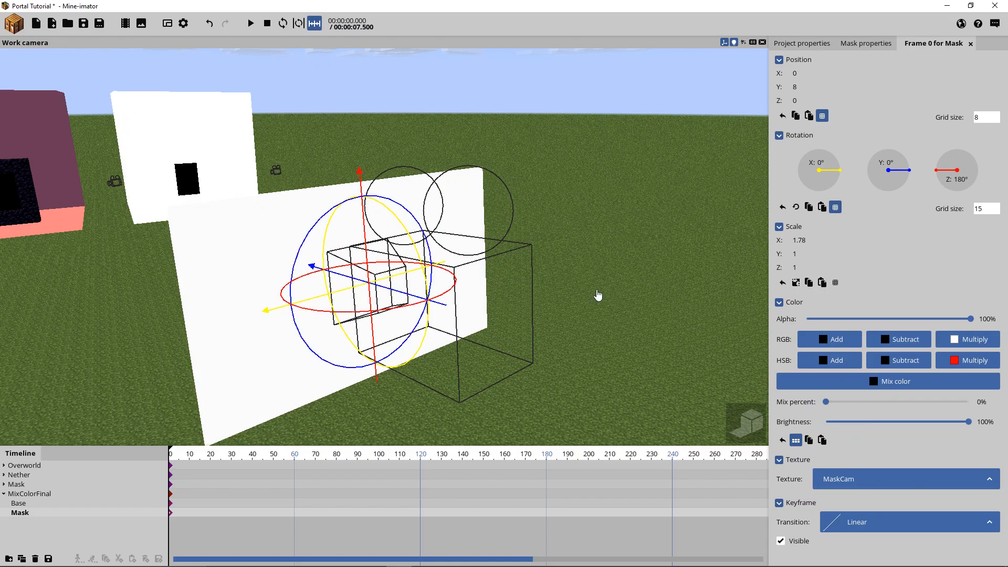
right_click_drag(597, 295, 560, 277)
key("s")
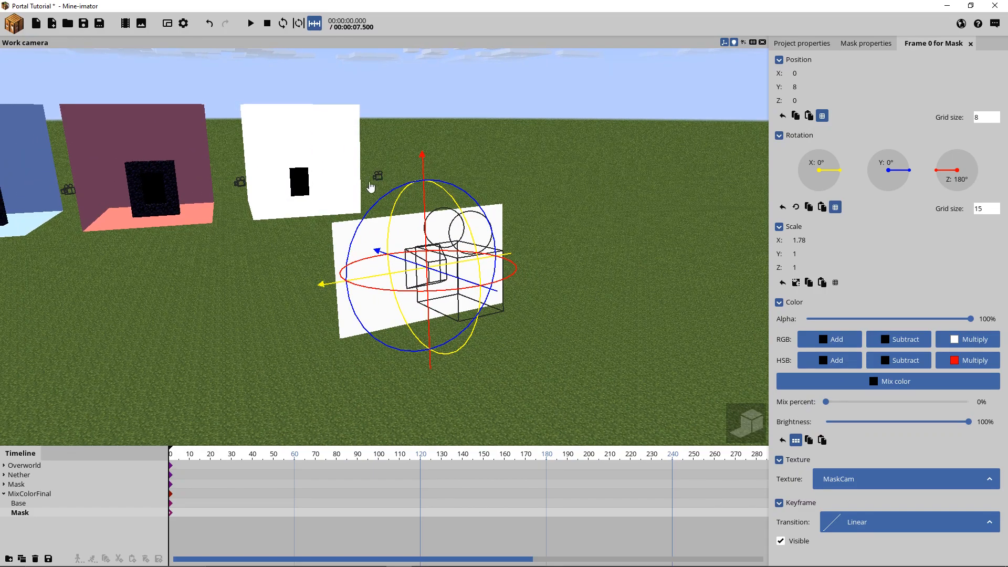
left_click_drag(210, 454, 247, 456)
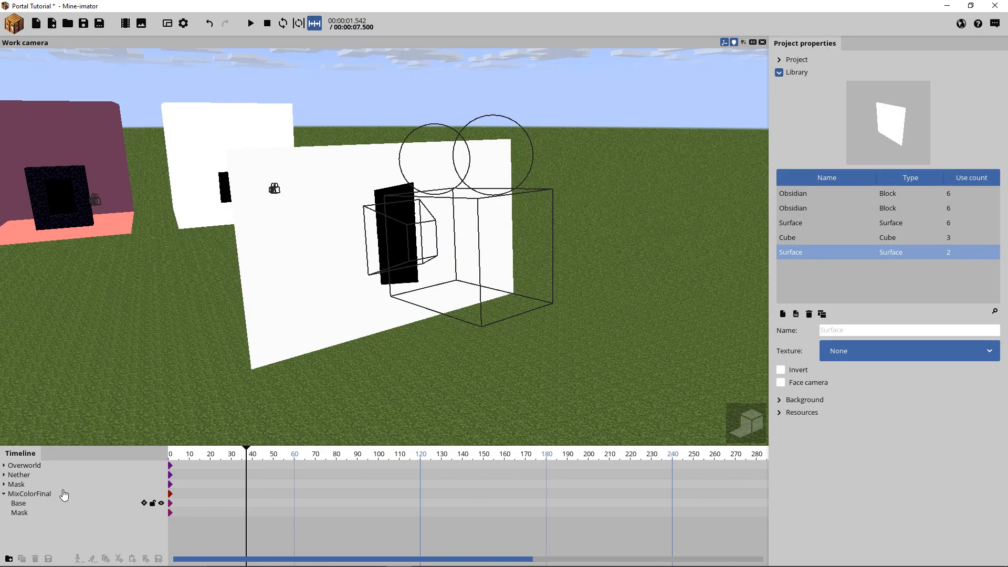
- Set the Mask surface's blend mode to Subtract, and deselect the surface
left_click(21, 516)
left_click(851, 42)
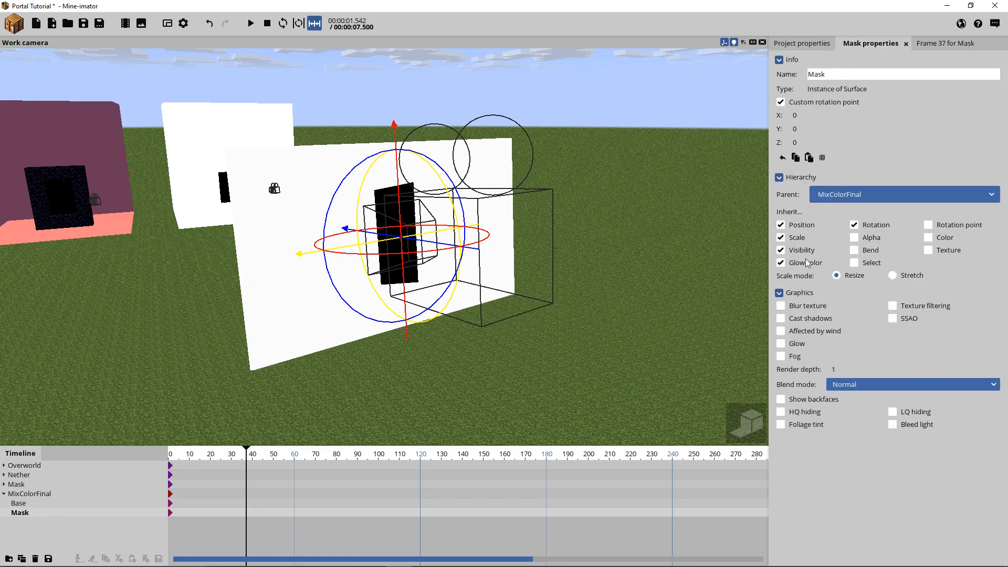
left_click(844, 386)
left_click(852, 427)
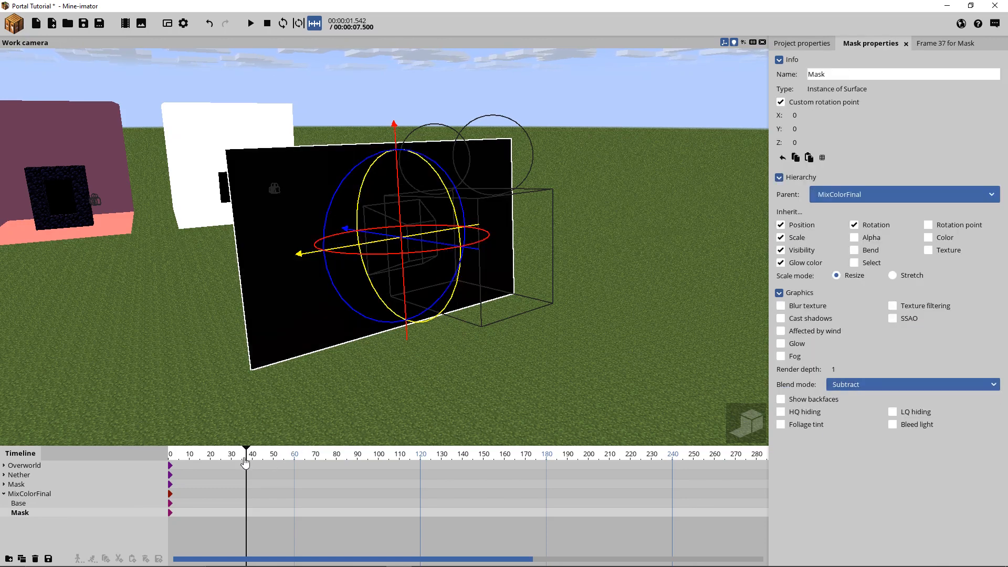
mouse_move(244, 462)
left_mouse_down()
mouse_move(284, 458)
mouse_move(248, 459)
left_mouse_up()
left_click(443, 395)
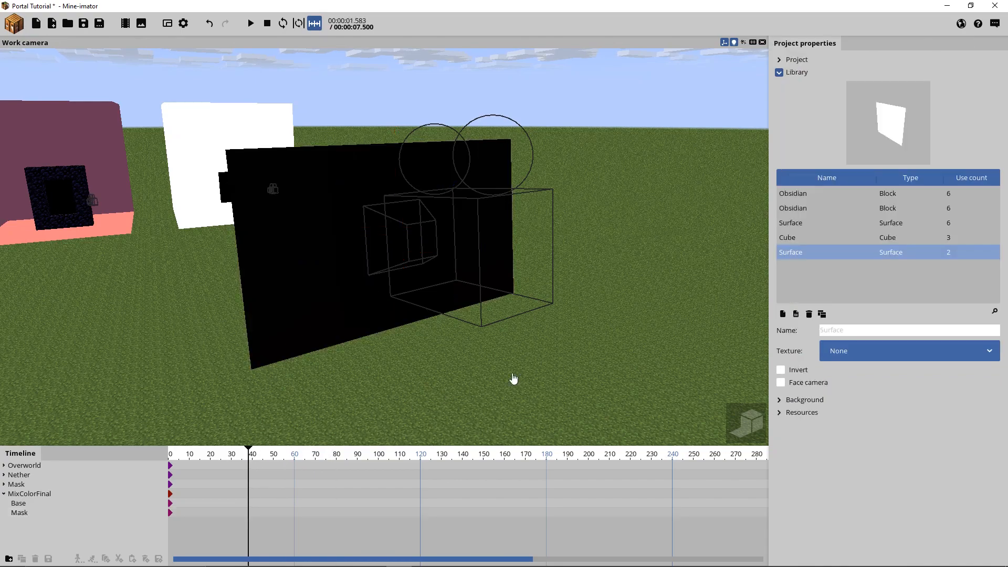
- Hide the black surface filling the Nether portal frame at its frame 0 keyframe
right_click_drag(579, 356, 494, 315)
key("w")
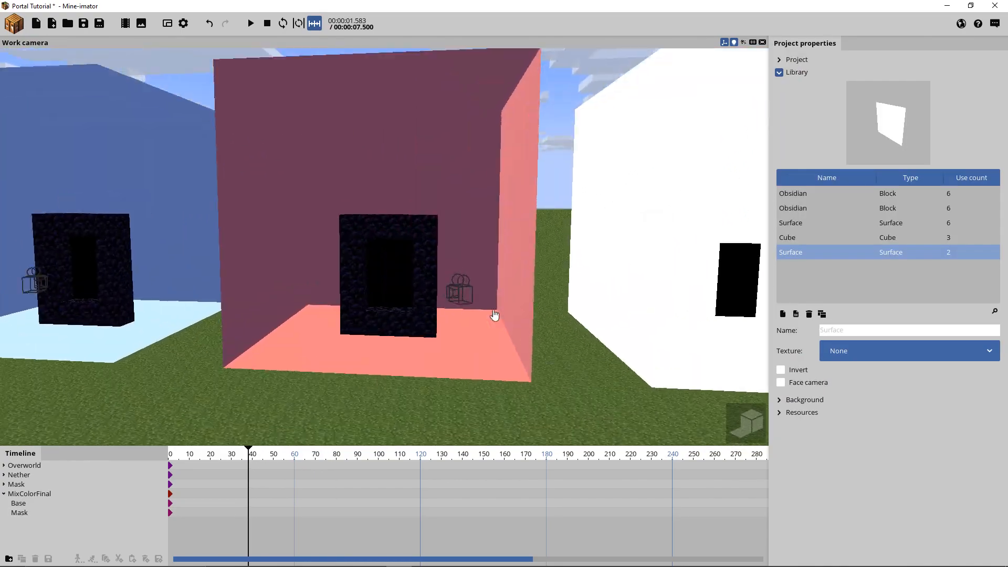
key("w")
right_click_drag(396, 271, 387, 284)
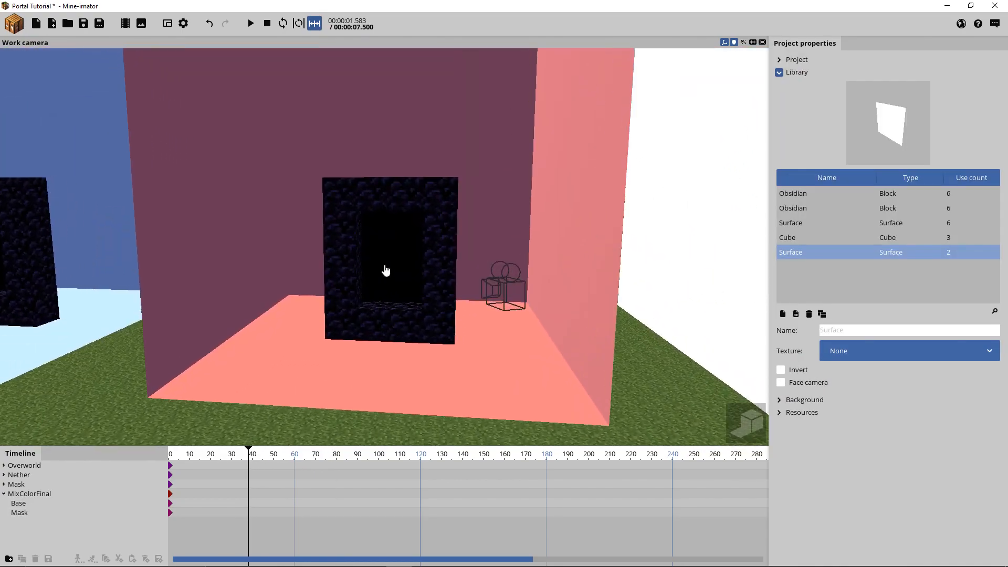
left_click(386, 269)
left_click(408, 238)
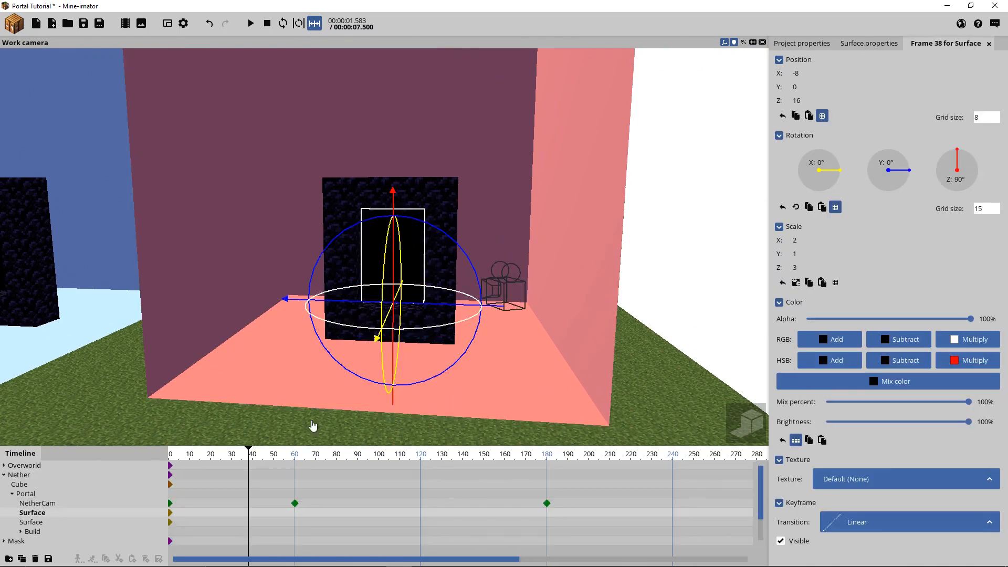
left_click(170, 516)
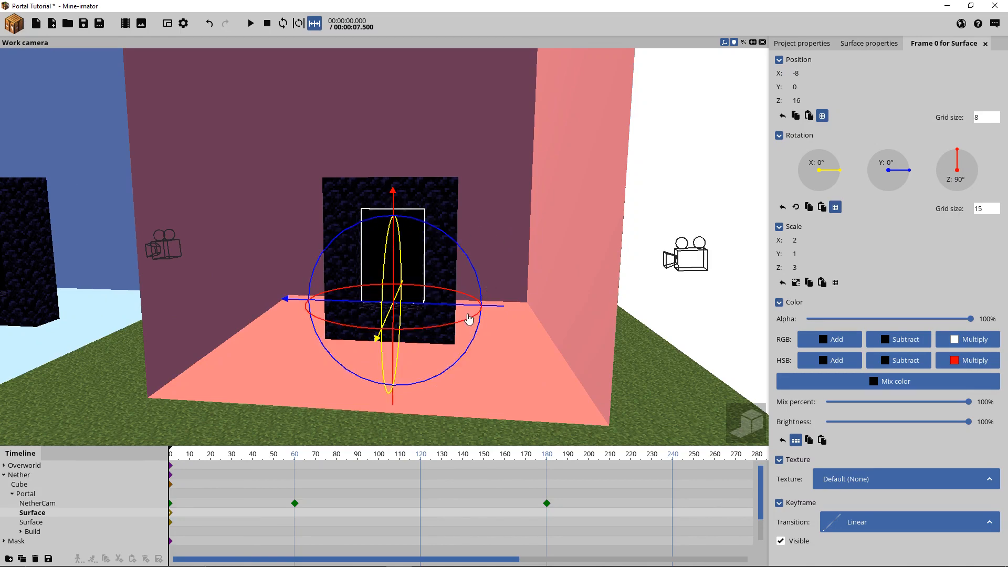
right_click_drag(506, 252, 370, 294)
key("w")
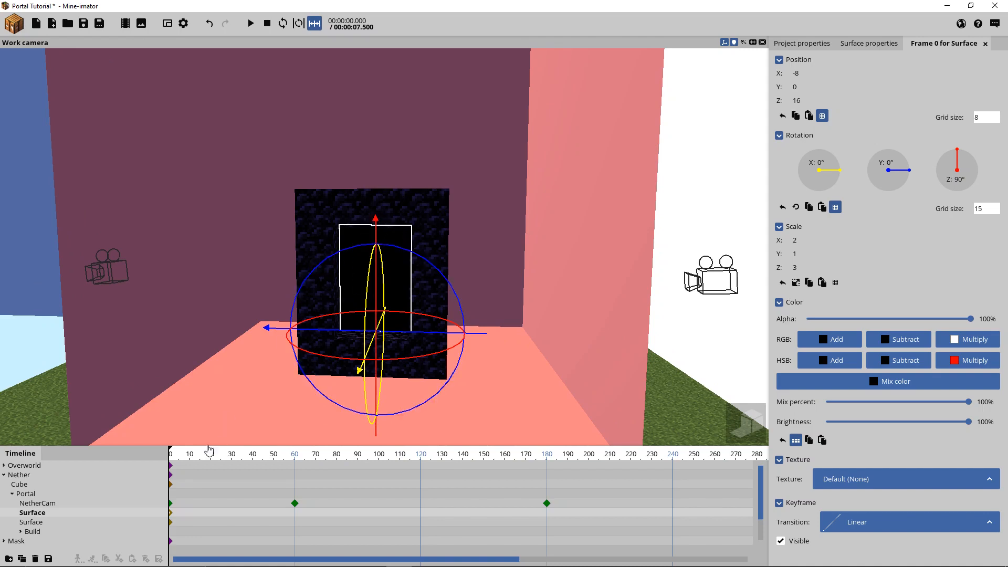
left_click(781, 542)
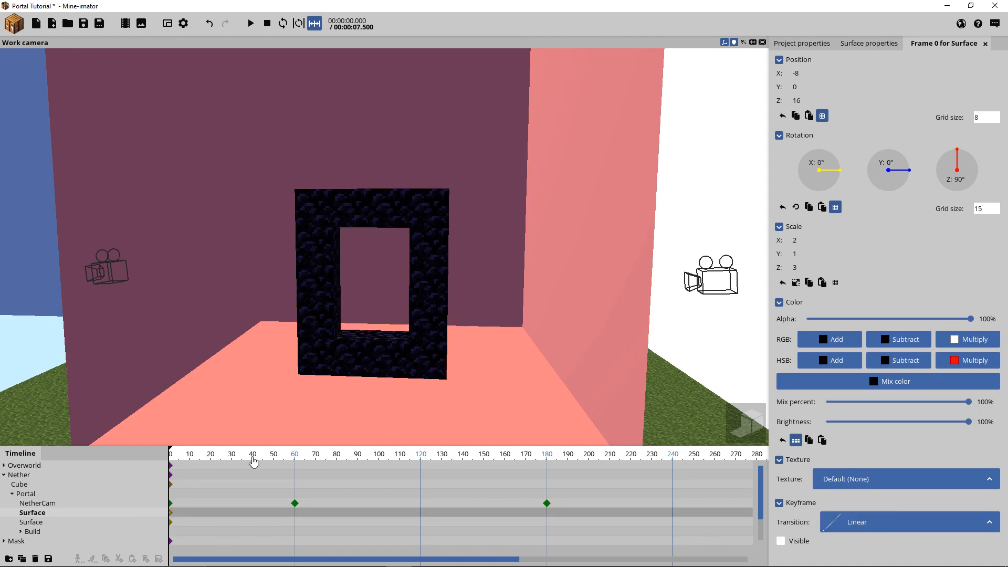
- Examine how the masked Nether view appears on the MixColorFinal surfaces at frames 54 and 38
key("s")
right_click_drag(384, 247, 462, 298)
key("w")
key("d")
left_click_drag(181, 455, 282, 441)
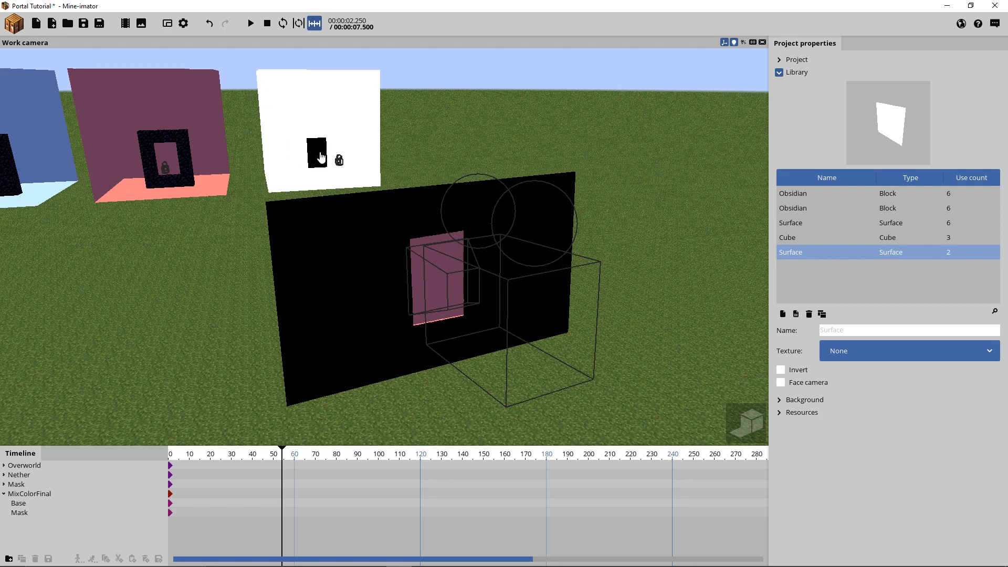
left_click(24, 513)
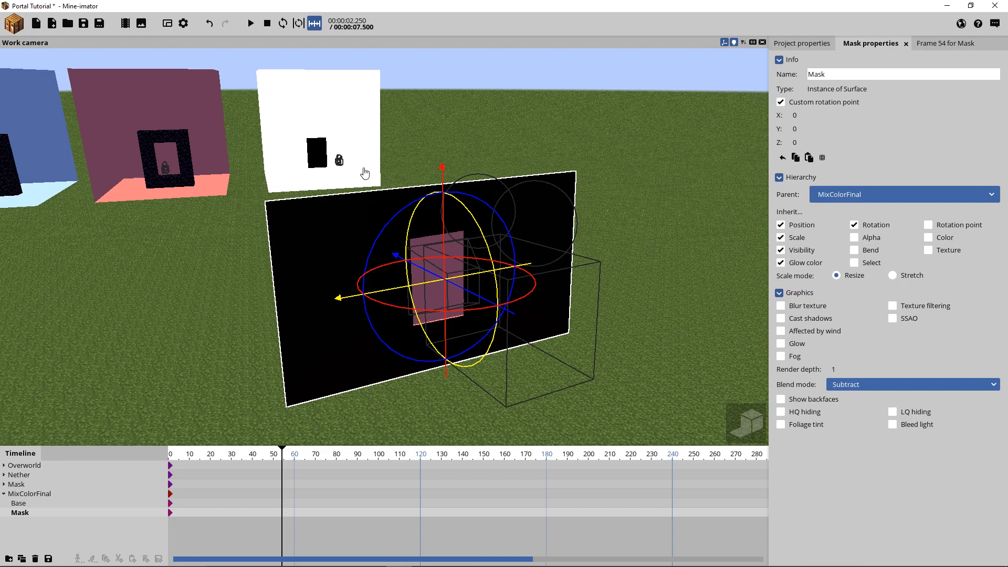
left_click(652, 259)
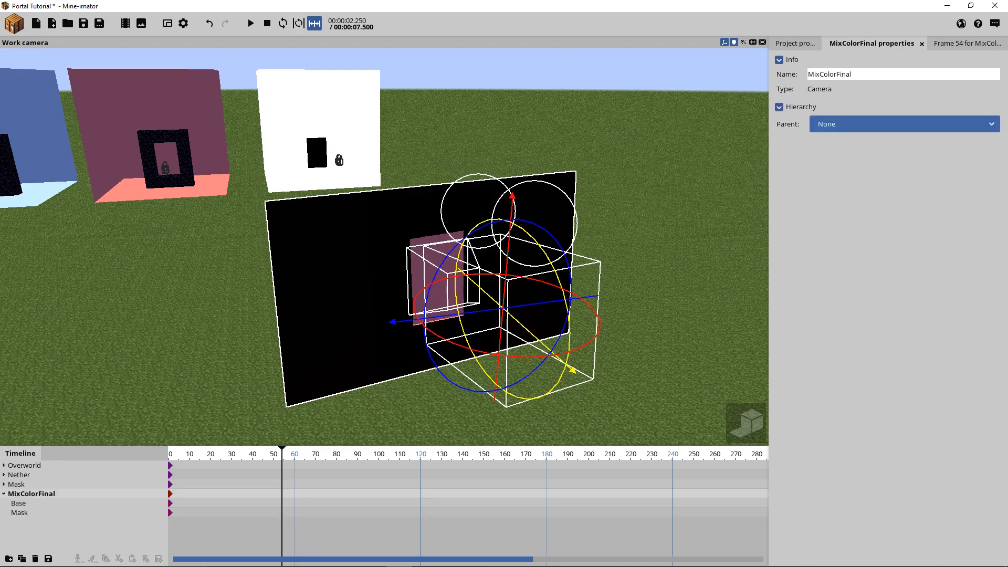
right_click_drag(653, 261, 661, 268)
left_click(660, 268)
scroll(283, 356, "up", 2)
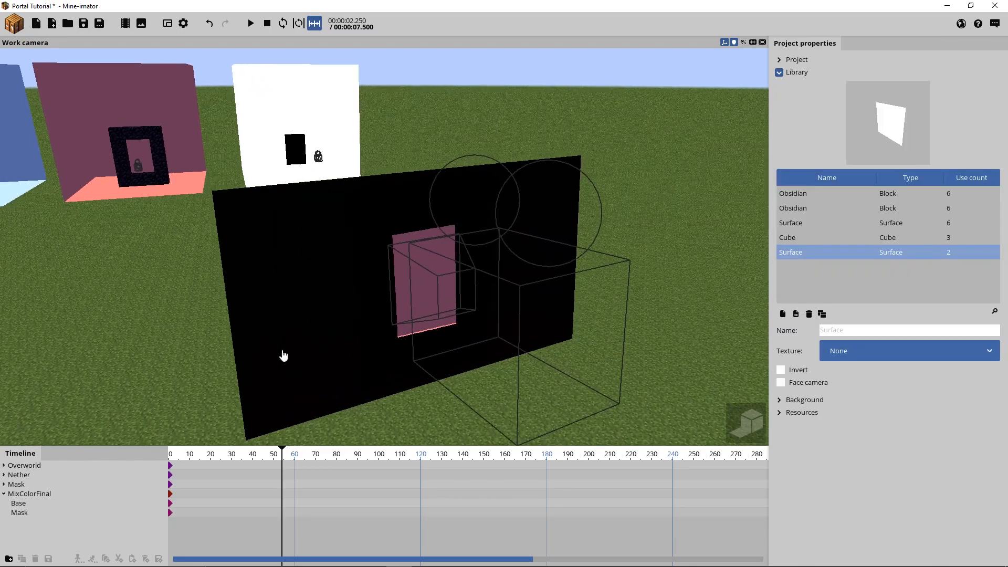
left_click_drag(278, 455, 248, 450)
right_click_drag(516, 332, 519, 333)
key("s")
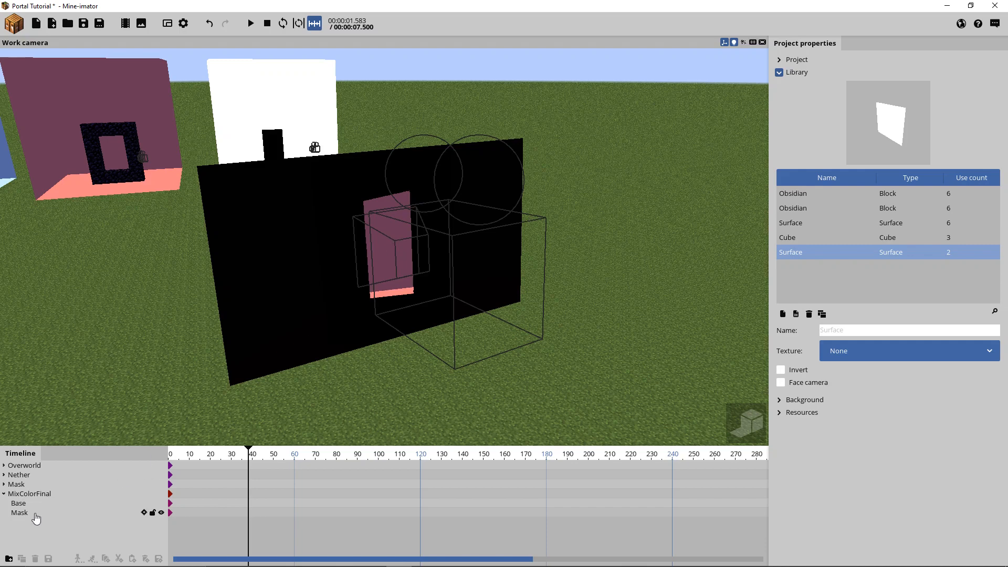
- Duplicate the Mask surface under MixColorFinal, name the copy Overlay, and set its render depth to 2 and blend mode to Add
left_click(19, 513)
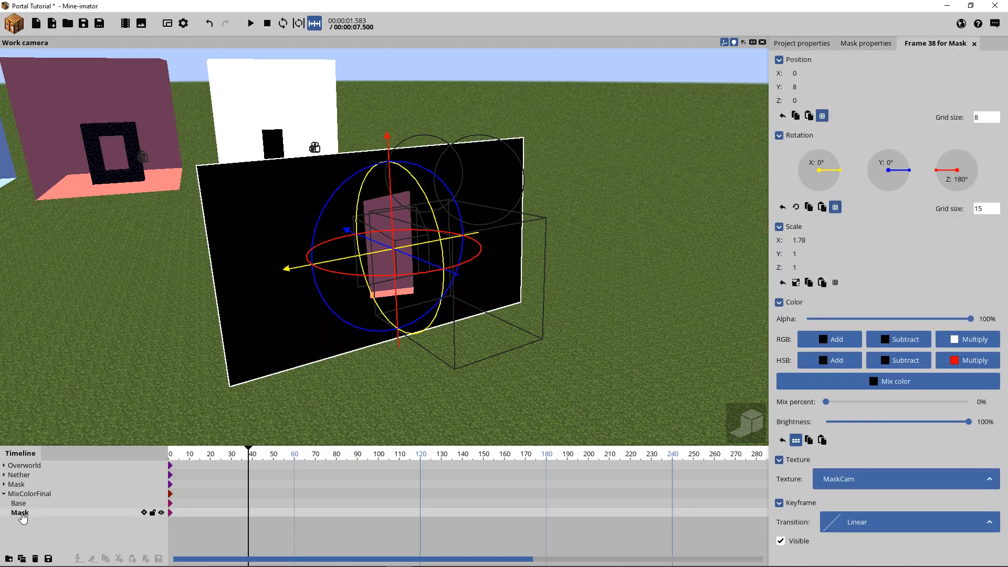
key("ctrl+d")
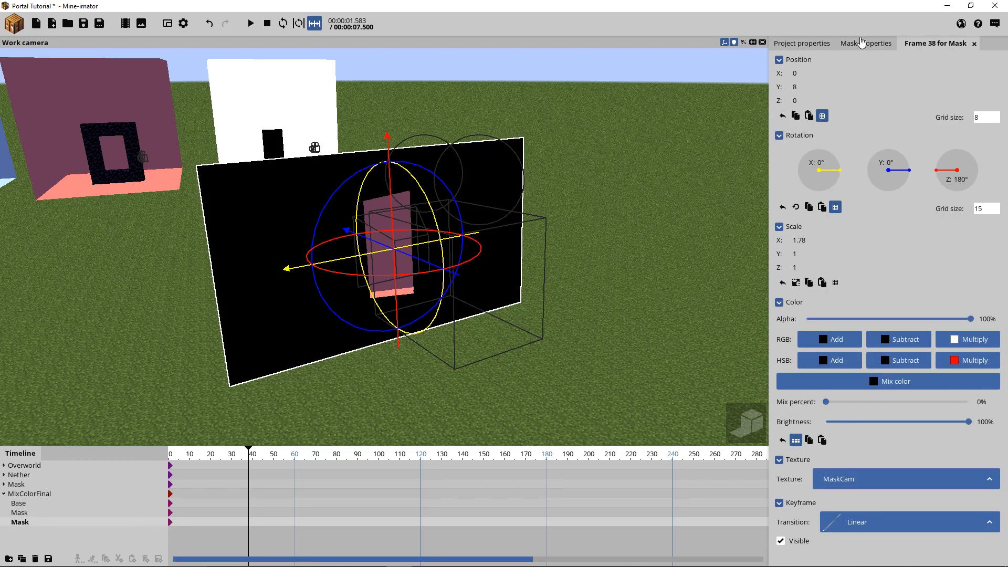
left_click(858, 44)
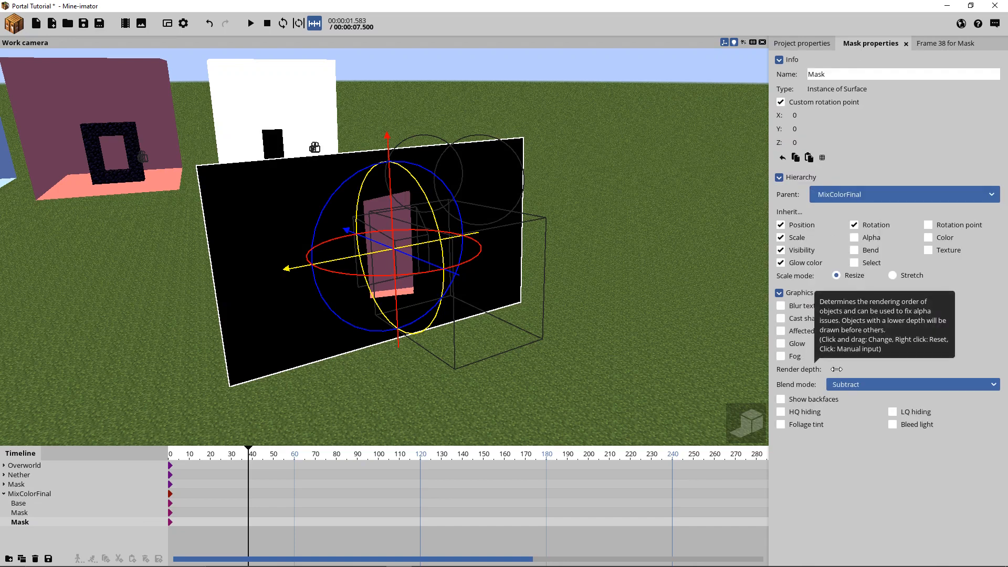
left_click(846, 387)
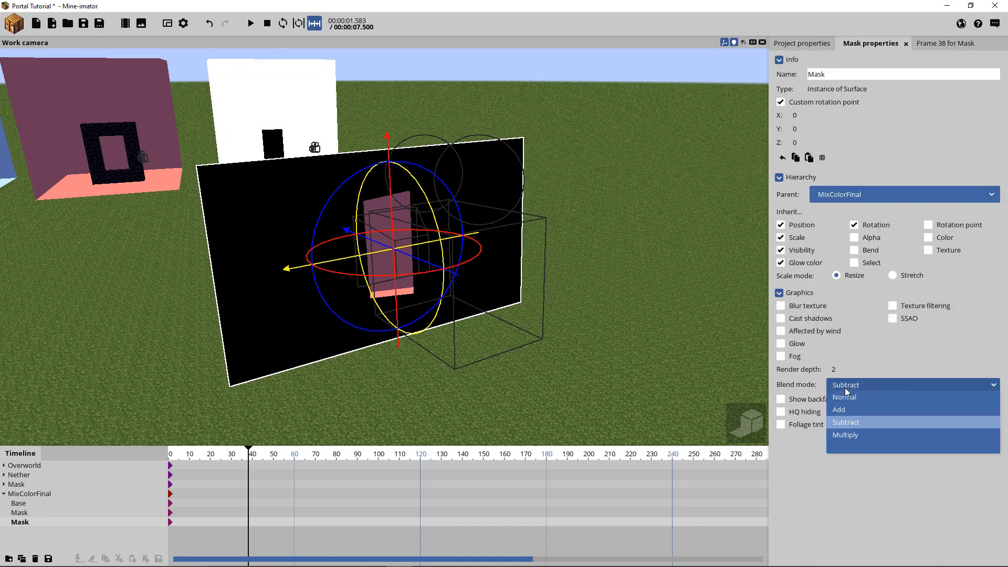
left_click(839, 410)
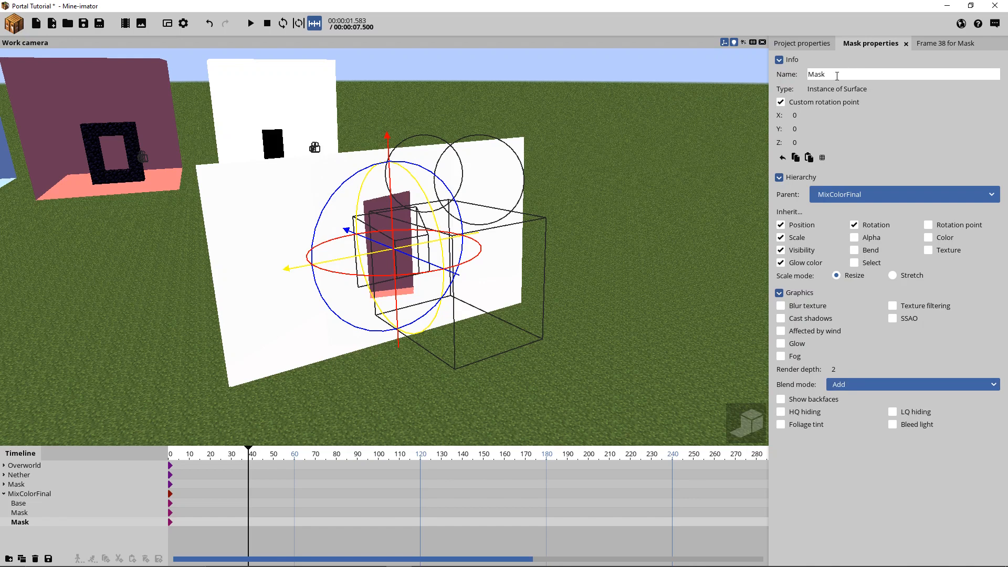
left_click(809, 74)
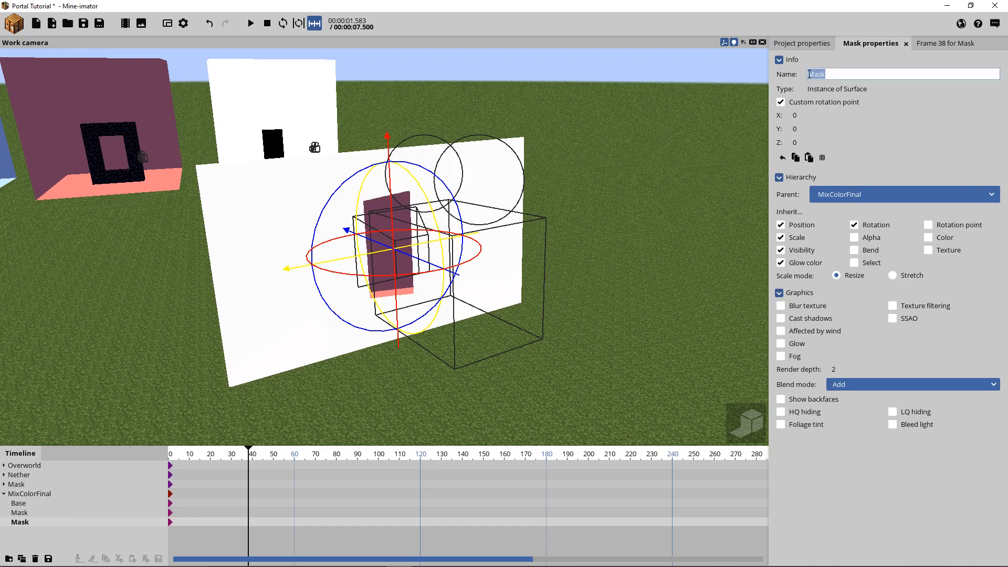
type("Overlay")
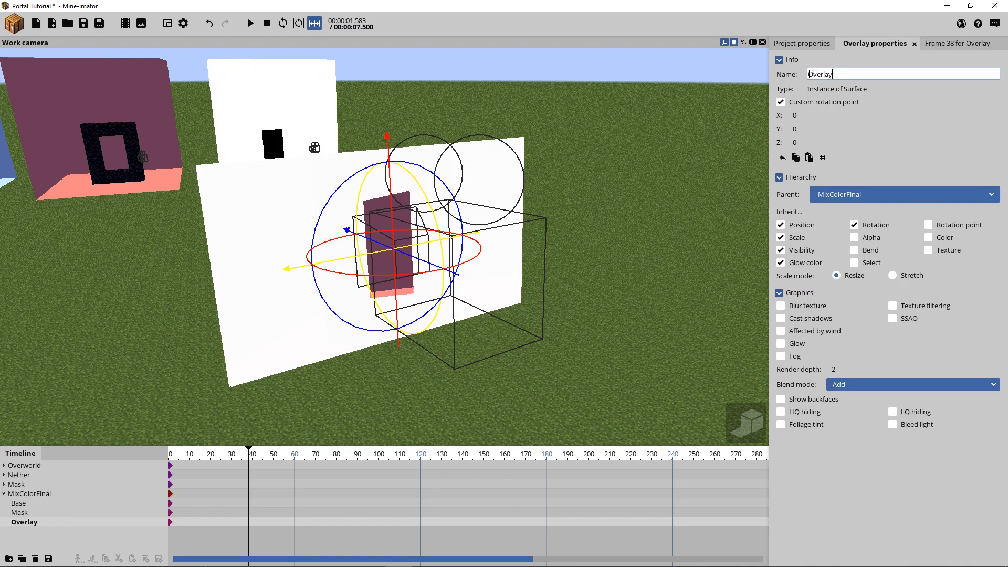
- Set the Overlay surface's texture to OverworldCam at frame 38
left_click(945, 44)
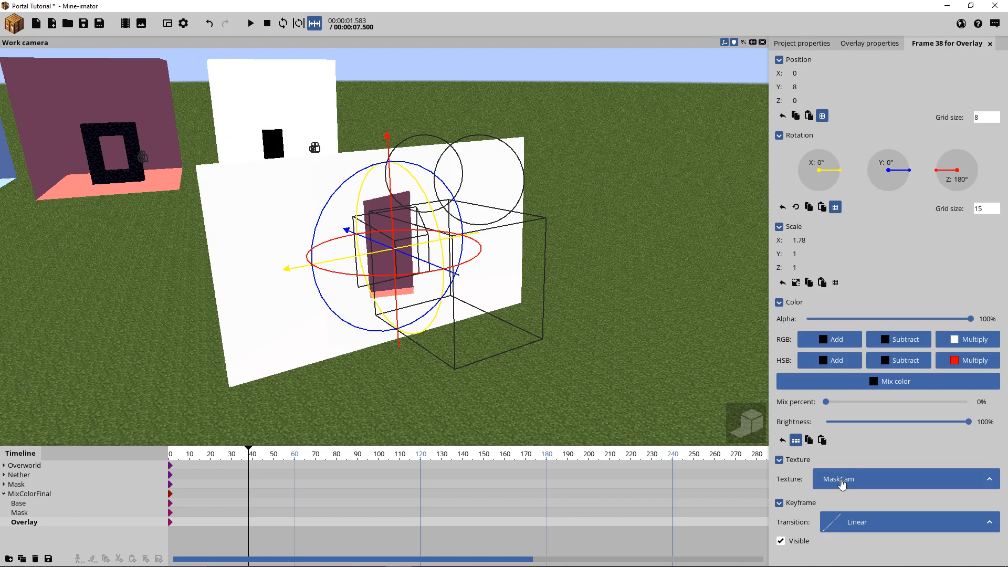
left_click(848, 483)
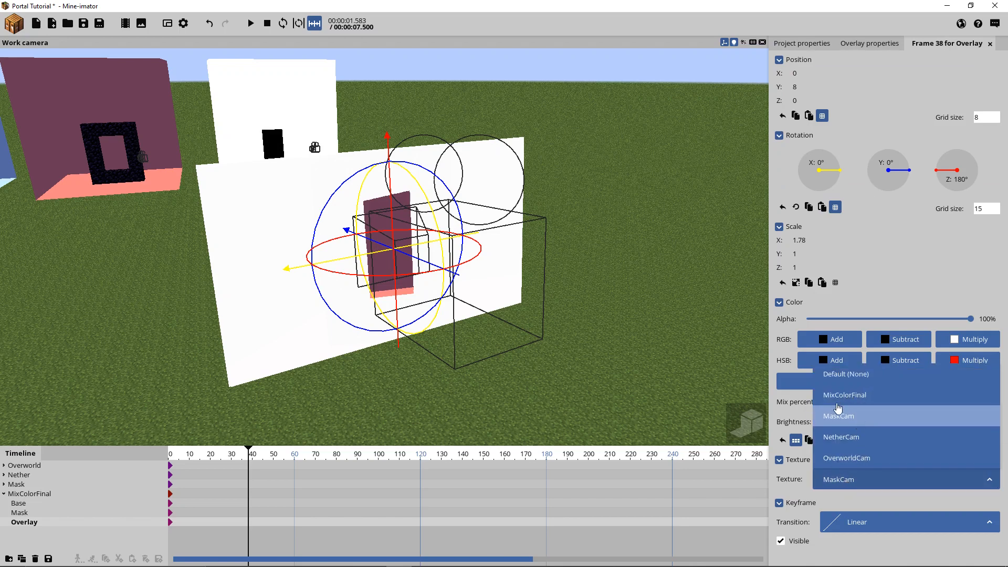
left_click(847, 459)
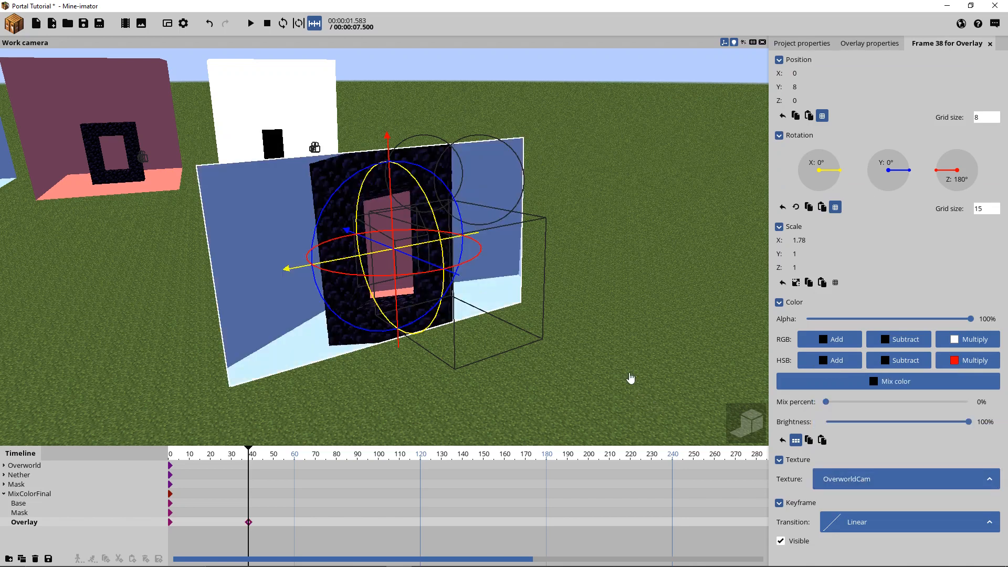
- Delete the Overlay surface's frame 0 keyframe and move its frame 38 keyframe to frame 0
left_click(638, 400)
left_click(170, 522)
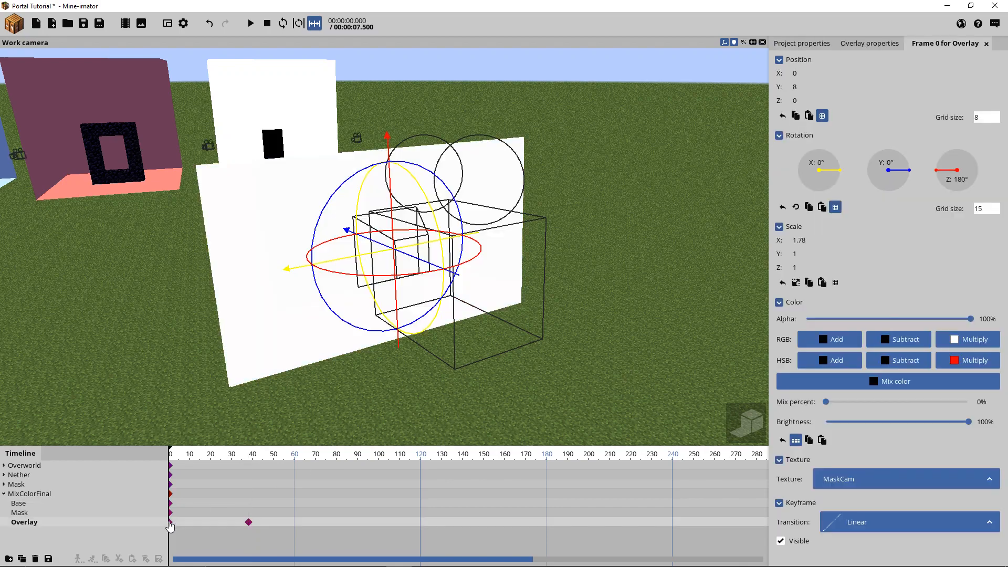
left_click(171, 527)
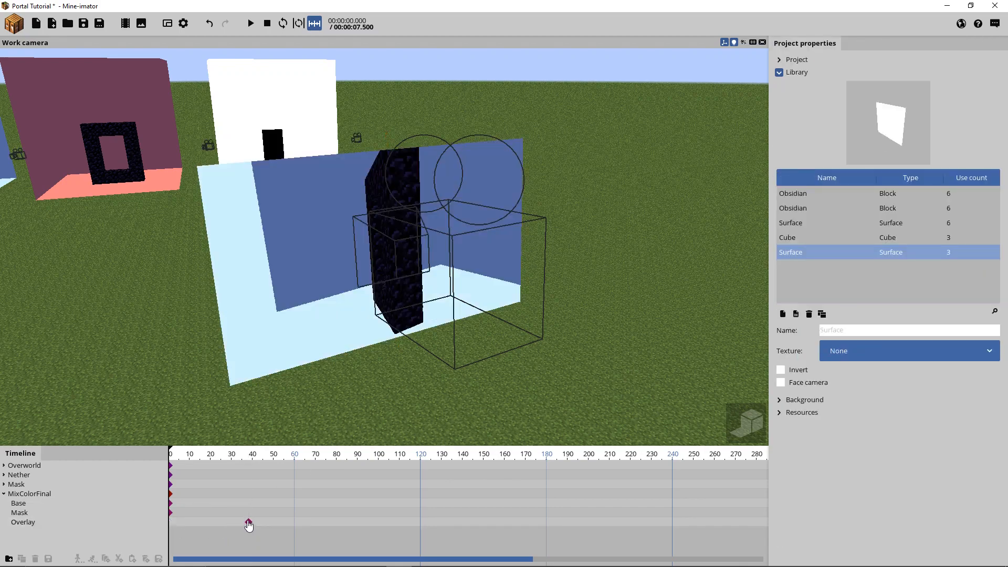
left_click_drag(249, 523, 170, 522)
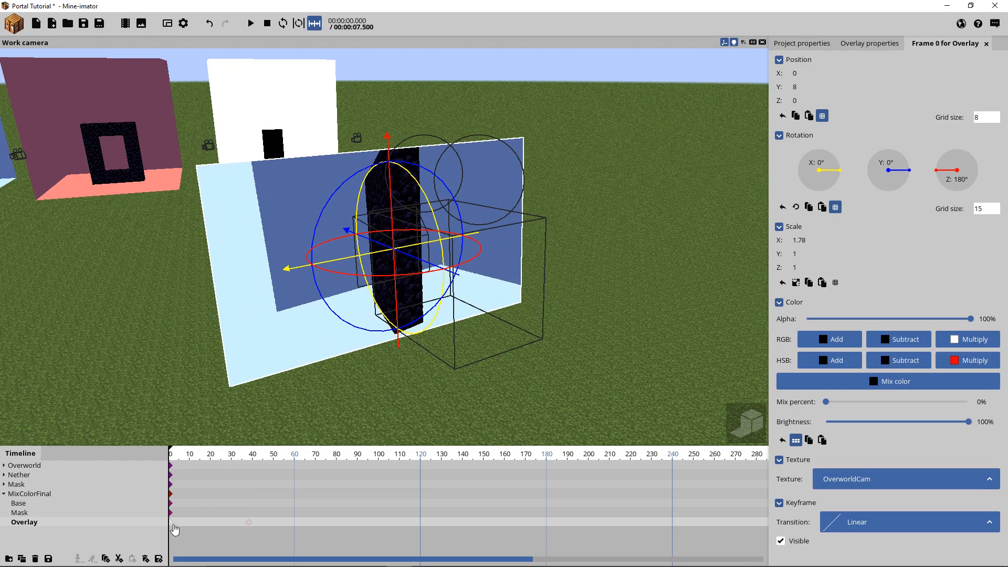
left_click(344, 405)
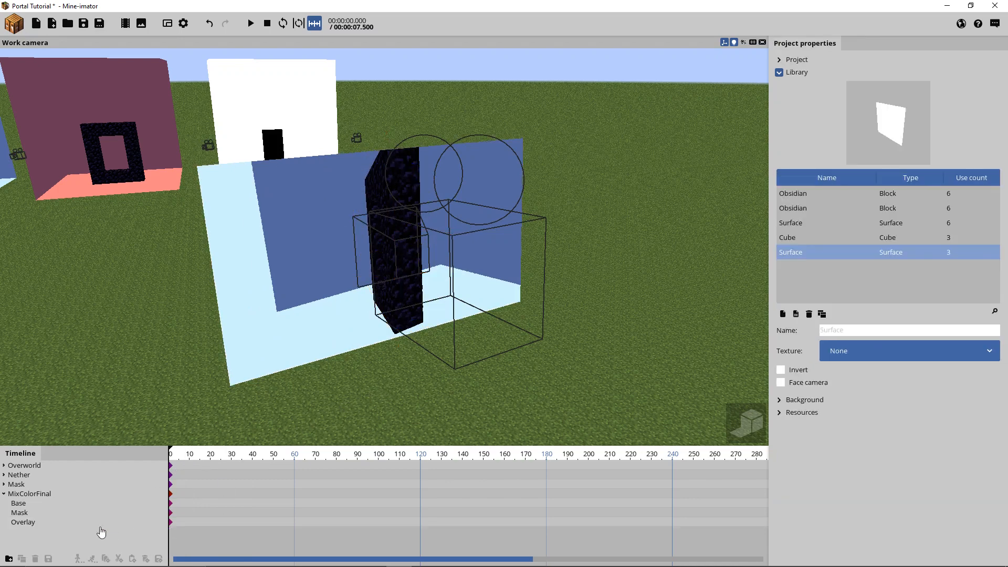
- Examine the layered portal image on the MixColorFinal surfaces at frame 39 with the Overlay surface selected
left_click_drag(198, 455, 250, 461)
left_click(47, 527)
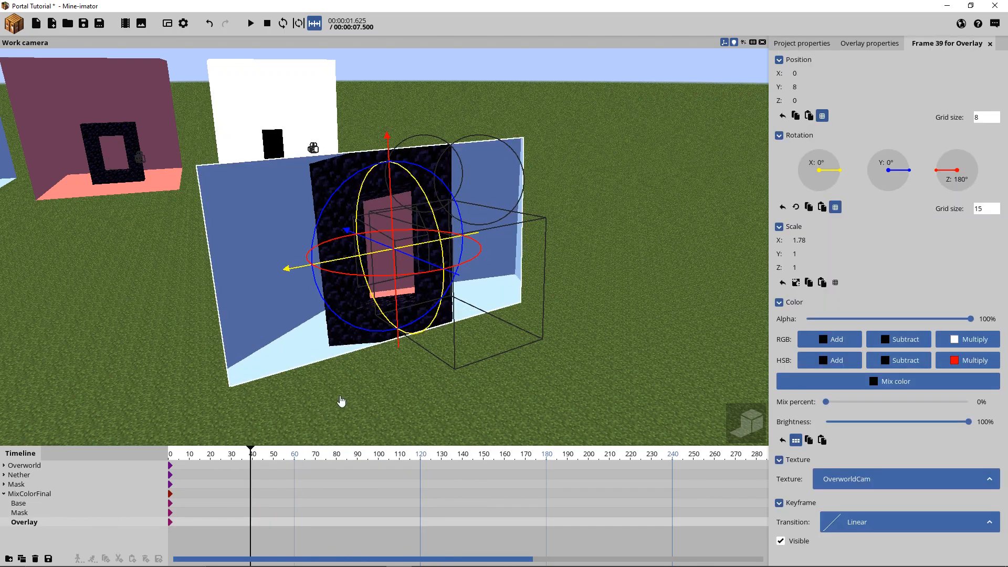
left_click(342, 401)
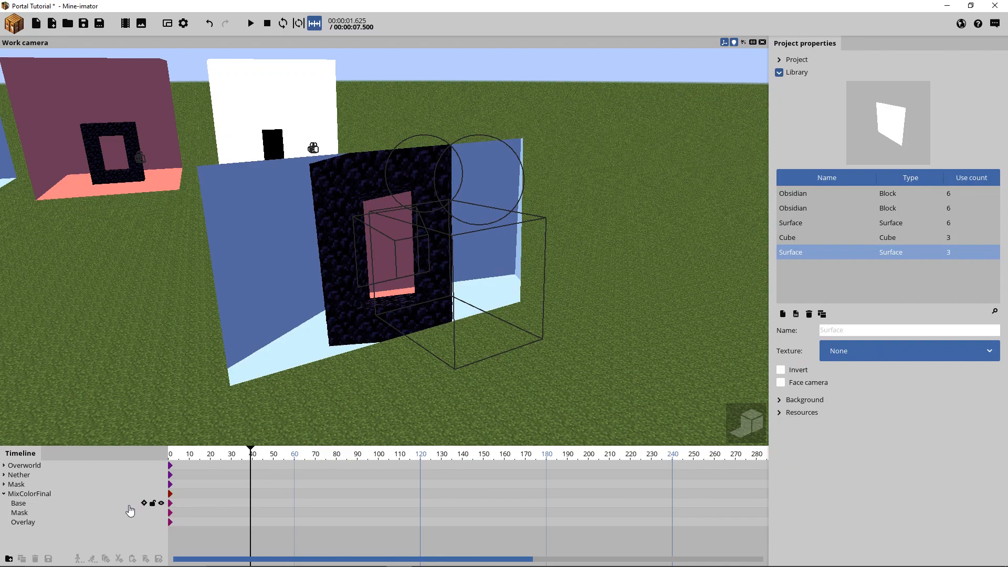
left_click(26, 523)
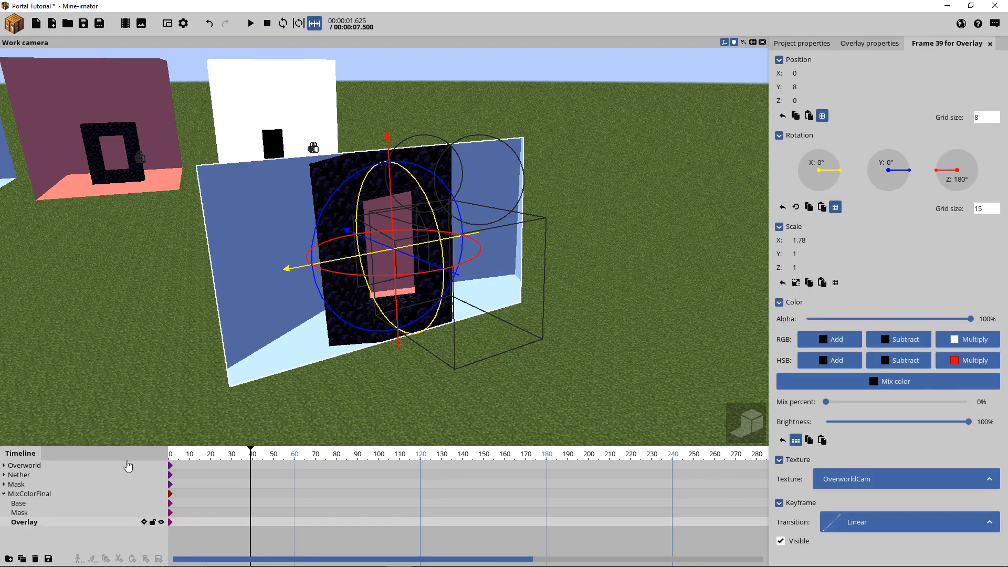
- Examine the Overworld, Nether and Mask portal rooms and compare them with the layered MixColorFinal image
right_click_drag(261, 384, 231, 409)
key("w")
key("w")
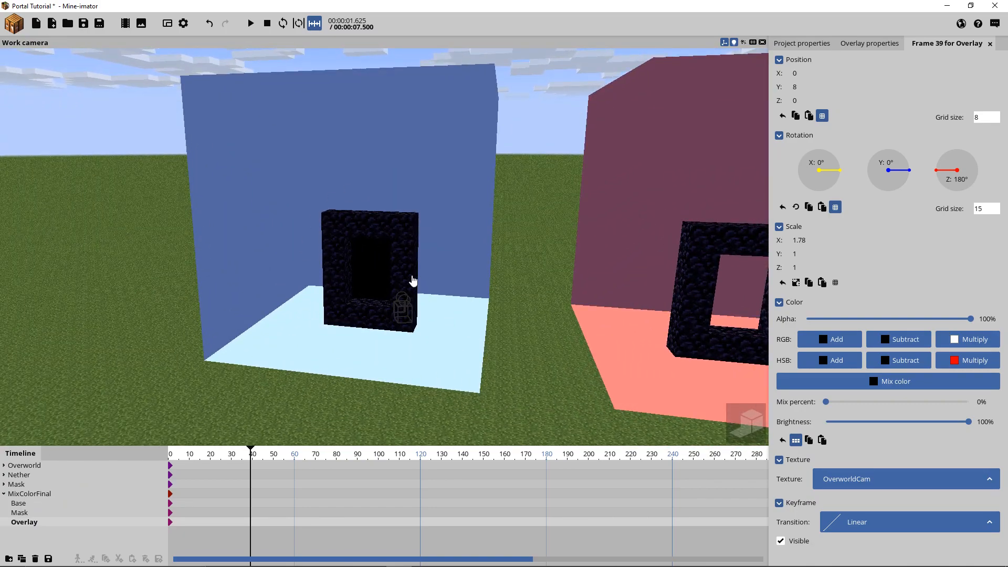
right_click_drag(449, 292, 562, 292)
right_click_drag(396, 300, 337, 305)
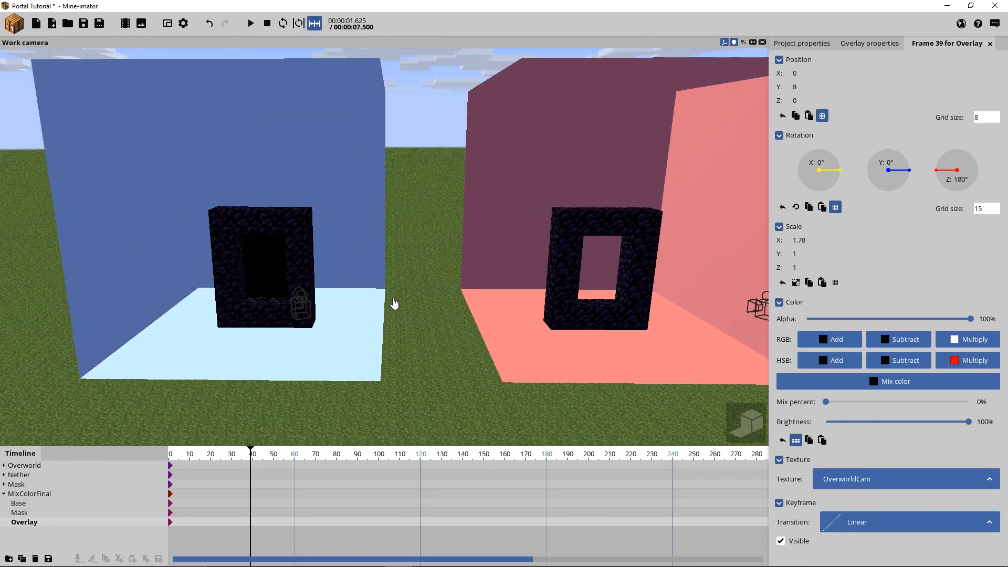
key("a")
right_click_drag(395, 311, 372, 312)
key("w")
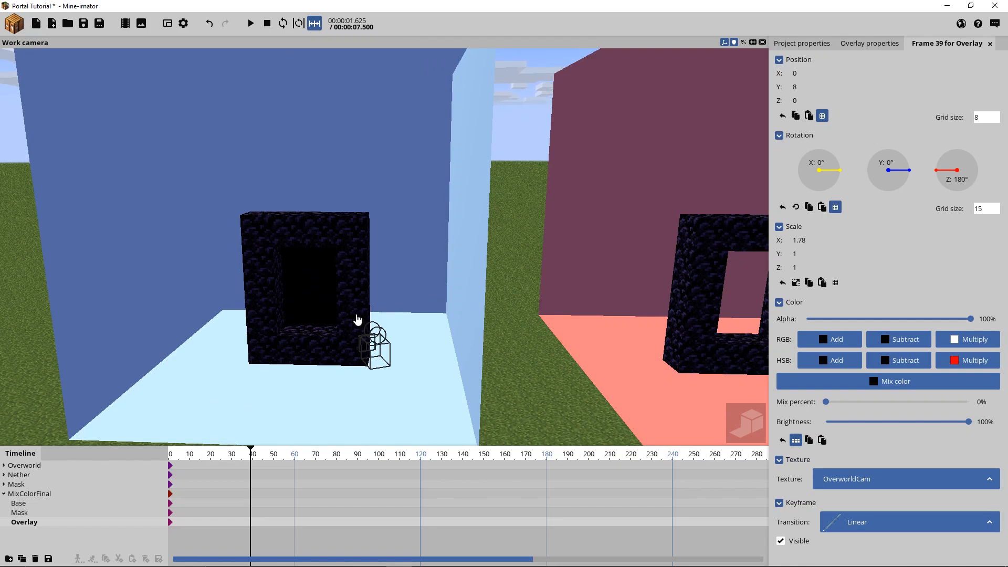
right_click_drag(357, 319, 395, 315)
key("d")
key("s")
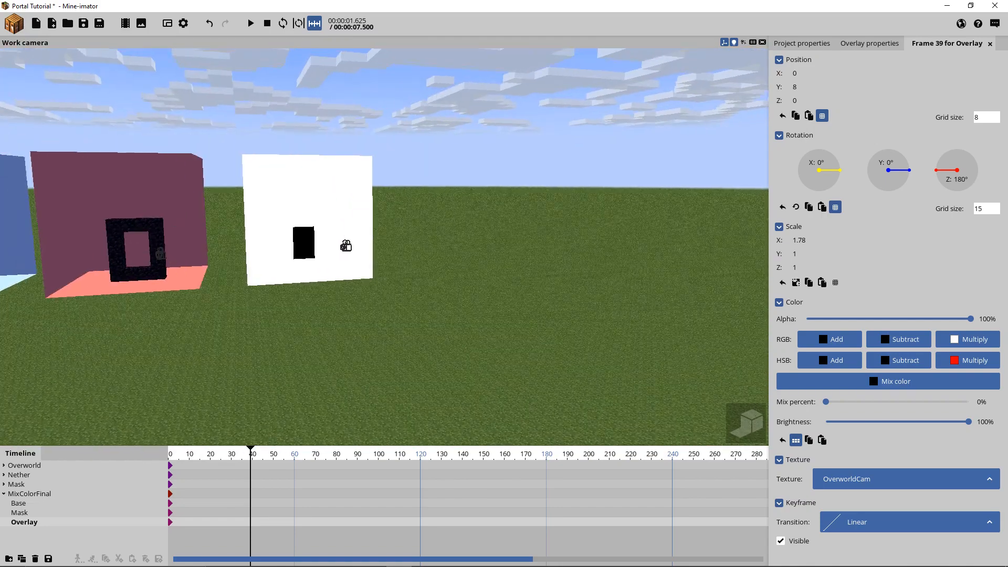
right_click_drag(284, 331, 365, 336)
key("a")
left_click(344, 339)
key("w")
key("s")
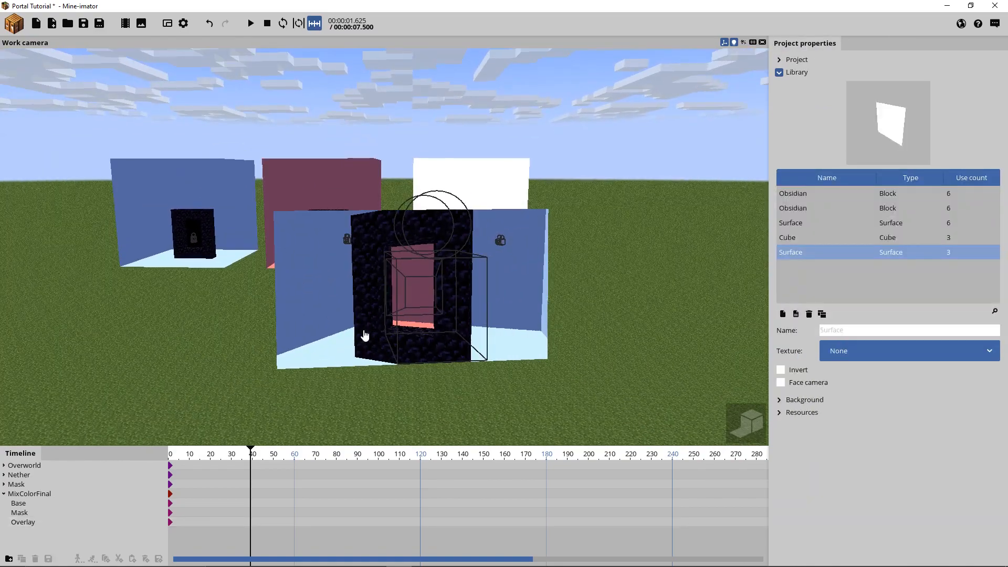
- Hide the black surface seen from behind the Overworld portal frame at its frame 0 keyframe
left_click_drag(249, 455, 362, 441)
key("w")
right_click_drag(479, 402, 417, 381)
key("w")
mouse_move(387, 262)
right_mouse_down()
mouse_move(431, 262)
mouse_move(387, 263)
right_mouse_up()
left_click(388, 264)
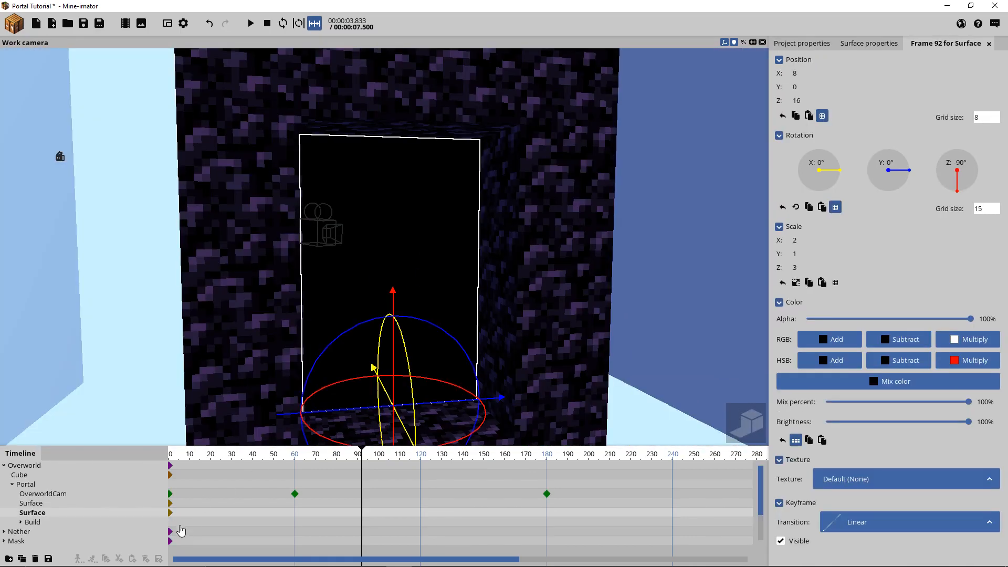
left_click_drag(188, 455, 167, 455)
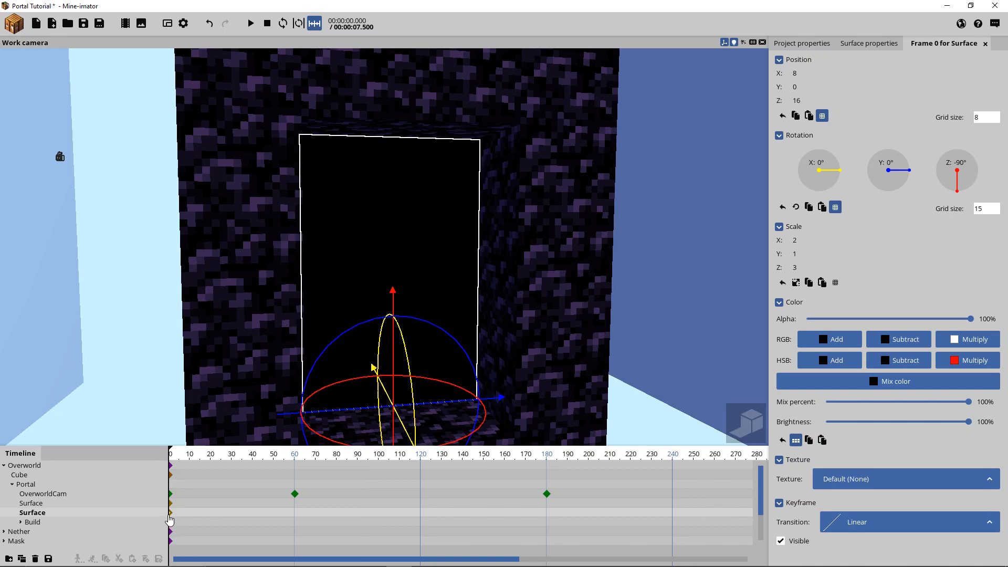
left_click(170, 513)
right_click_drag(507, 286, 533, 284)
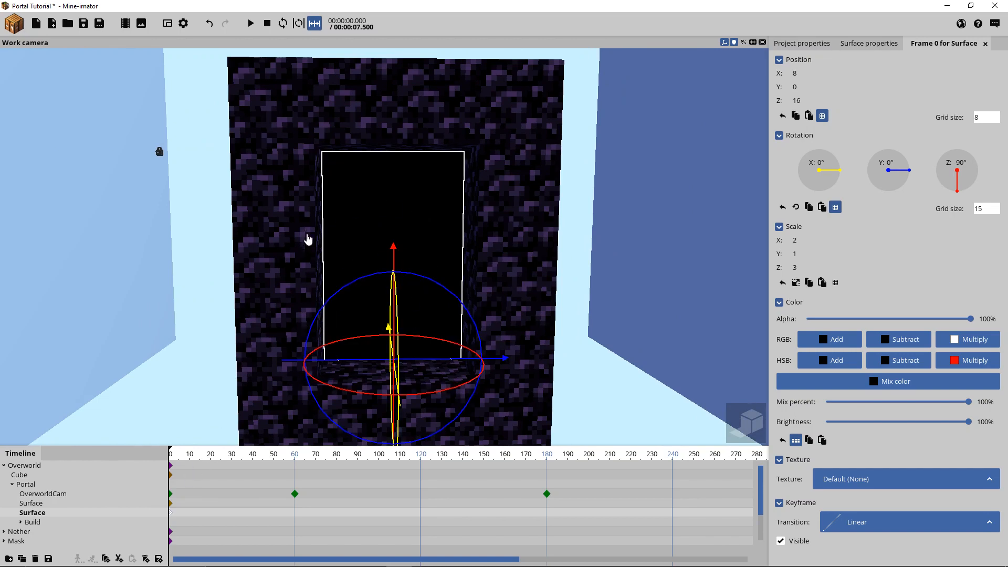
left_click(781, 541)
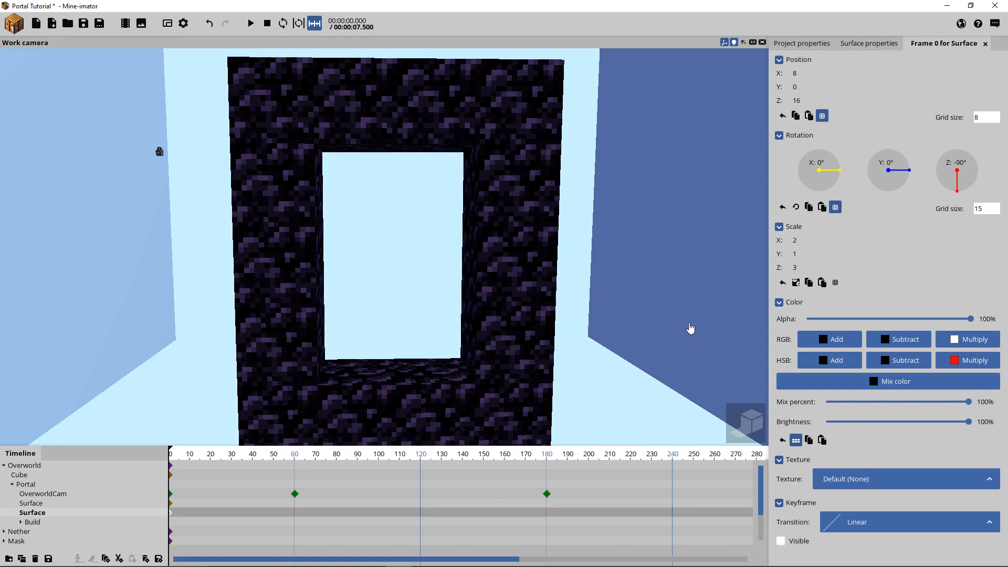
- Set the Base surface's texture to OverworldCam at frame 125, where the camera passes through the portal
right_click_drag(630, 286, 599, 281)
key("w")
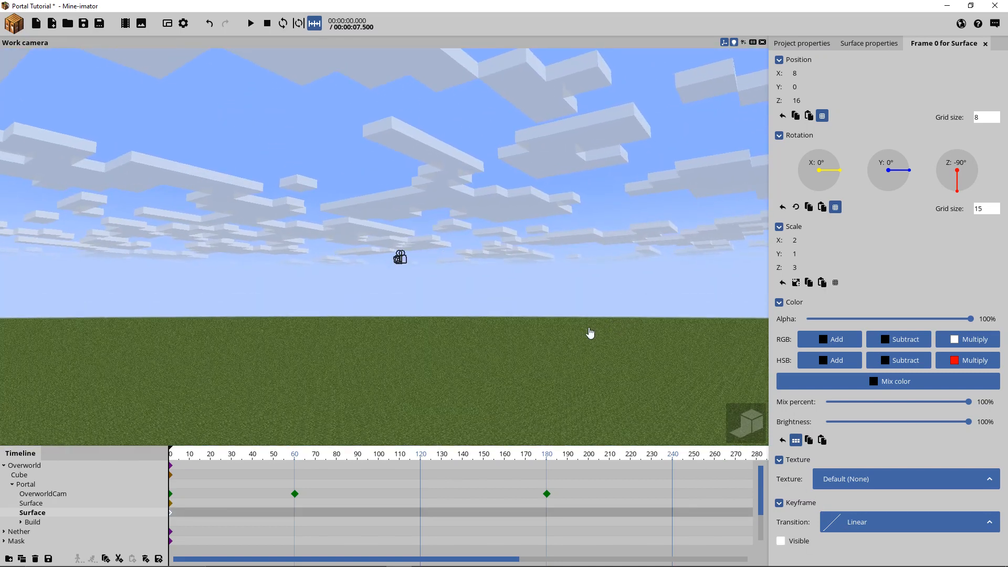
left_click(610, 333)
key("w")
right_click_drag(619, 333, 629, 381)
key("s")
key("w")
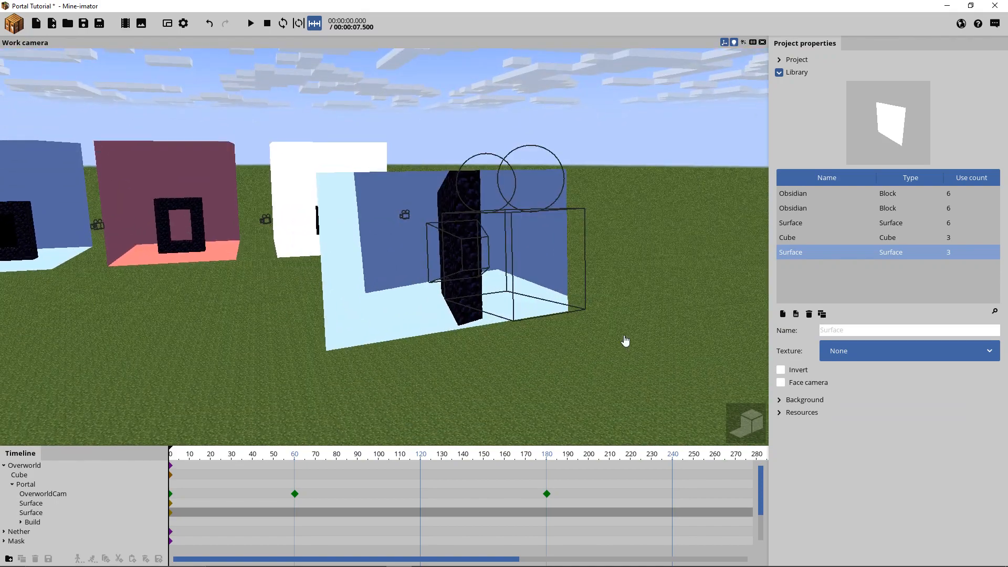
left_click_drag(350, 455, 429, 469)
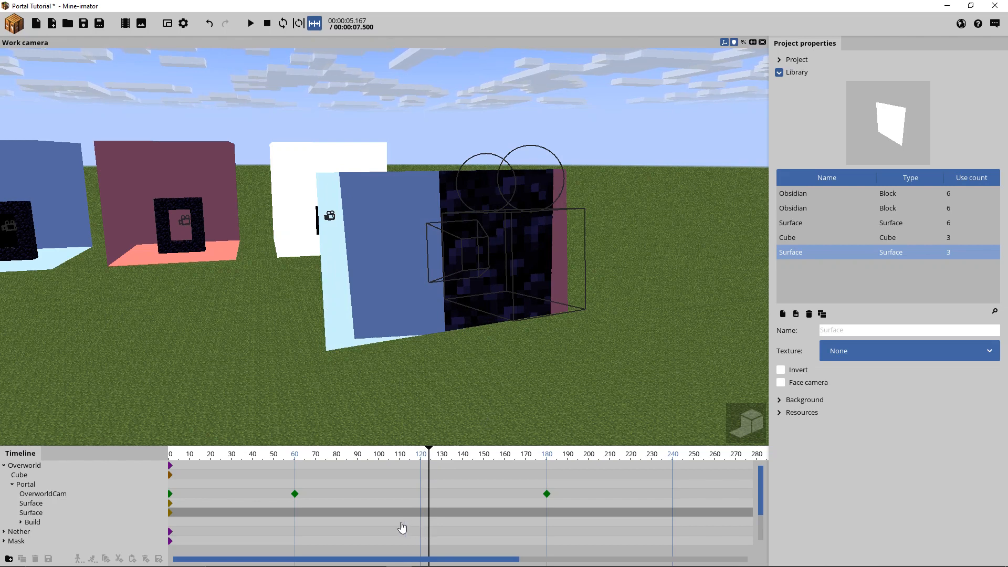
left_click(3, 465)
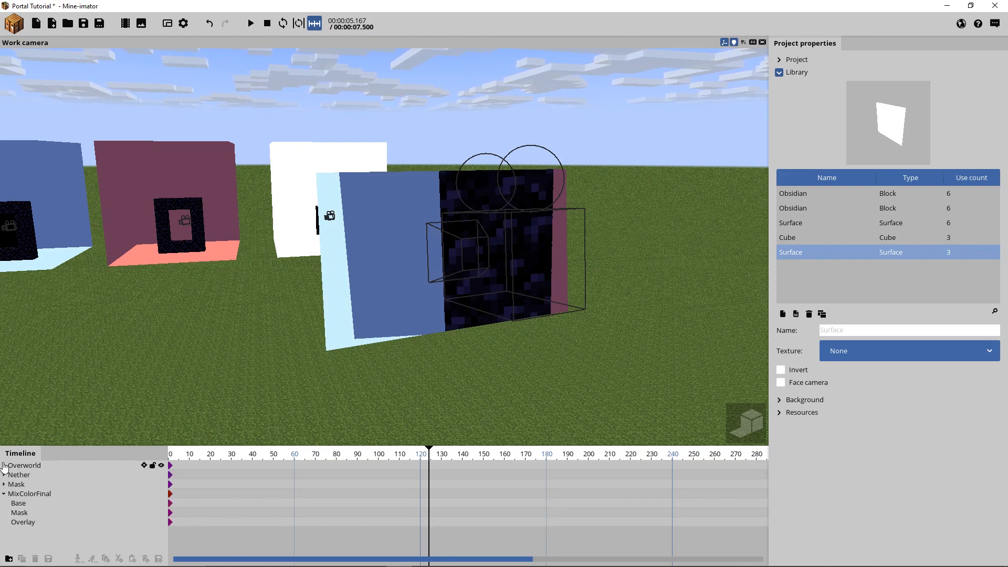
left_click(32, 505)
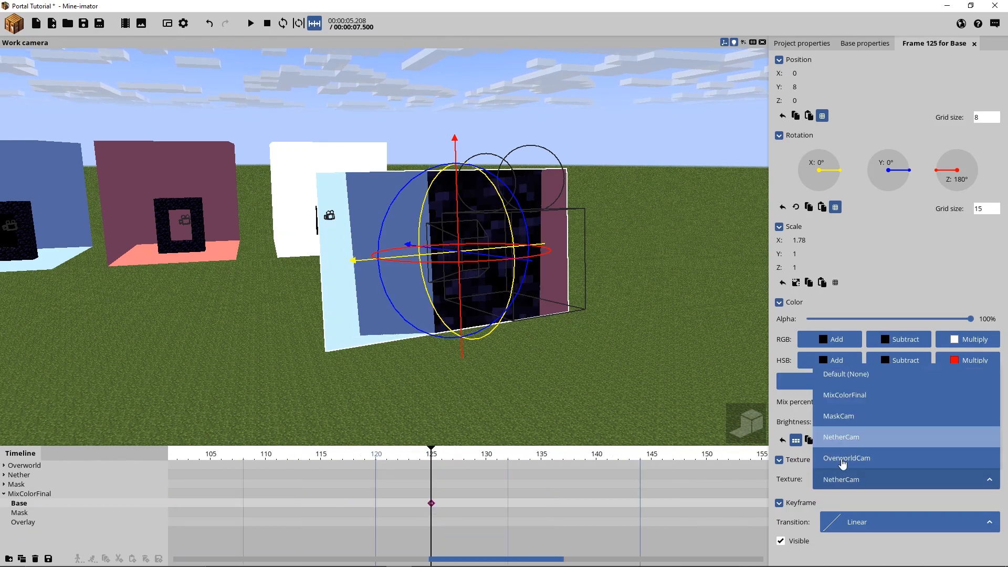
left_click(841, 463)
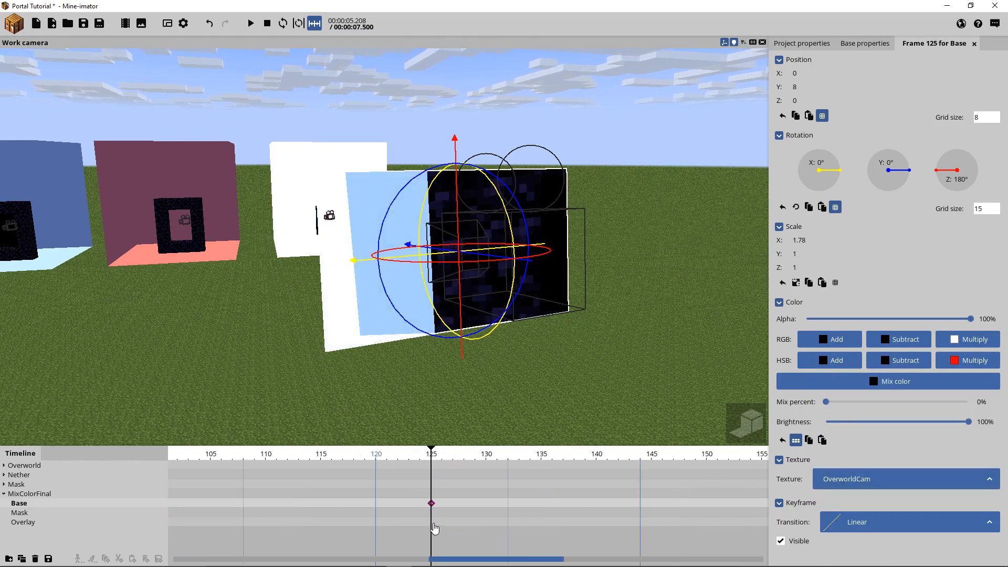
- Set the Overlay surface's texture to NetherCam at frame 125
left_click(432, 524)
left_click(856, 484)
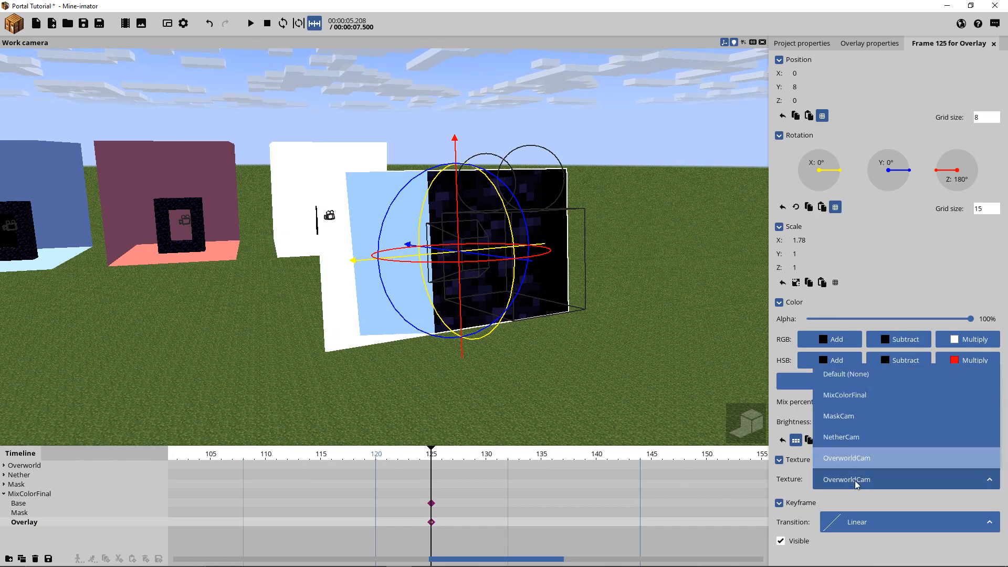
left_click(840, 439)
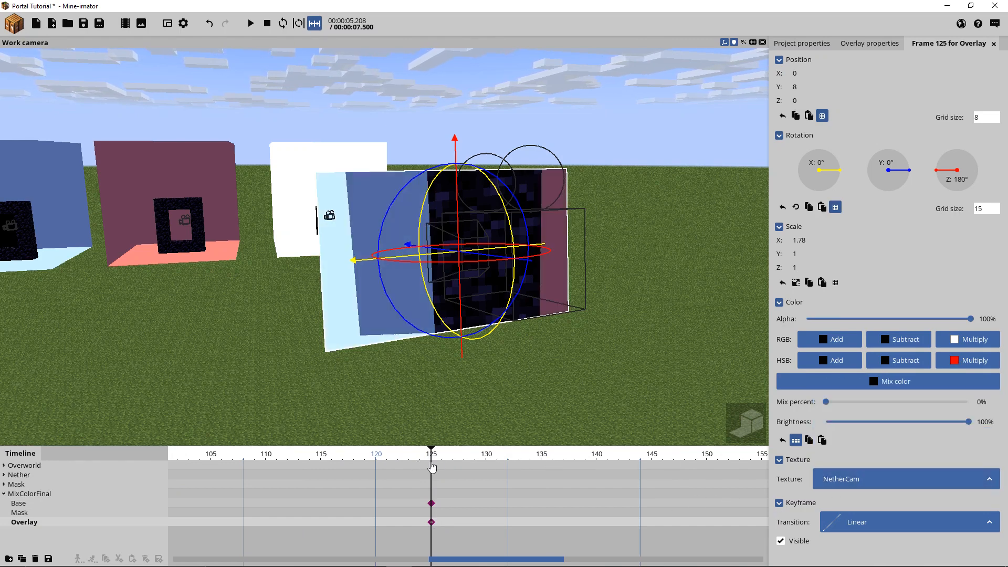
- Examine the portal transition around frame 125 and the layered image back at frame 65
left_click_drag(415, 458, 447, 455)
left_click_drag(382, 463, 207, 492)
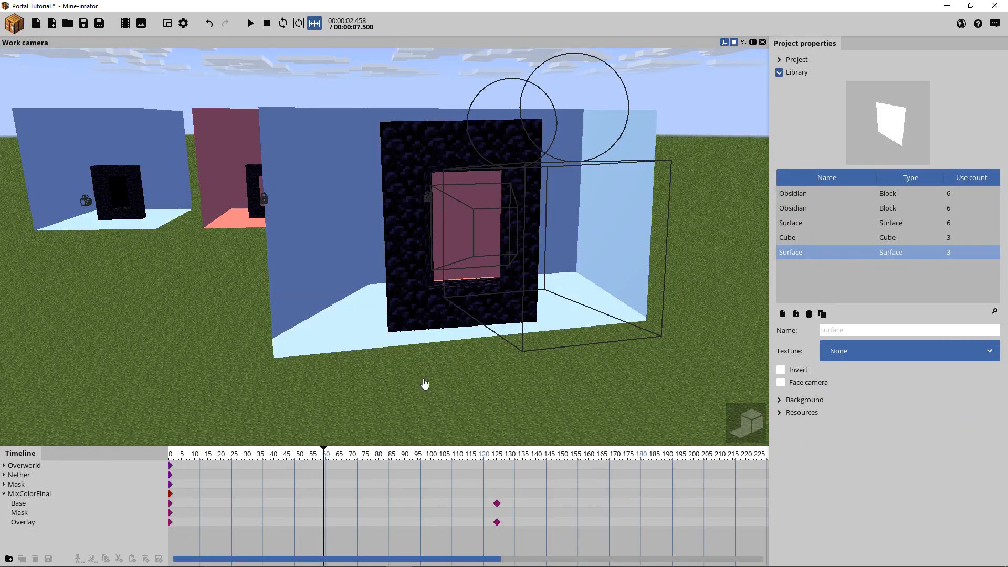
left_click_drag(331, 461, 368, 455)
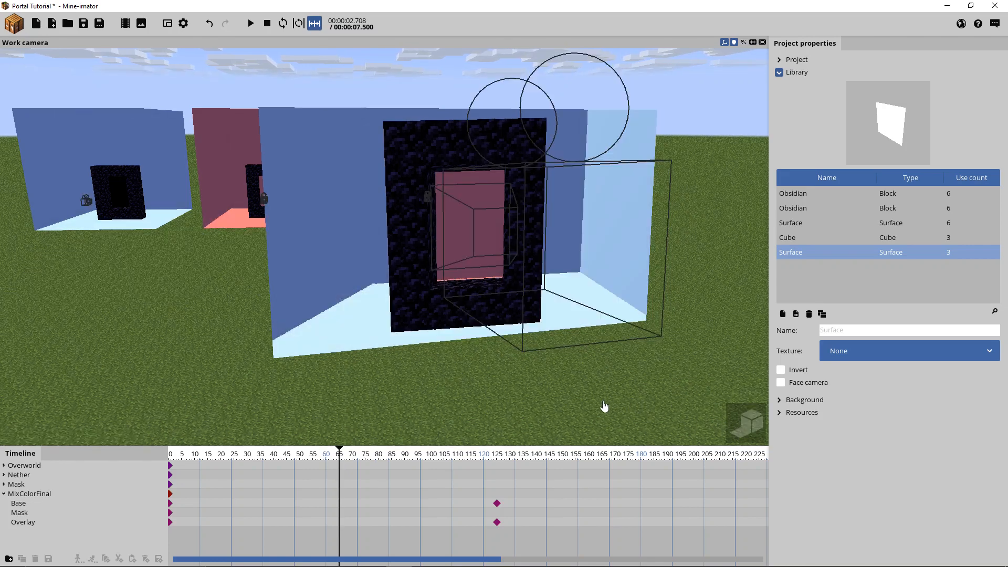
left_click(603, 399)
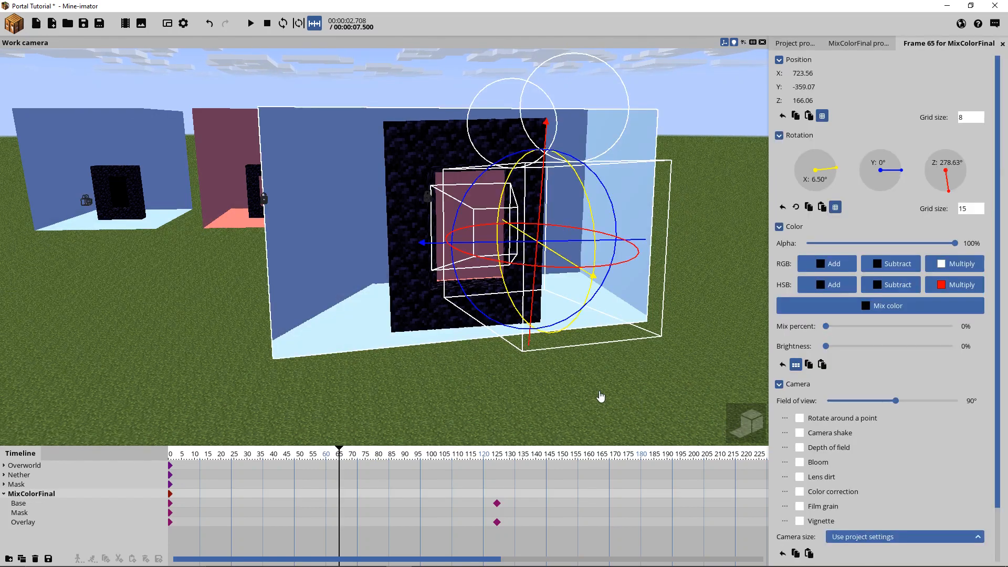
left_click(600, 394)
right_click_drag(610, 387, 626, 372)
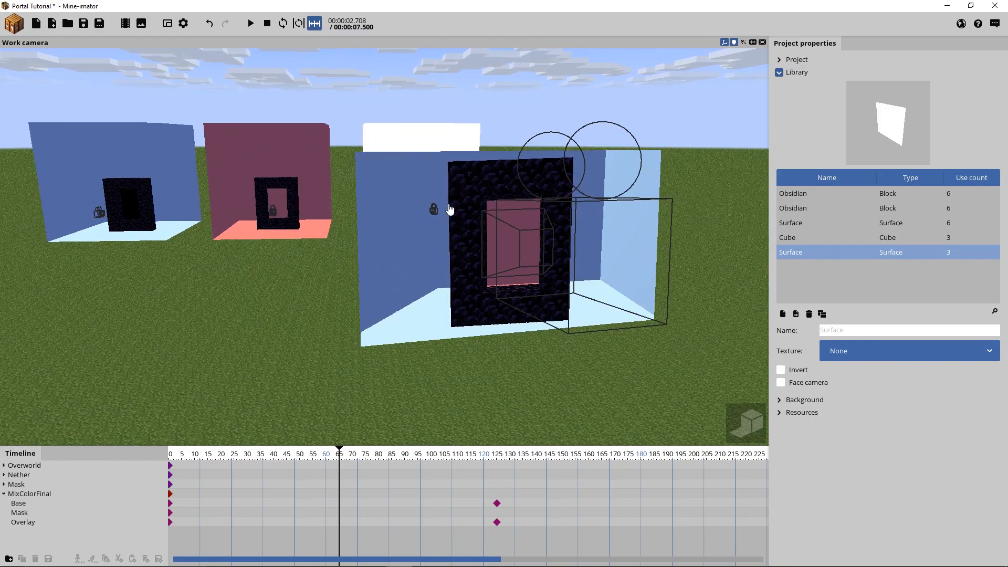
right_click_drag(617, 359, 420, 353)
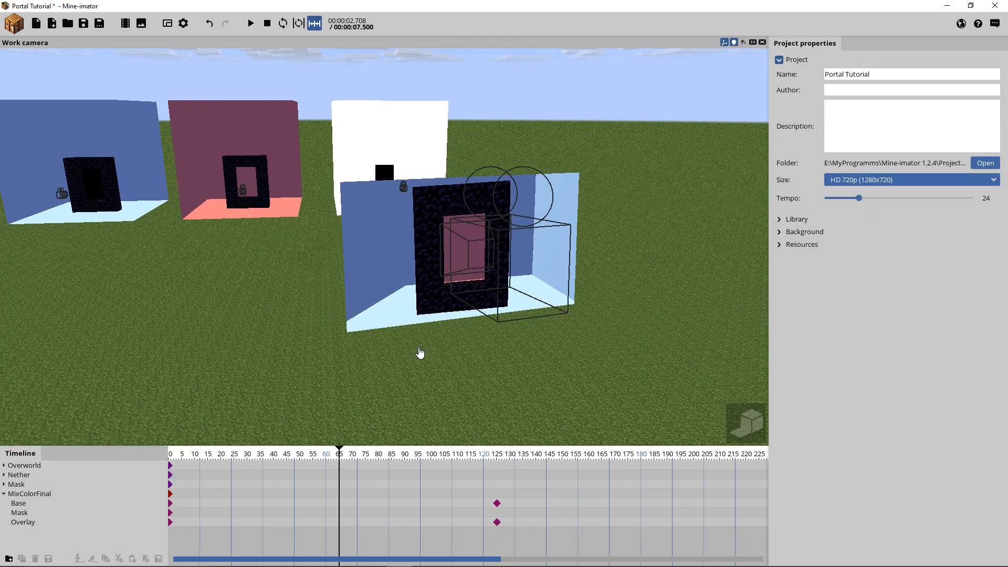
- Compare the MixColorFinal camera's size setting with the project's video size, and collapse MixColorFinal in the timeline
left_click(519, 285)
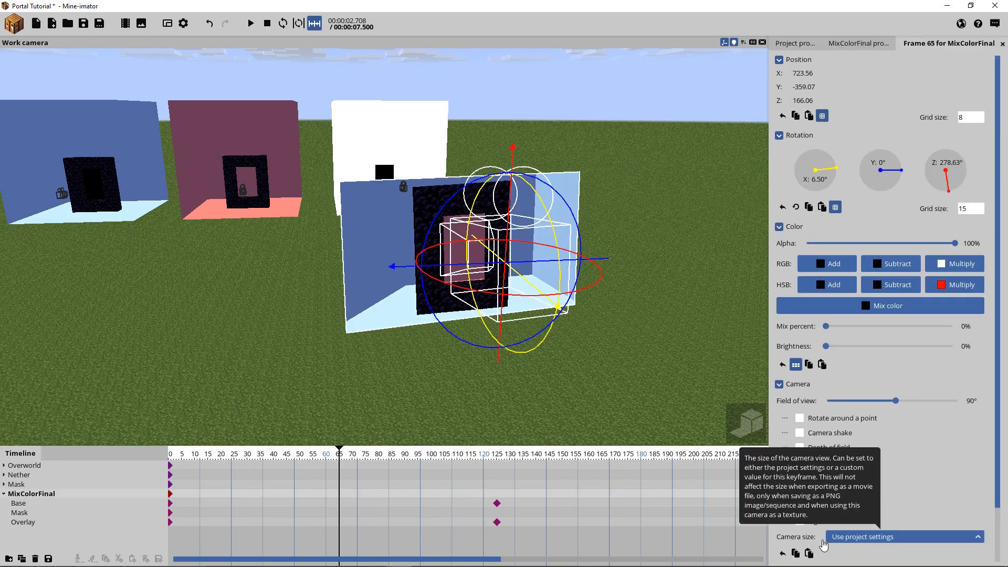
left_click(661, 409)
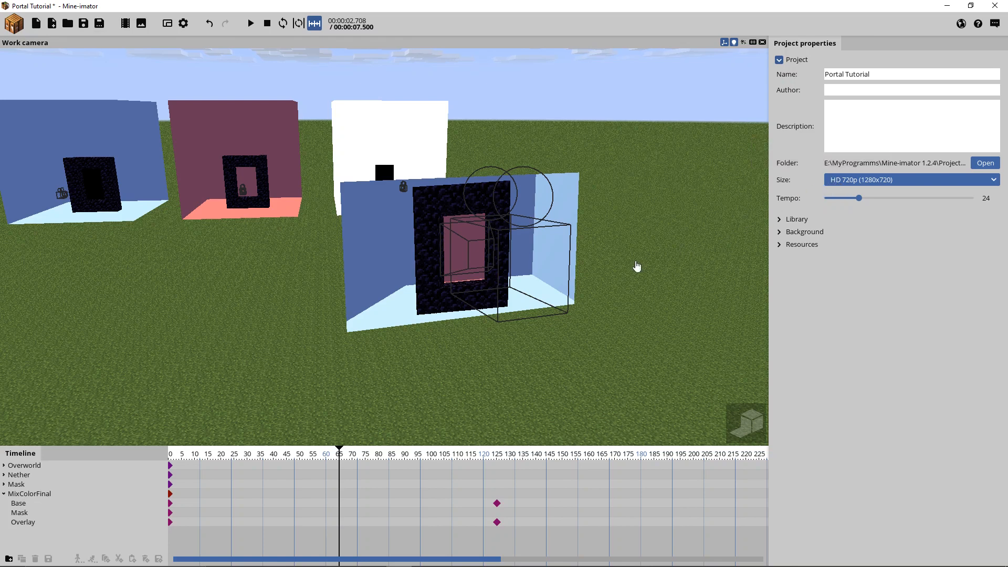
right_click_drag(663, 279, 254, 225)
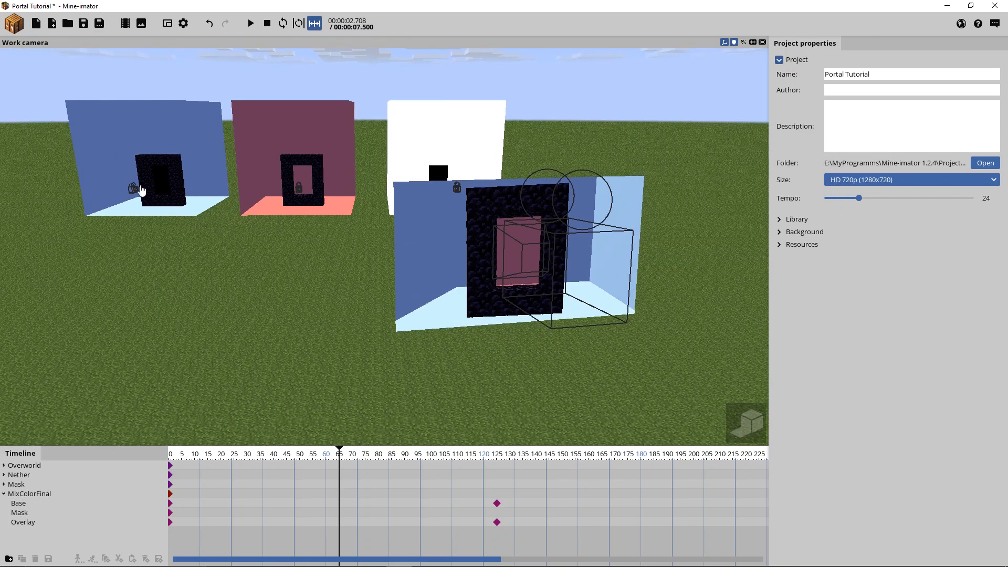
left_click(551, 231)
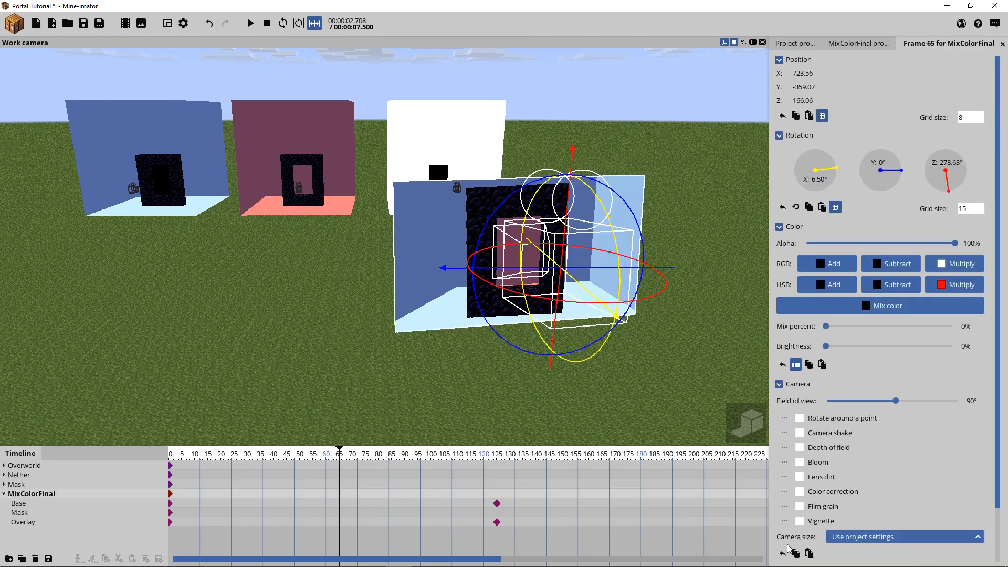
left_click(294, 357)
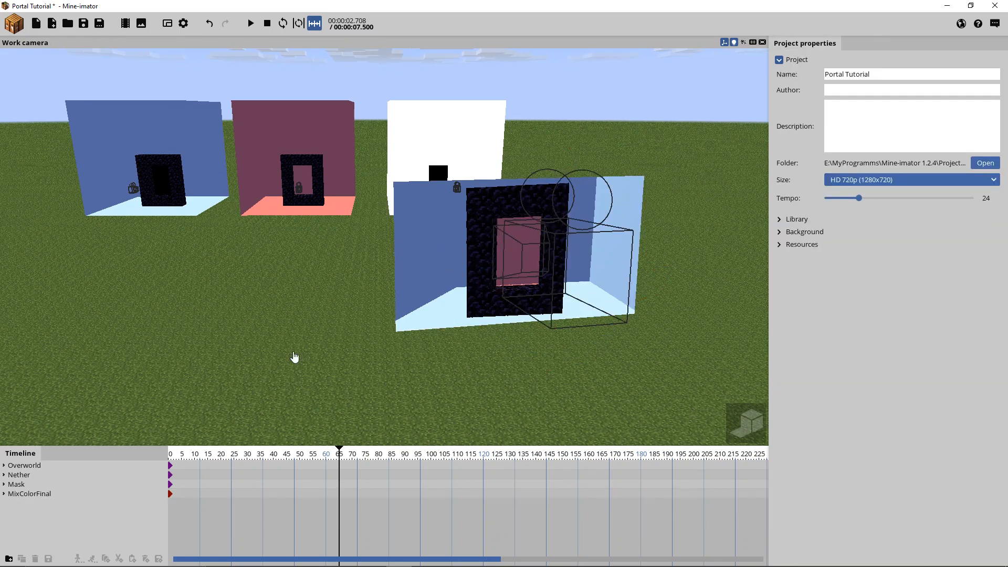
- Expand the Overworld, Nether and Mask folders in the timeline and enlarge the timeline area so all their objects fit
mouse_move(335, 352)
right_mouse_down()
mouse_move(289, 331)
mouse_move(309, 294)
mouse_move(320, 355)
right_mouse_up()
key("w")
key("a")
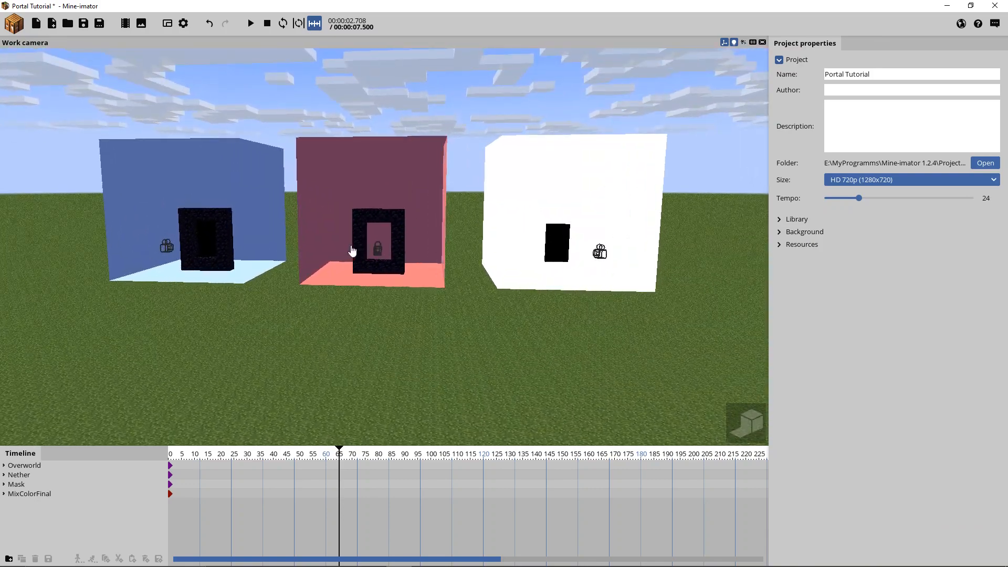
left_click(4, 485)
left_click(3, 475)
left_click(3, 465)
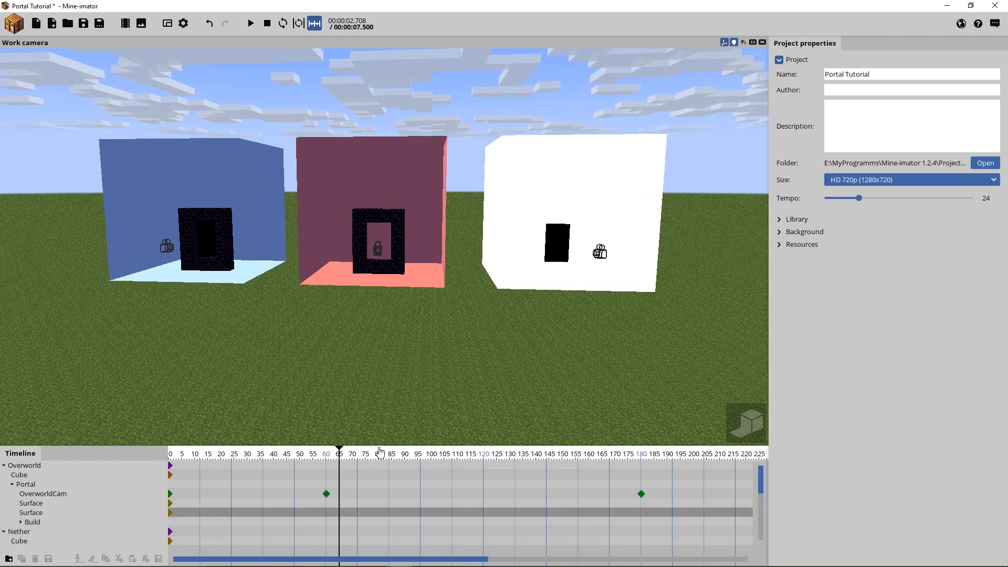
left_click_drag(370, 447, 397, 304)
- Set the field of view to 100° on the frame 180 keyframes of OverworldCam, NetherCam and MaskCam together
left_click(327, 314)
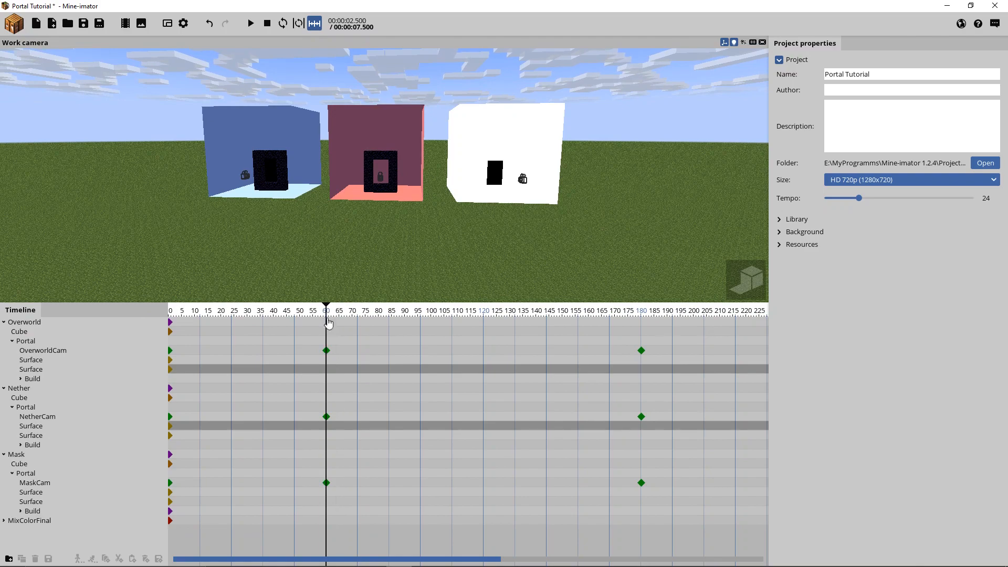
left_click(642, 351)
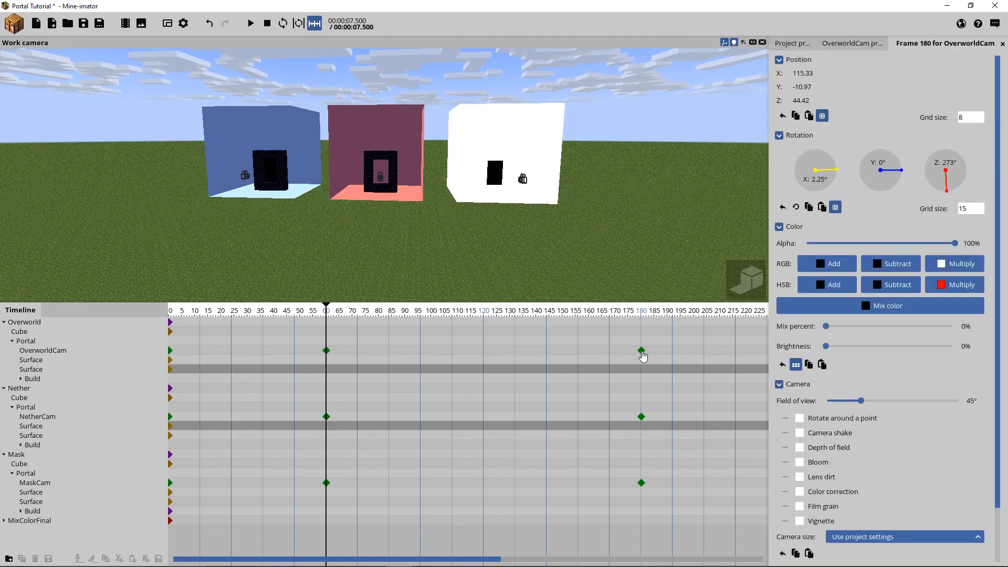
left_click_drag(613, 333, 674, 514)
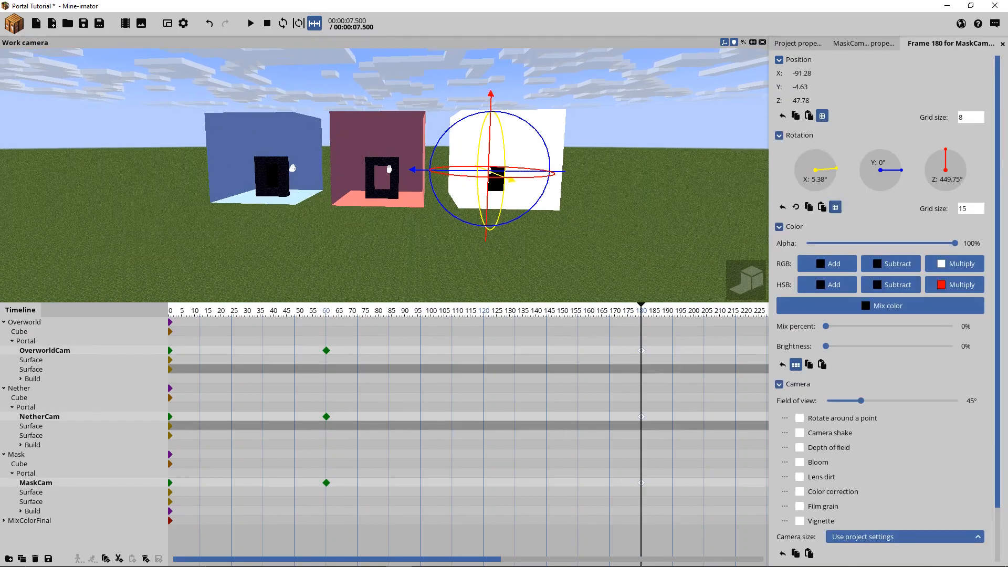
left_click_drag(872, 402, 904, 402)
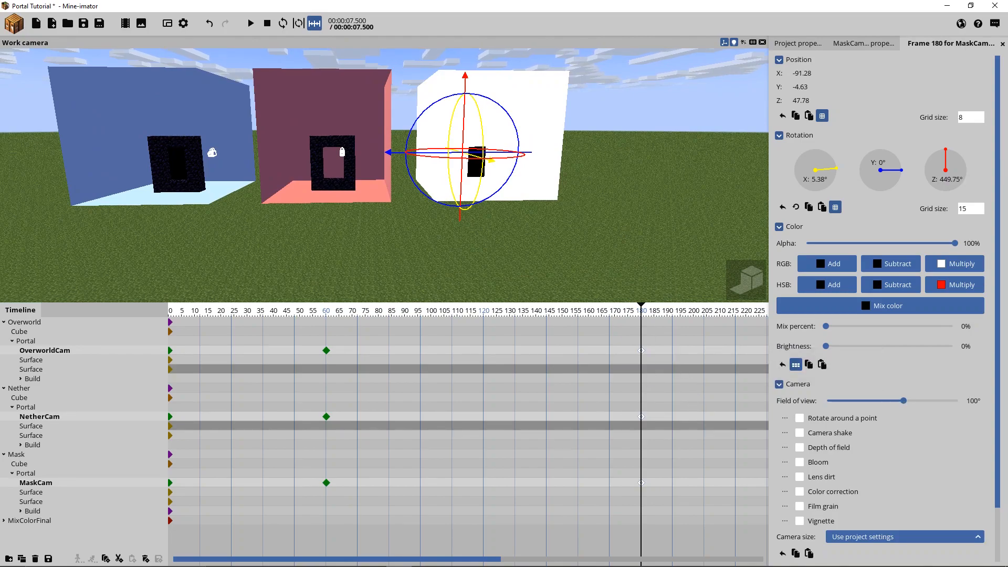
- Examine the layered portal image while going back from frame 180 to frame 155
key("s")
right_click_drag(383, 175, 459, 214)
key("w")
key("d")
left_click(628, 316)
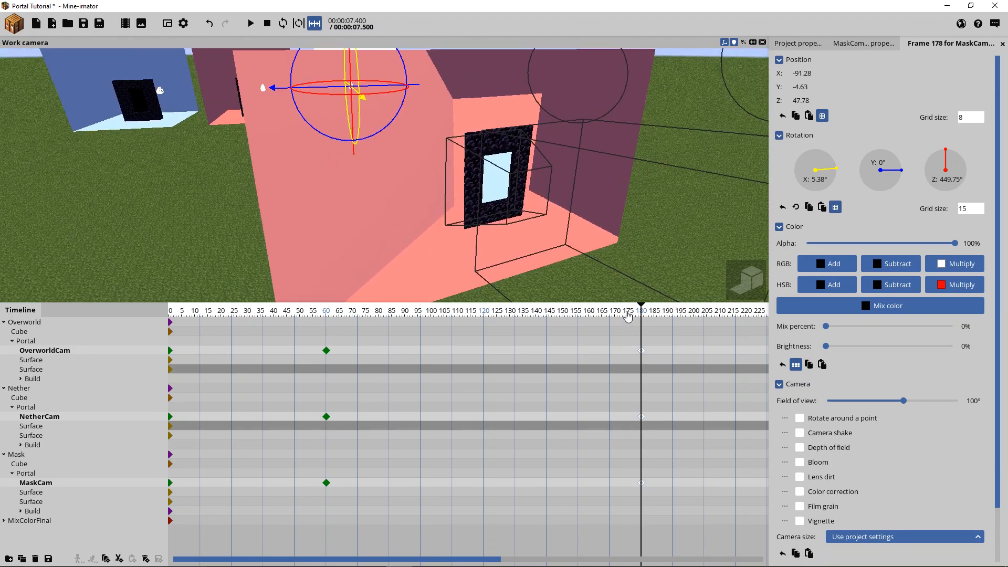
left_click_drag(628, 316, 576, 315)
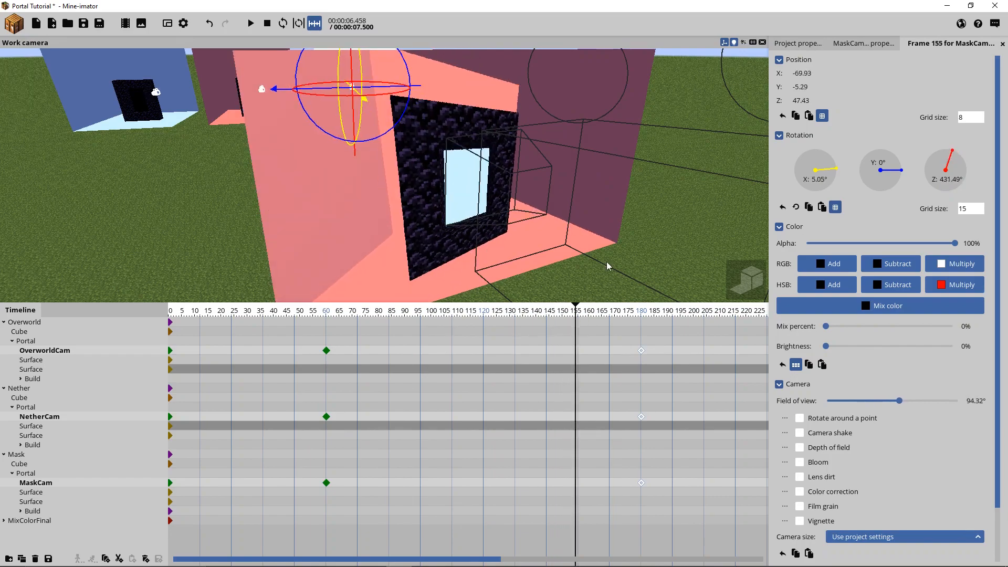
- Inspect OverworldCam and MixColorFinal at frame 180 and compare the three scenes with the layered image
key("s")
right_click_drag(607, 267, 639, 378)
left_click(604, 231)
key("w")
left_click(641, 350)
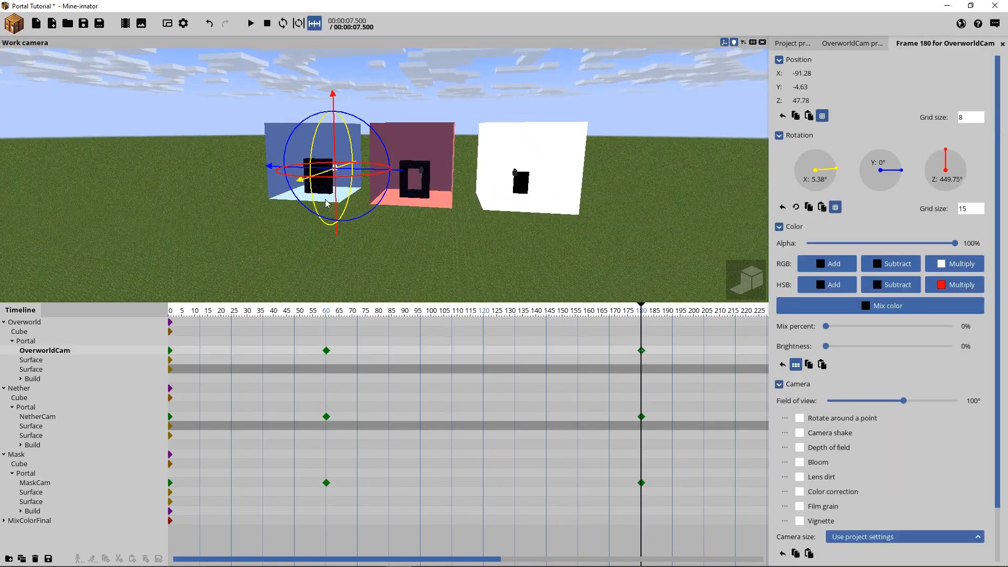
key("w")
mouse_move(529, 218)
right_mouse_down()
mouse_move(524, 207)
mouse_move(530, 218)
right_mouse_up()
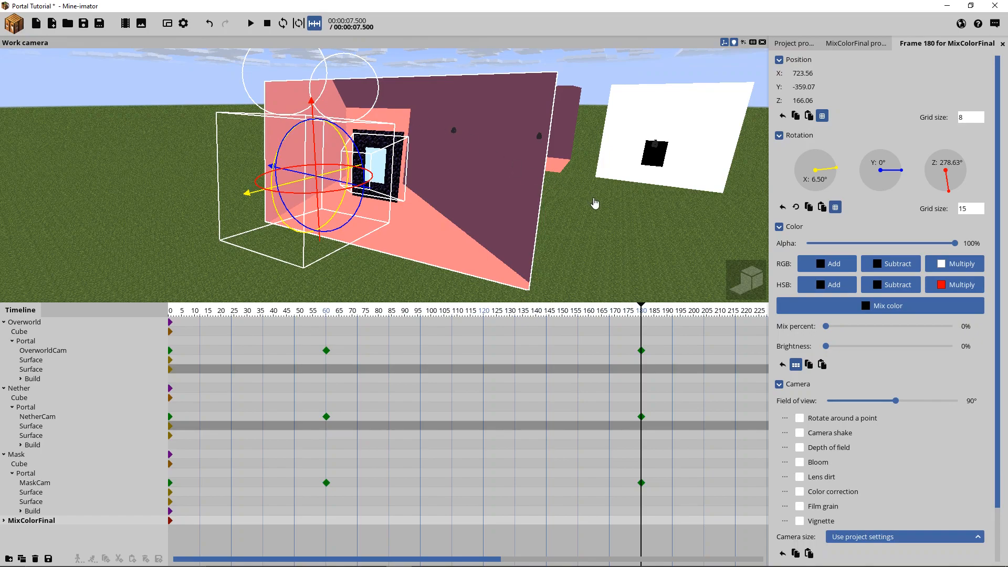
key("d")
right_click_drag(486, 99, 486, 100)
right_click_drag(365, 139, 365, 139)
key("a")
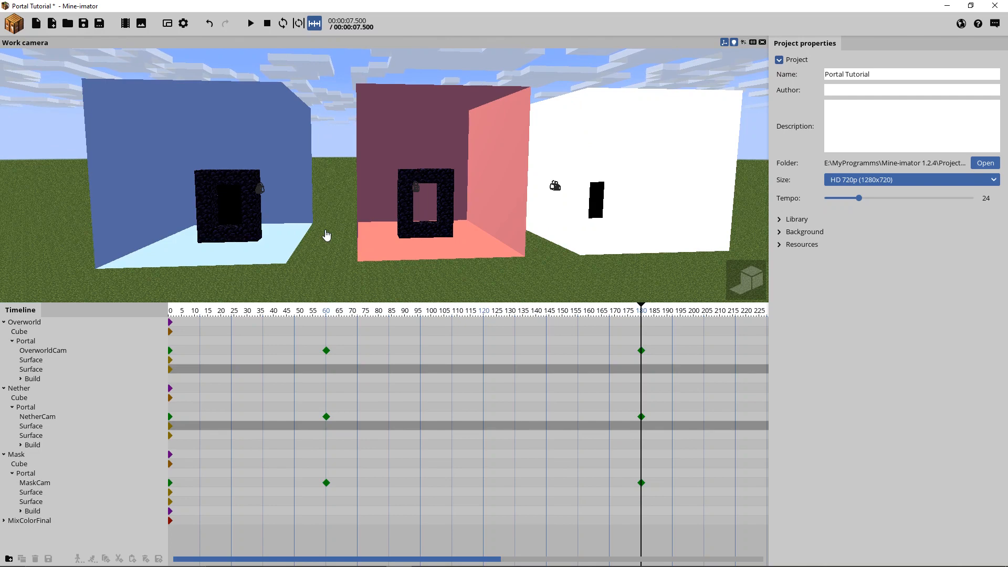
- Create a Steve character and place it in the Overworld folder
left_click(14, 24)
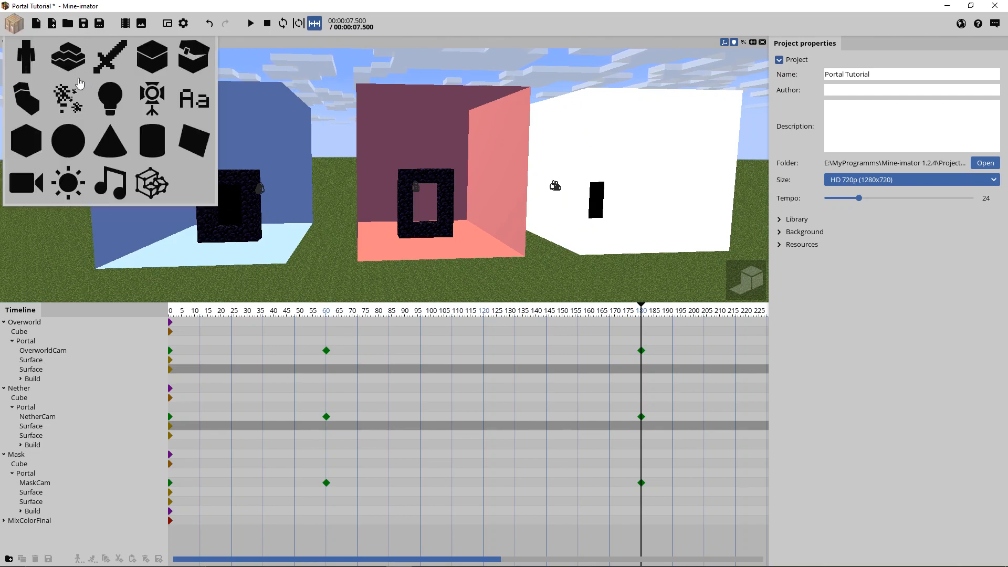
left_click(19, 61)
left_click(309, 332)
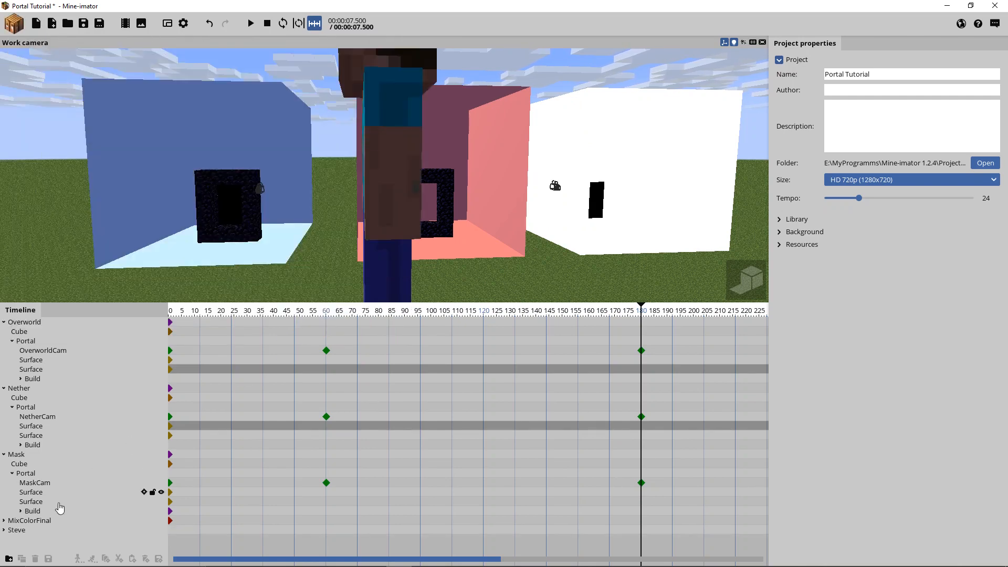
left_click_drag(15, 536, 45, 326)
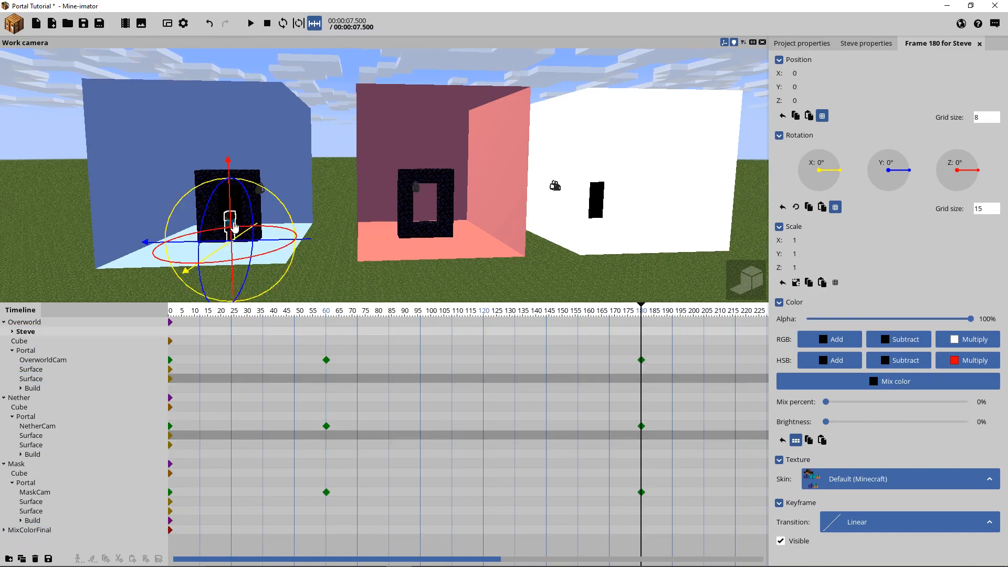
- Nest Steve under Overworld's Portal and give him an X position of 8, keyframed at frame 0
key("w")
right_click_drag(361, 256, 315, 276)
mouse_move(23, 334)
left_mouse_down()
mouse_move(40, 338)
mouse_move(36, 347)
left_mouse_up()
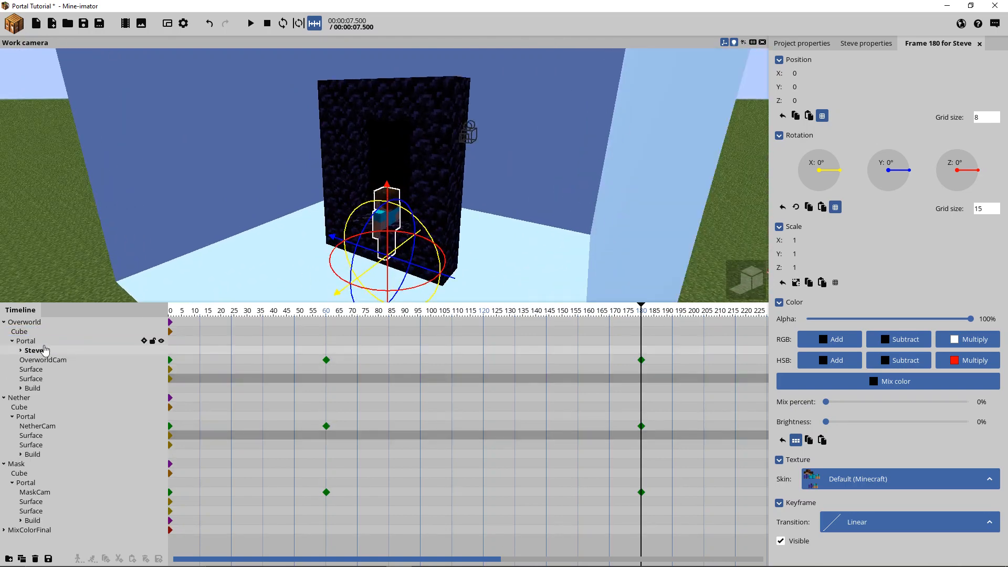
left_click_drag(376, 277, 351, 284)
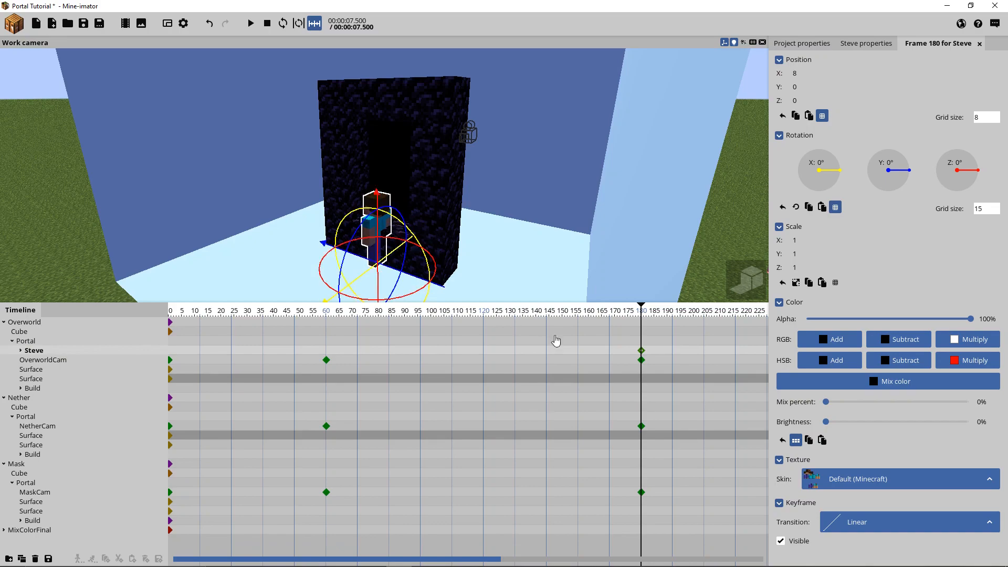
left_click_drag(641, 350, 149, 335)
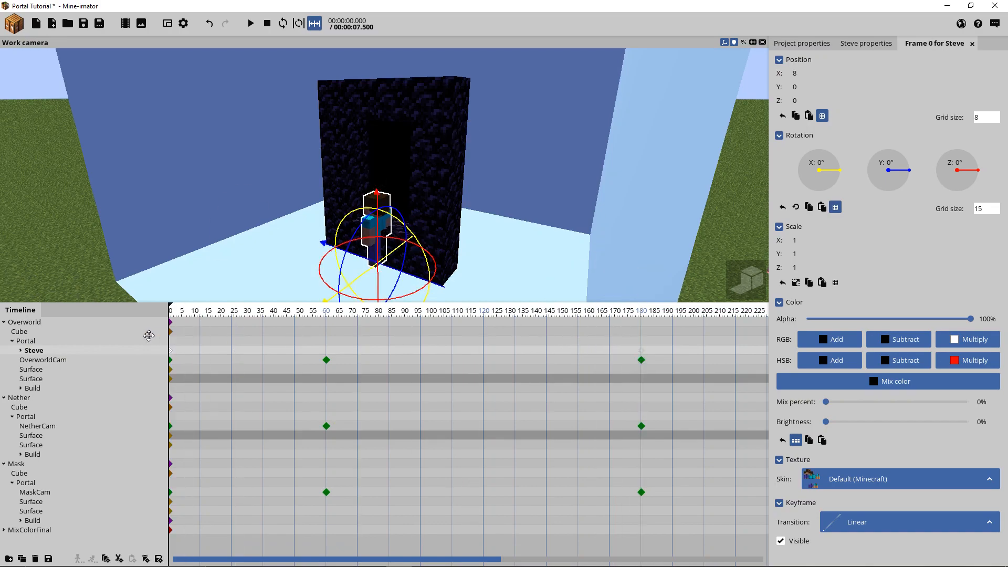
- Examine how Steve appears in the layered portal image from frame 0 to frame 47
right_click_drag(534, 204, 544, 256)
key("s")
key("s")
left_click(545, 257)
key("w")
key("a")
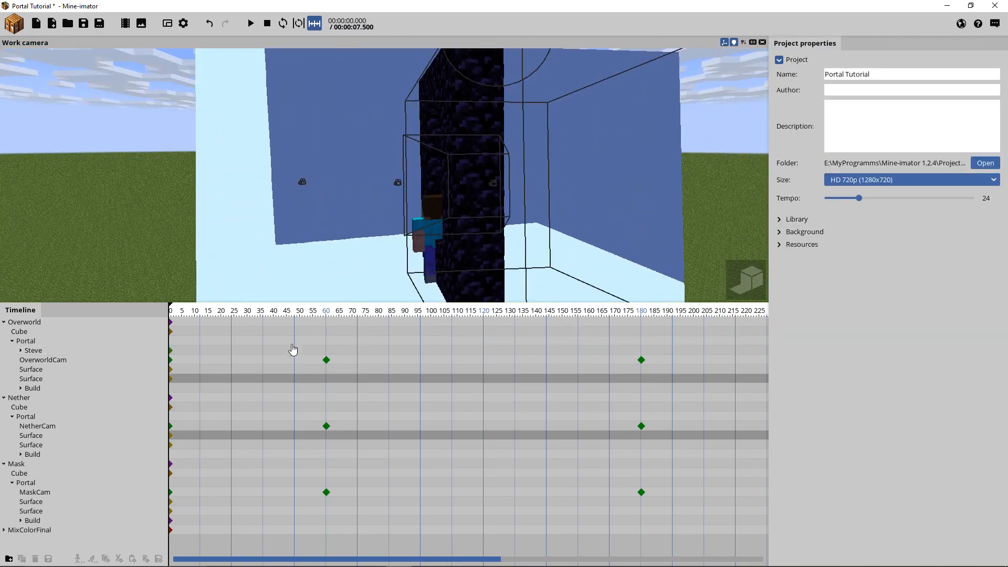
left_click_drag(256, 319, 292, 321)
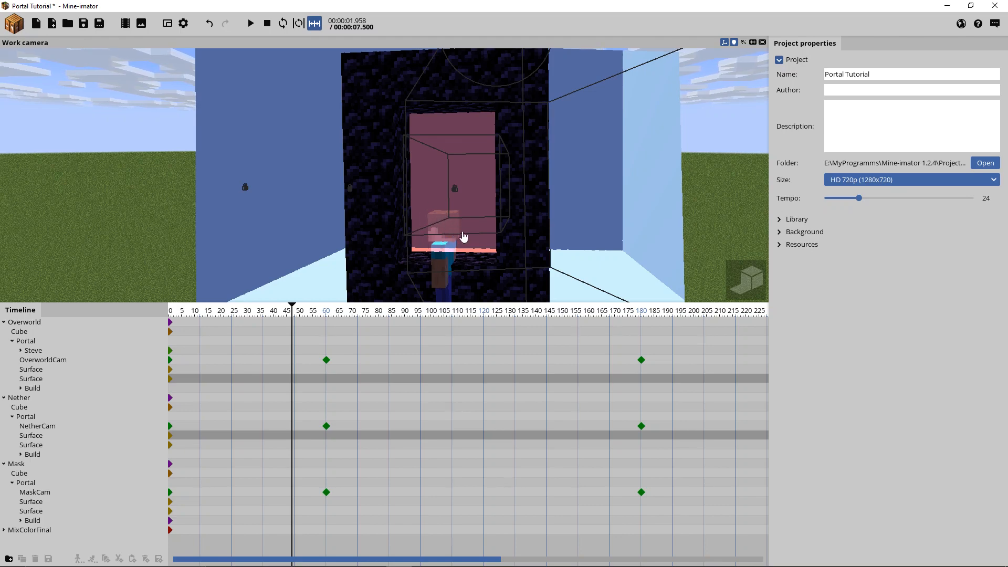
- Duplicate Overworld's Steve and nest the copy under Mask's Portal
right_click_drag(516, 217, 409, 217)
key("w")
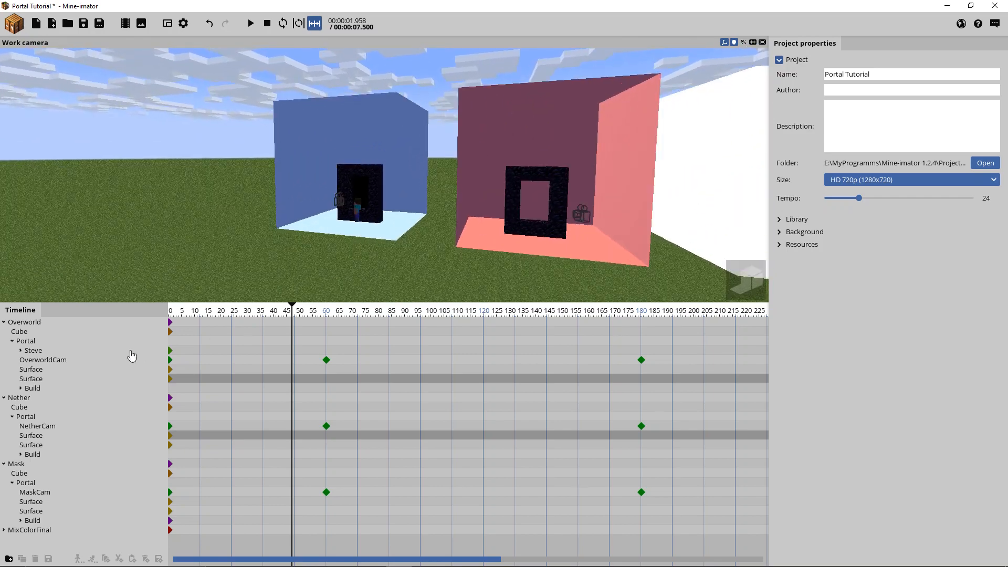
left_click(38, 352)
left_click_drag(39, 354, 43, 482)
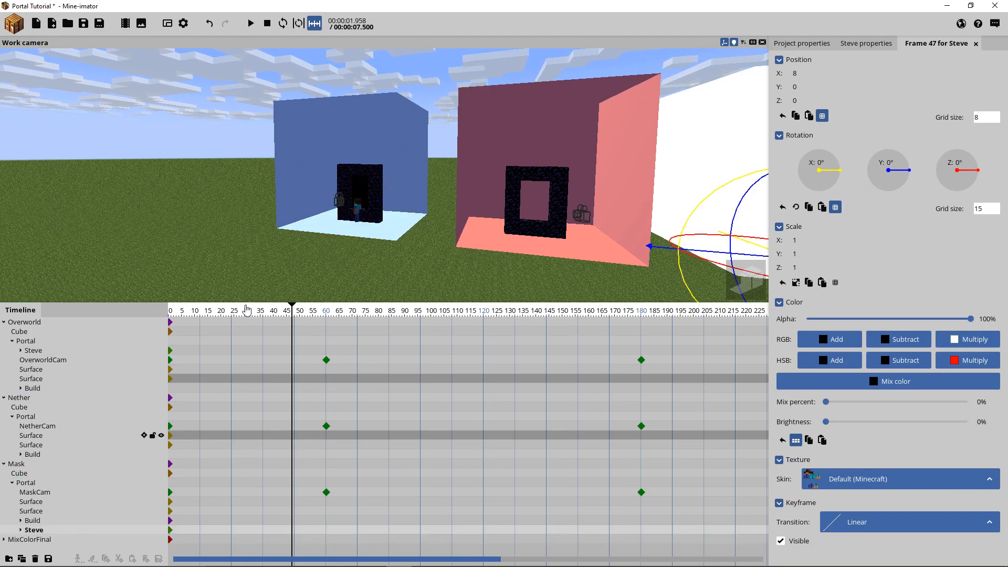
- Turn Mask's Steve solid white at frame 0 with brightness and mix percent at 100% and mix color FFFFFF
right_click_drag(470, 179, 545, 189)
key("w")
key("s")
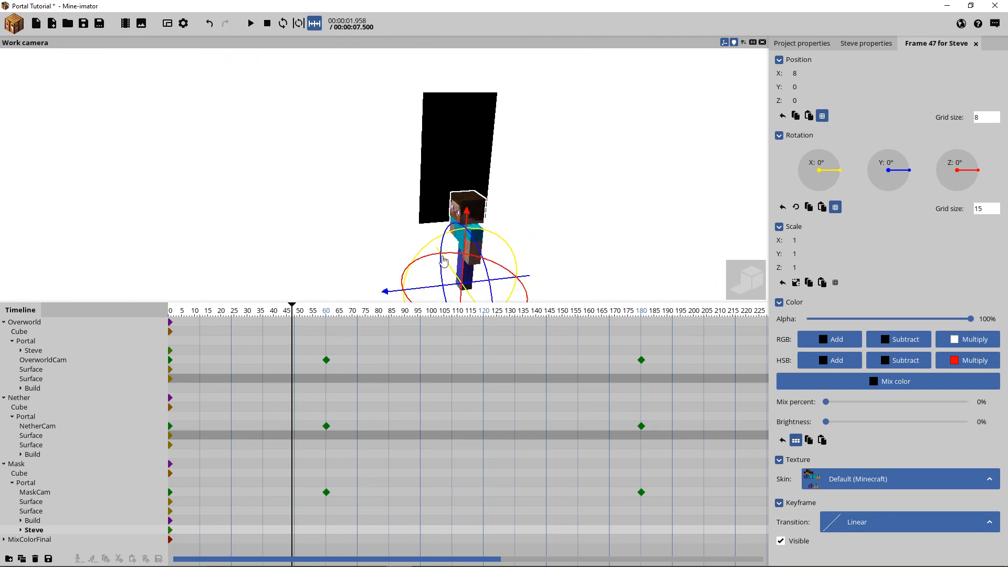
left_click_drag(222, 313, 123, 305)
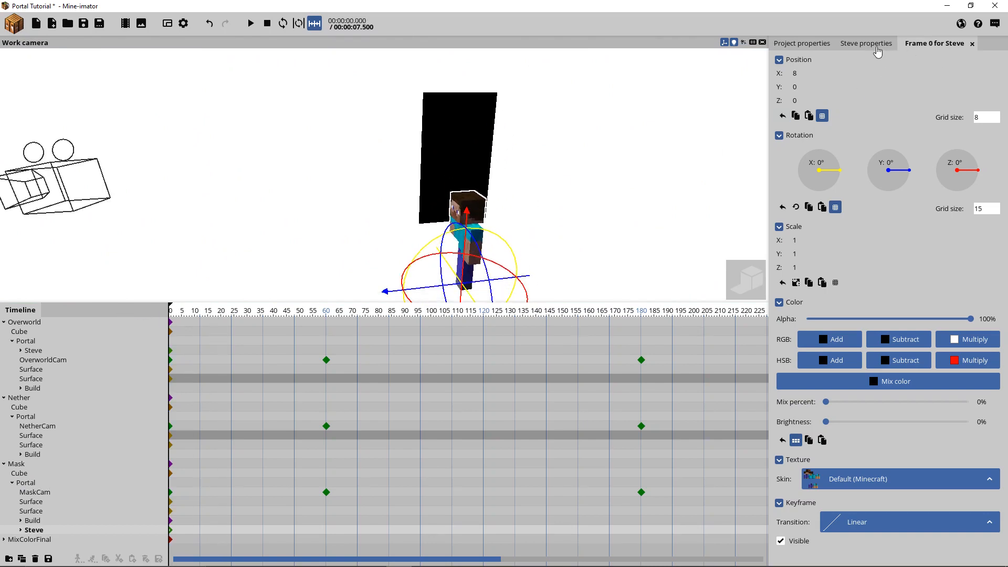
left_click_drag(825, 422, 970, 421)
left_click_drag(826, 402, 970, 402)
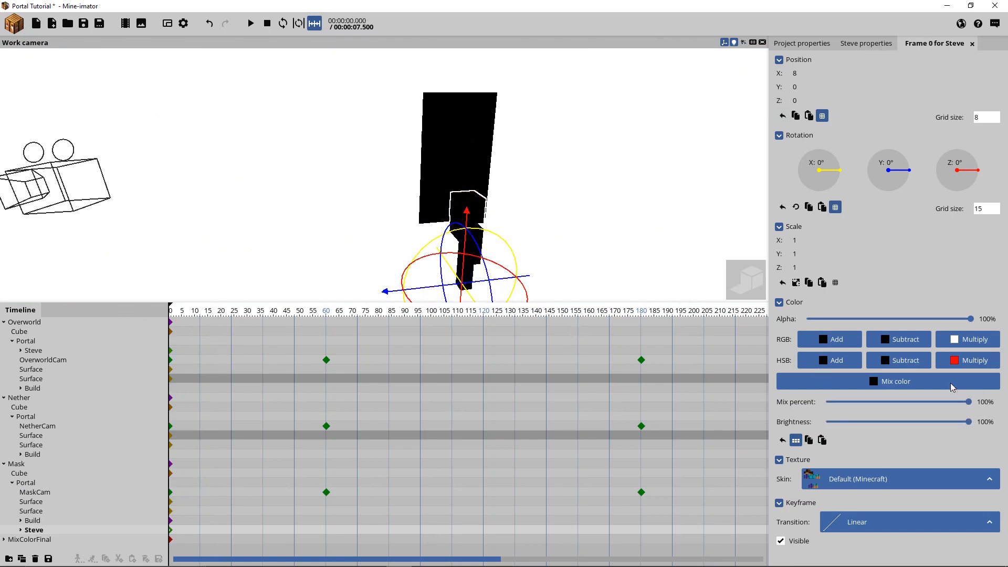
left_click(953, 387)
left_click(404, 227)
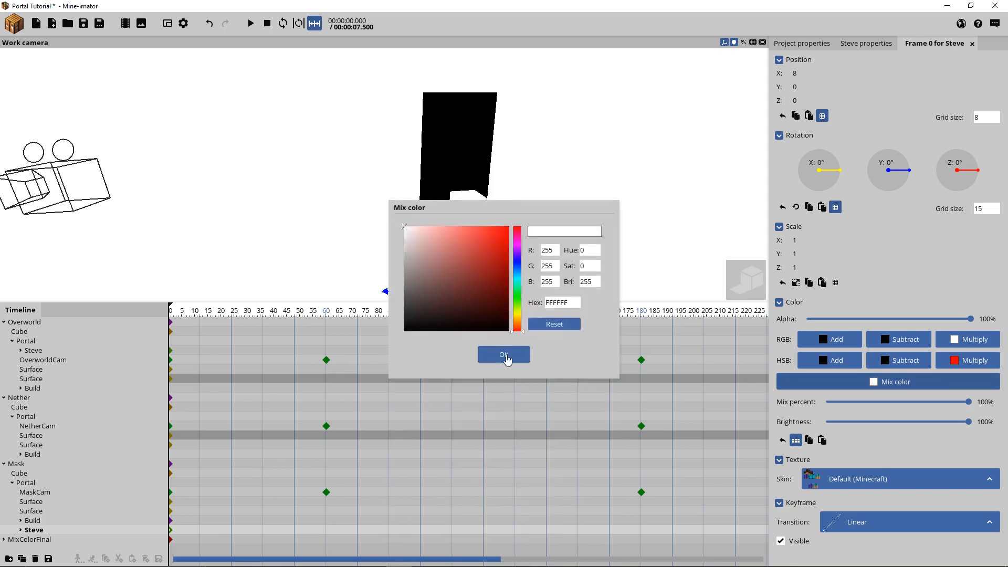
left_click(503, 355)
- Examine the white Steve in the Mask scene and his appearance in the layered portal image up to frame 141
key("s")
right_click_drag(509, 193, 544, 202)
left_click(634, 247)
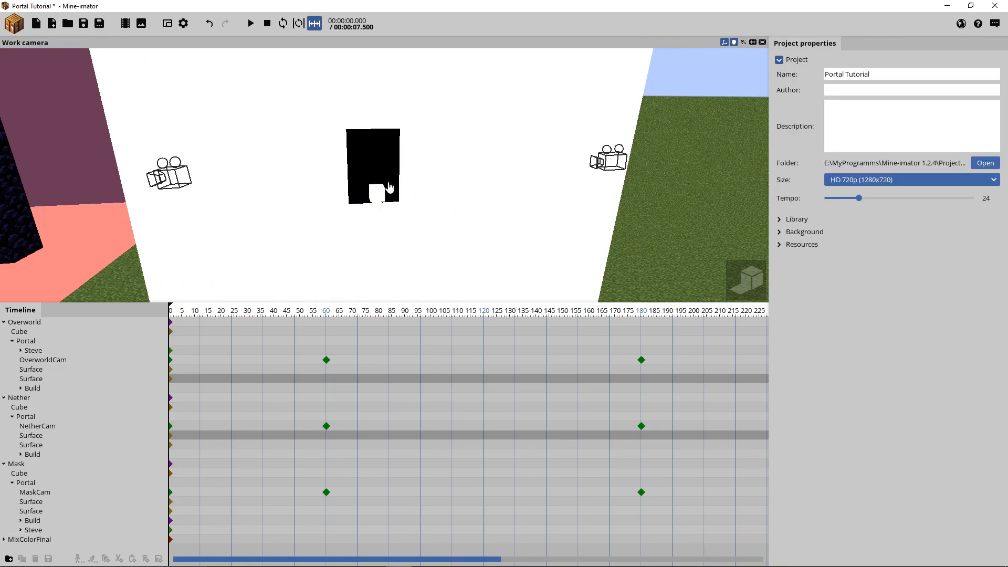
mouse_move(480, 214)
right_mouse_down()
mouse_move(394, 215)
mouse_move(477, 222)
right_mouse_up()
key("s")
key("w")
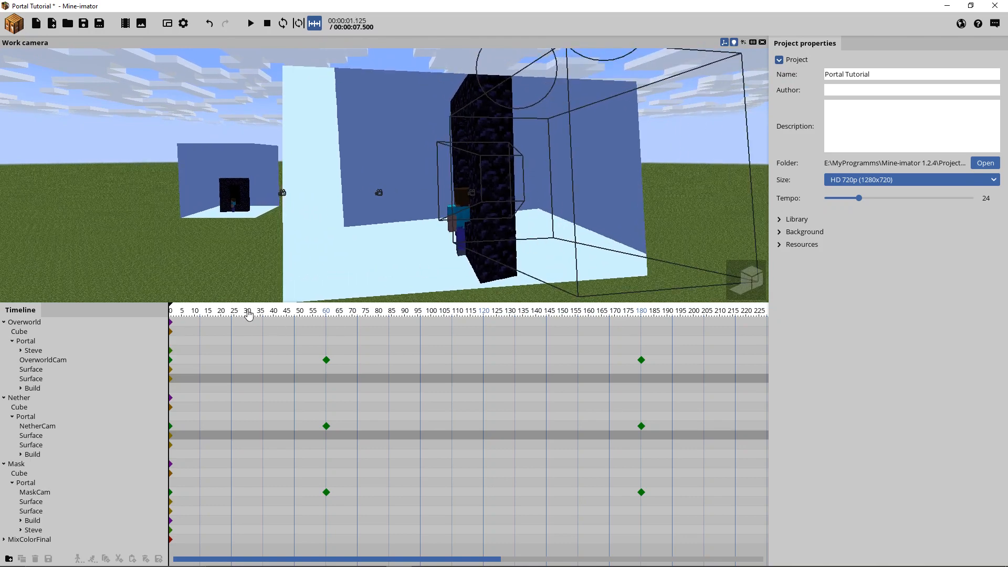
left_click(275, 310)
left_click_drag(294, 314, 538, 303)
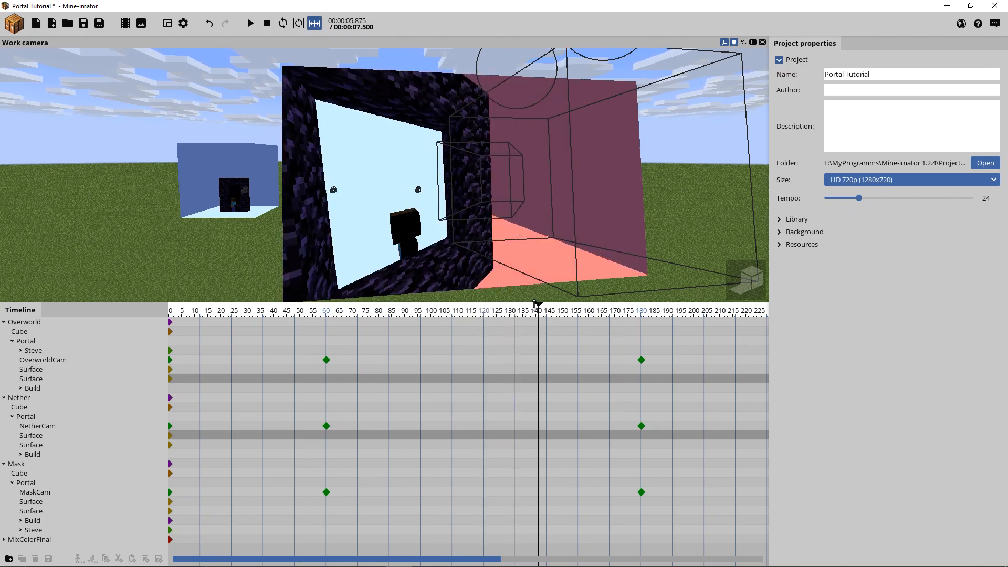
- Duplicate Overworld's Steve, nest the copy under Nether's Portal and check the layered image just before frame 141
left_click(38, 353)
left_click_drag(37, 358, 46, 422)
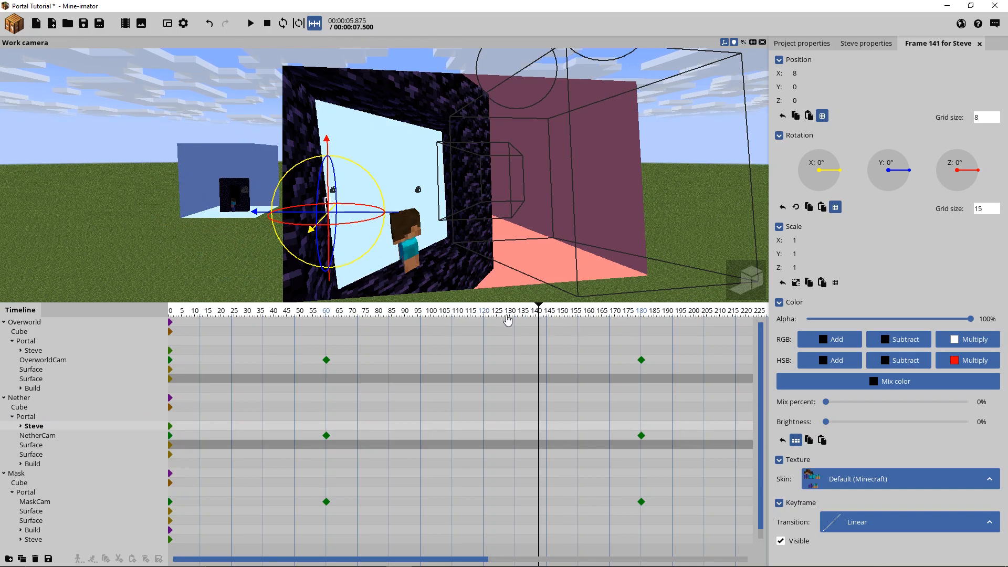
mouse_move(506, 322)
left_mouse_down()
mouse_move(411, 337)
mouse_move(551, 323)
mouse_move(506, 331)
left_mouse_up()
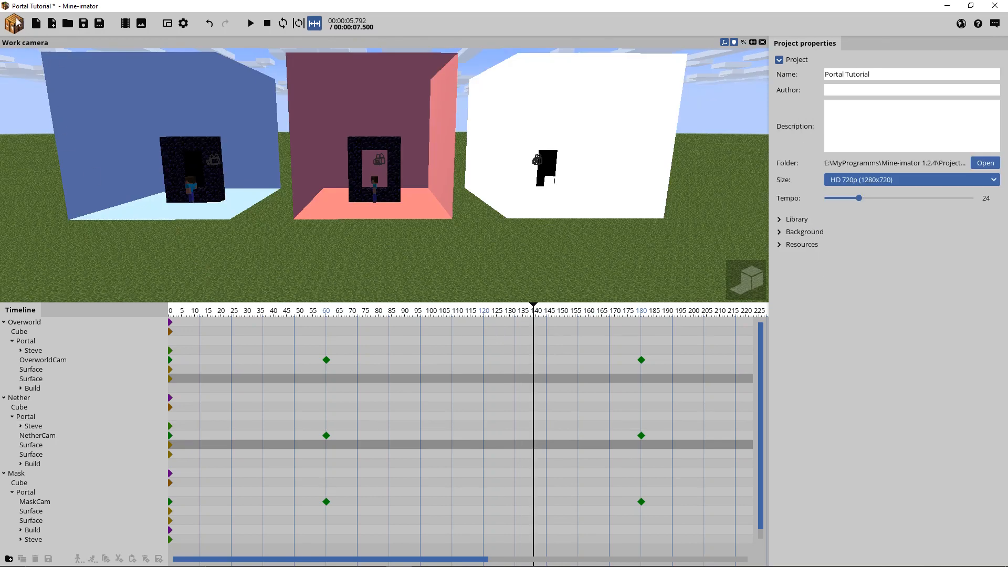
- Create a Nether Portal block, finding it in the block list with the filter "net"
left_click(15, 23)
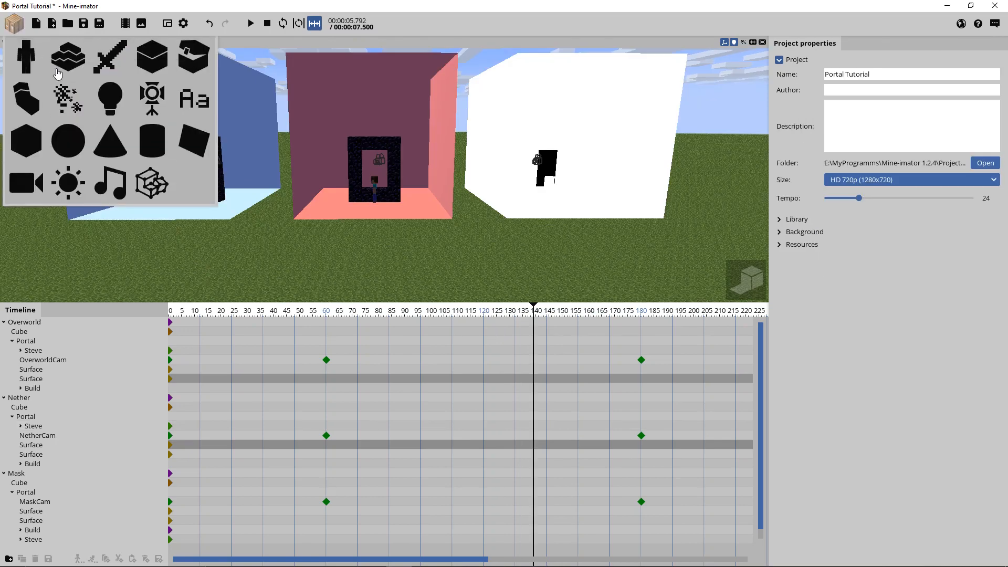
left_click(153, 57)
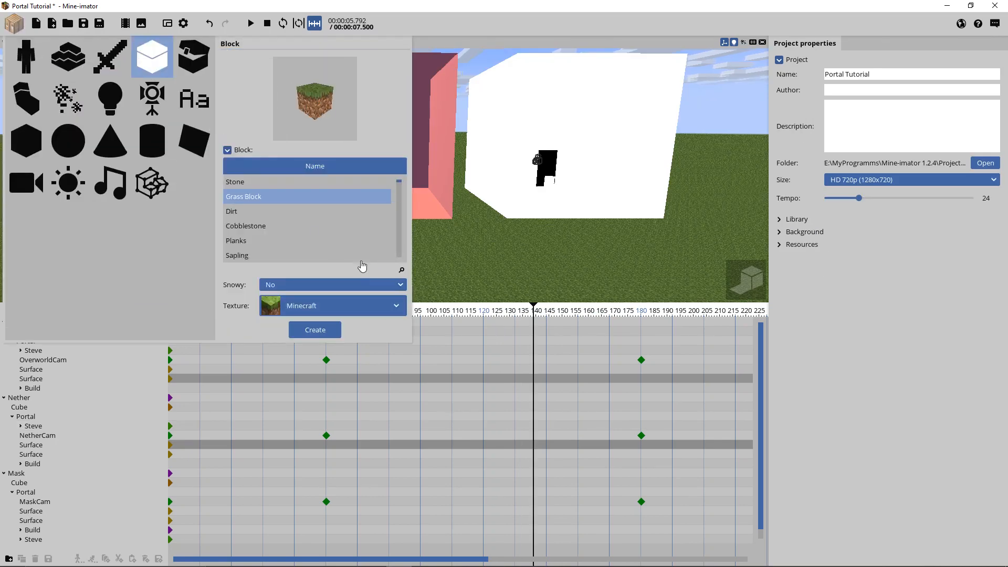
left_click(402, 270)
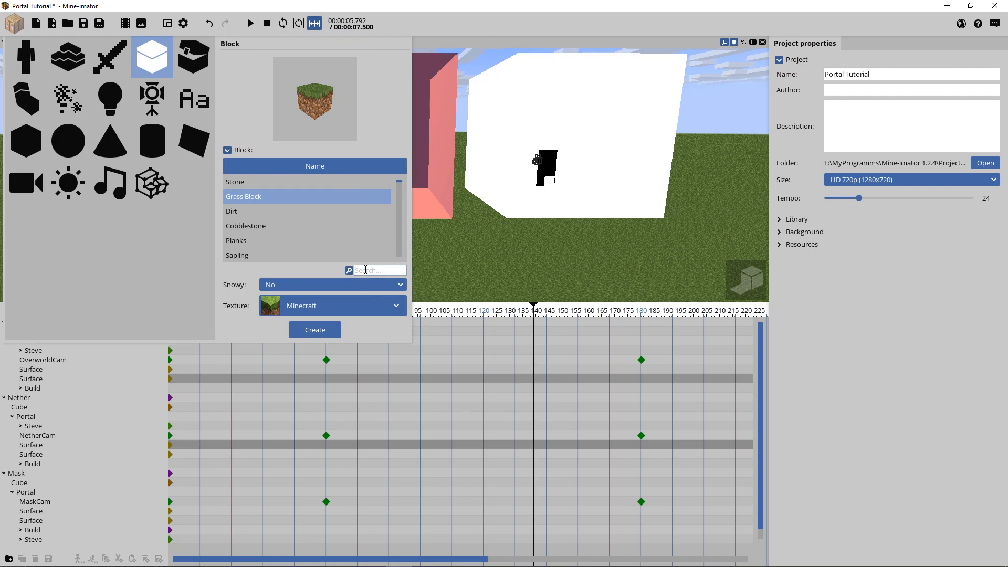
type("netz")
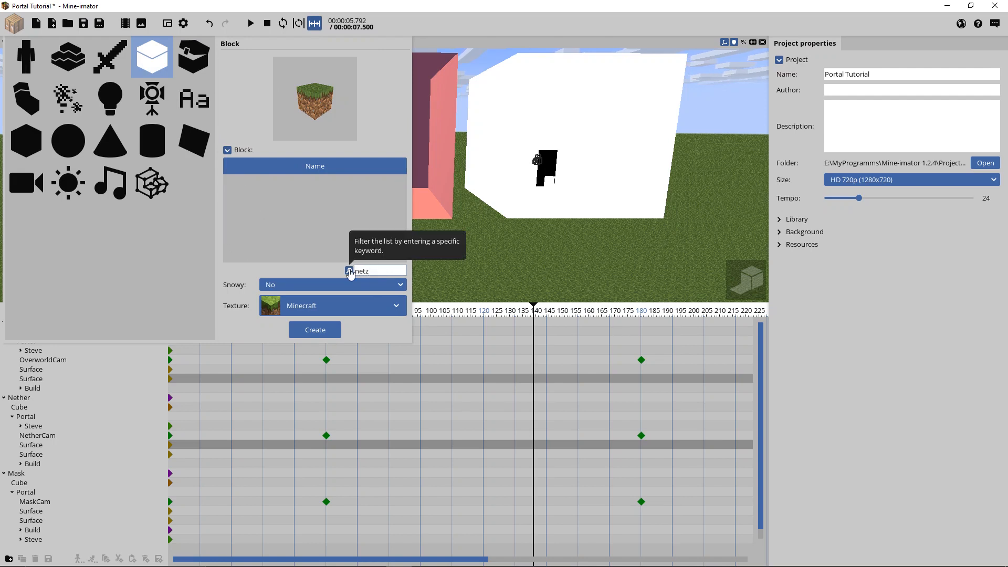
key("BackSpace")
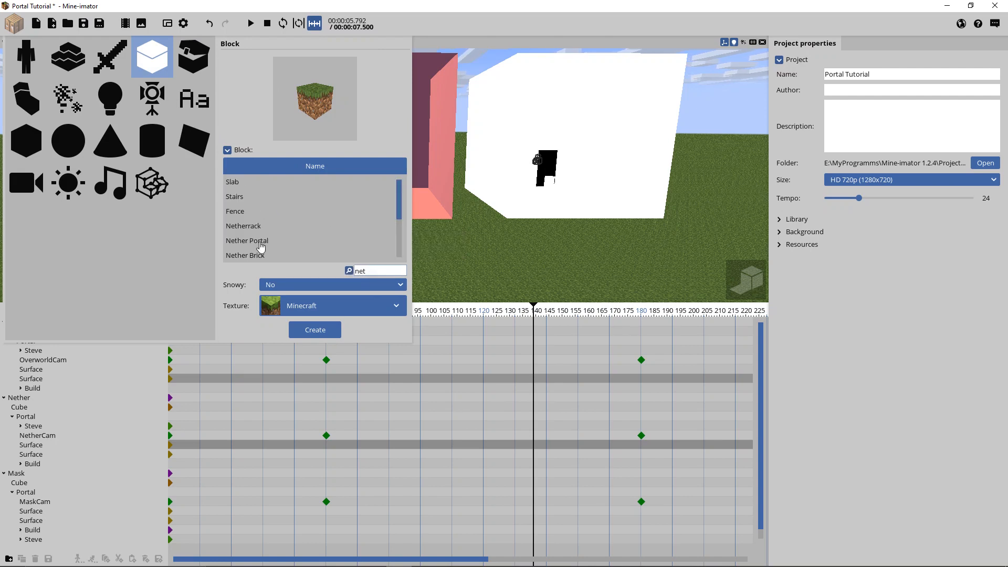
left_click(269, 241)
left_click(314, 331)
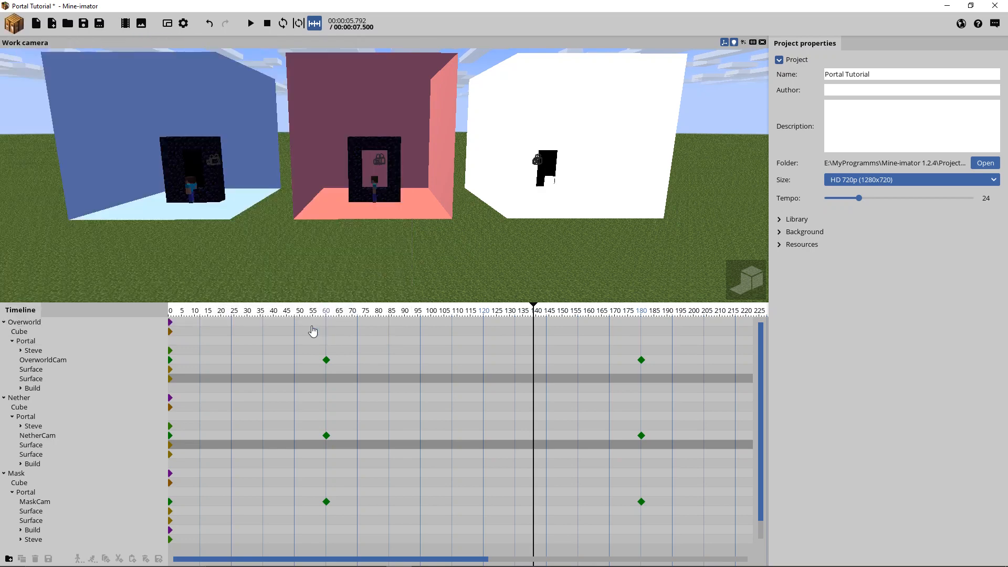
- Collapse the scene folders and make the Nether Portal block repeat with X 1, Y 2 and Z 3
left_click(4, 331)
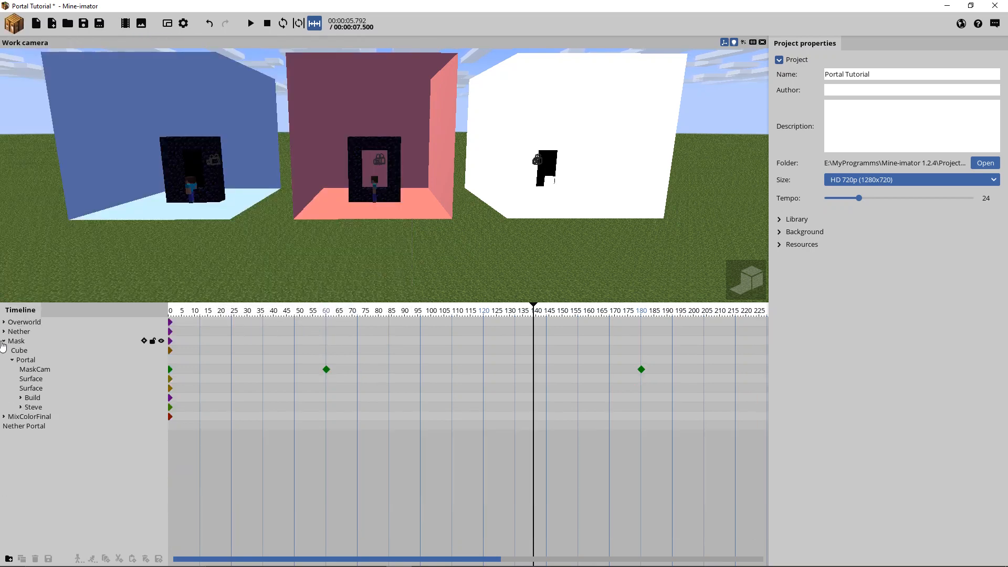
left_click(4, 341)
left_click(24, 360)
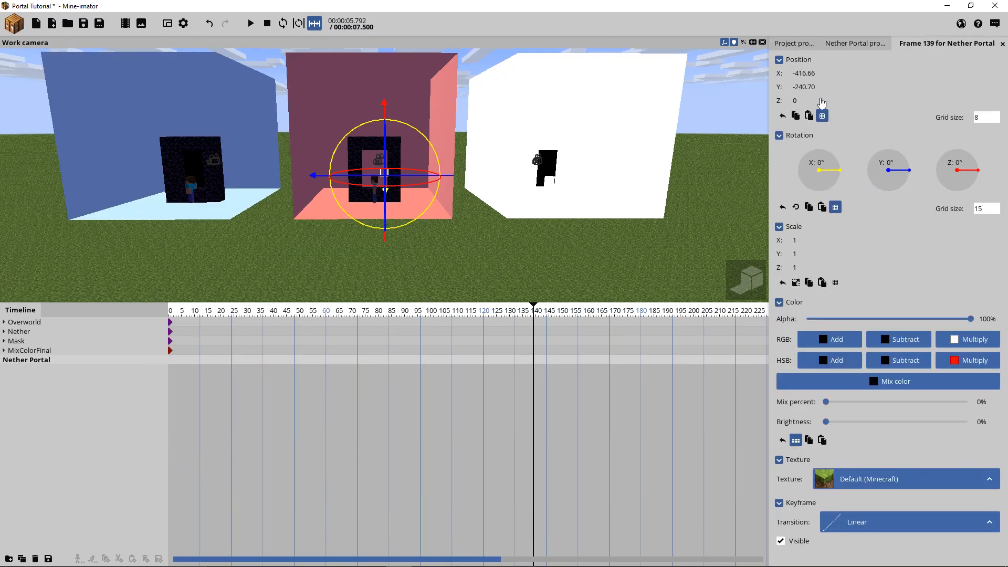
left_click(791, 43)
left_click(797, 222)
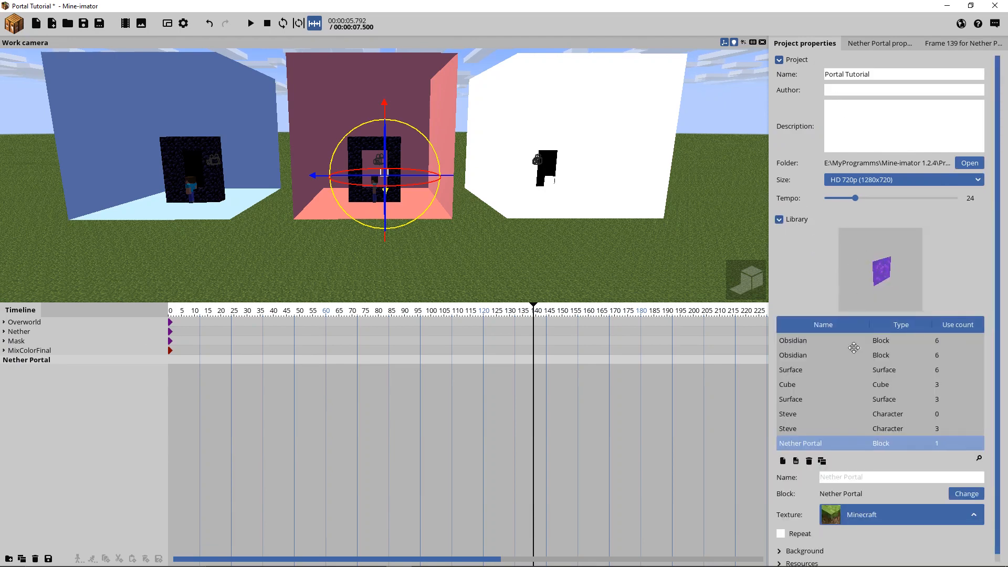
left_click(804, 530)
left_click_drag(999, 378, 985, 467)
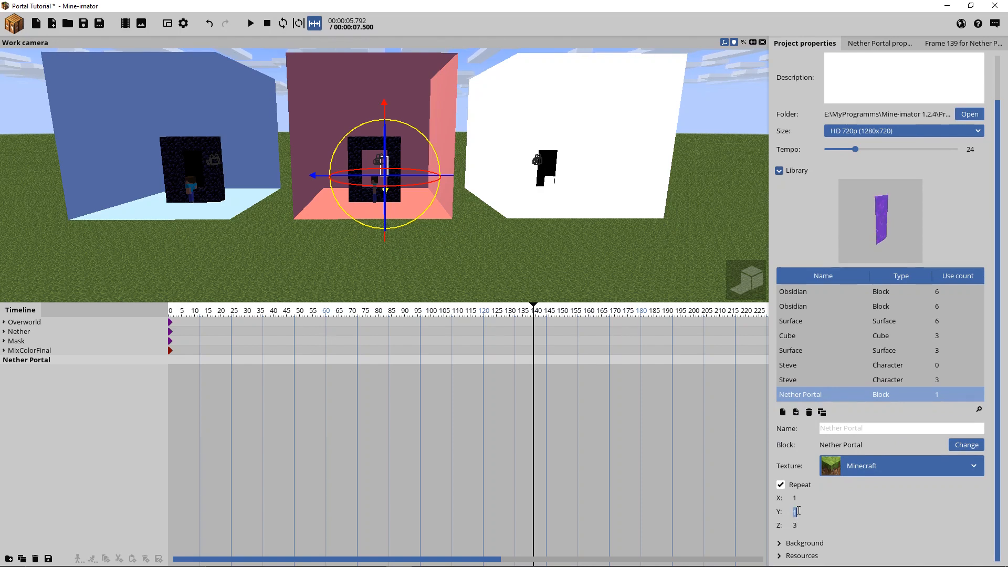
type("2")
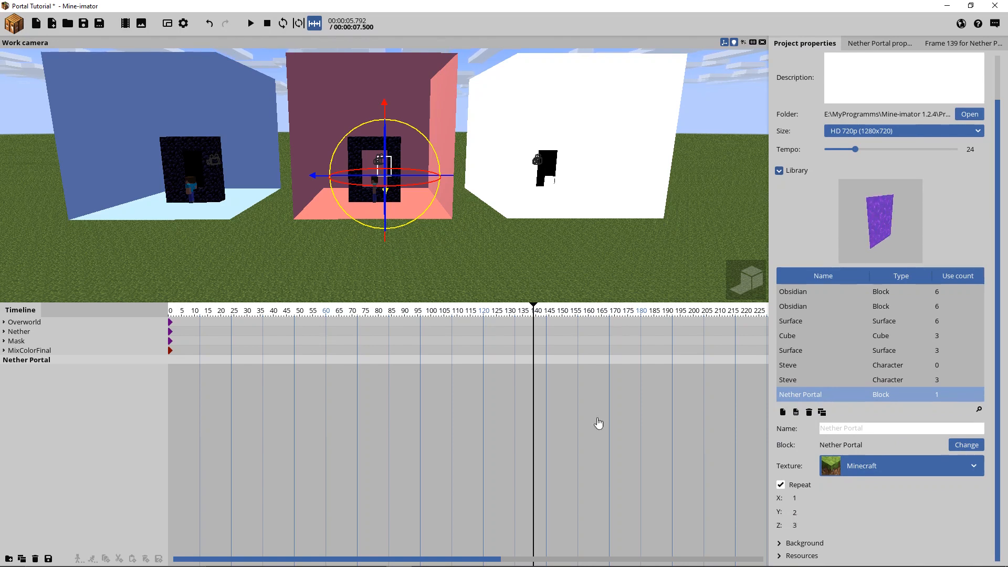
- Nest the Nether Portal block under Overworld's Portal and fit it inside the obsidian frame at Z 16, keyed at frame 0
left_click(4, 322)
left_click_drag(15, 432, 44, 347)
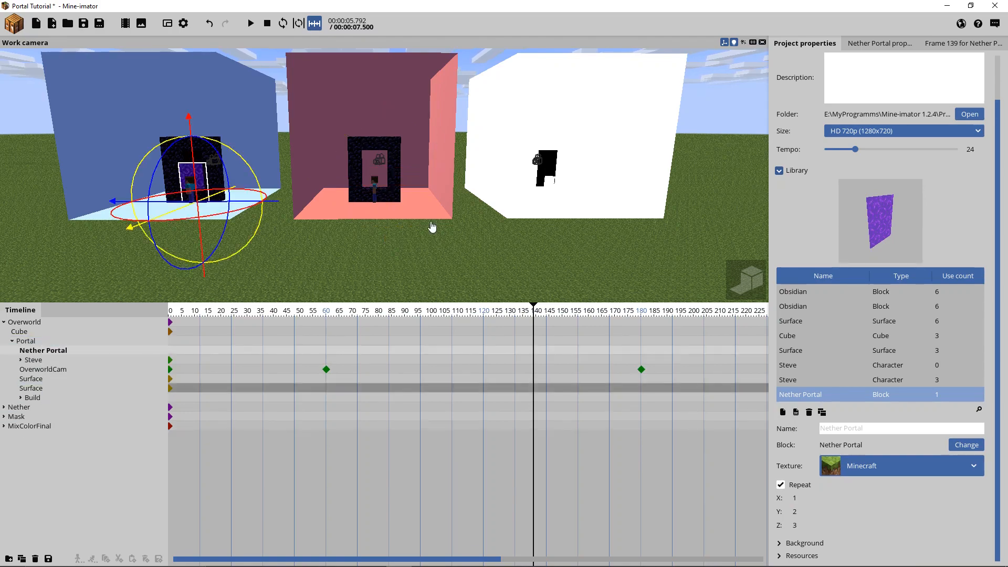
key("w")
right_click_drag(433, 228, 385, 219)
key("w")
key("s")
left_click_drag(356, 219, 362, 163)
left_click_drag(484, 207, 469, 199)
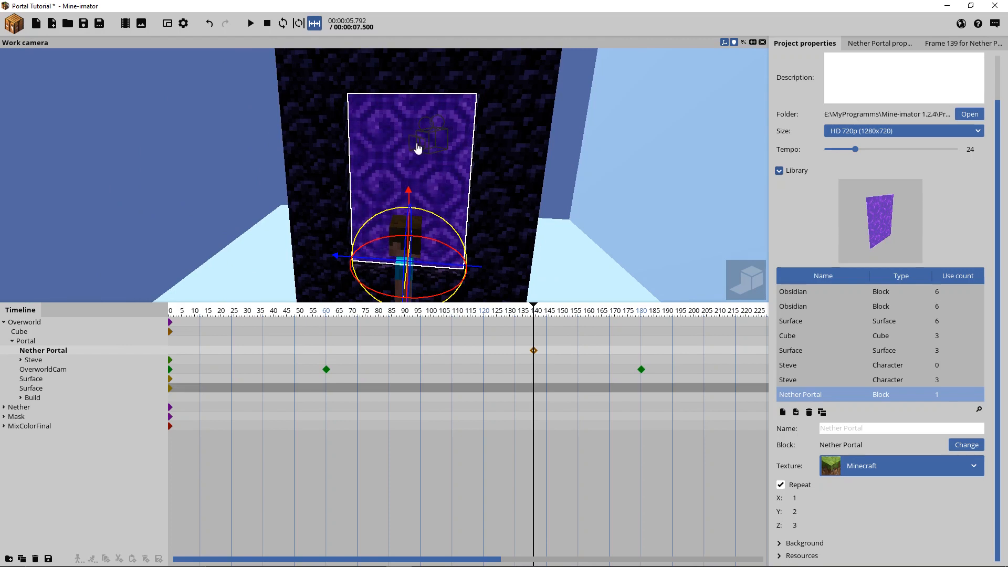
scroll(428, 164, "up", 2)
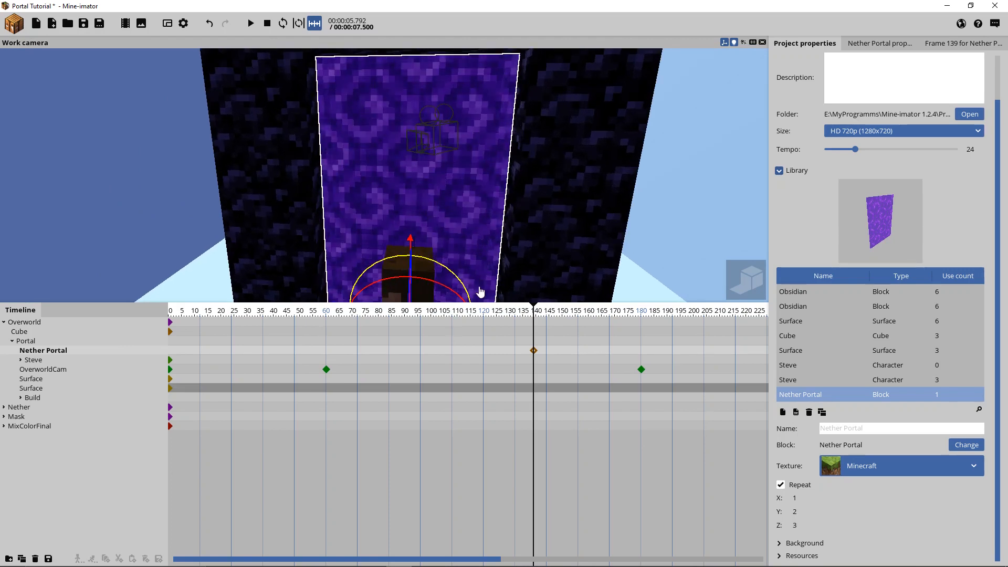
left_click_drag(534, 351, 166, 350)
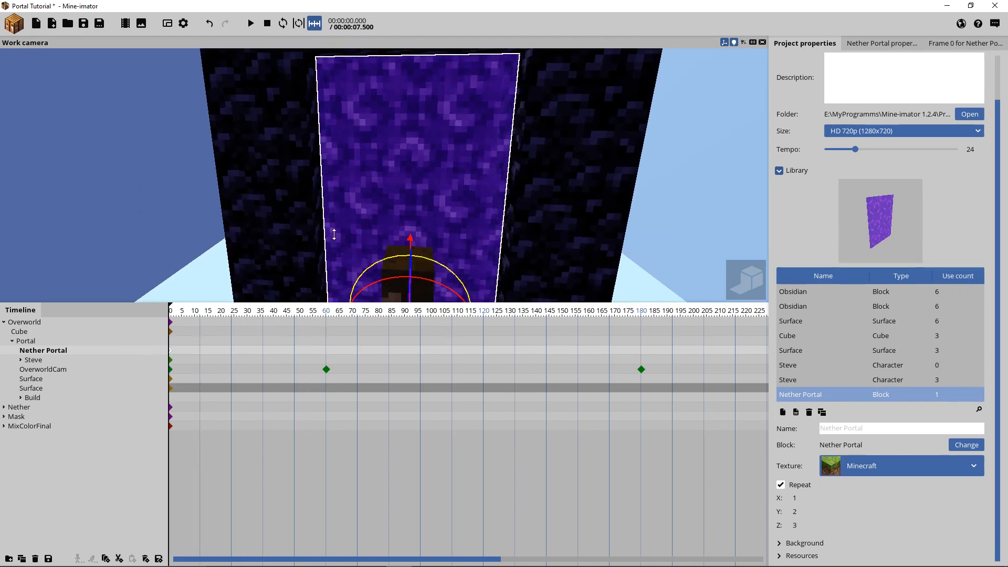
- Examine how the purple portal block appears in MixColorFinal's layered image between frames 0 and 37
scroll(384, 175, "down", 10)
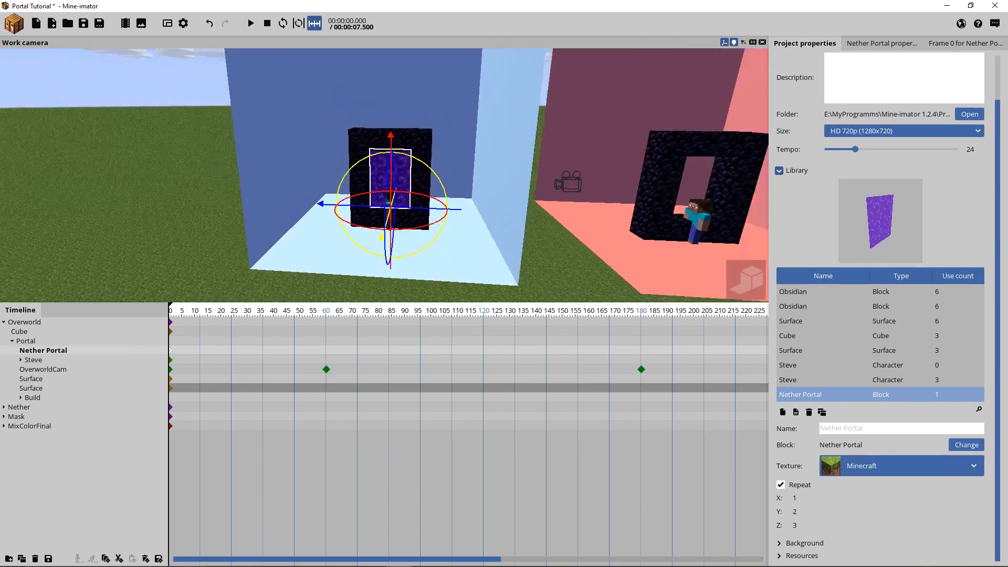
key("s")
right_click_drag(384, 175, 382, 200)
key("w")
mouse_move(617, 162)
right_mouse_down()
mouse_move(613, 171)
mouse_move(617, 162)
right_mouse_up()
left_click(581, 206)
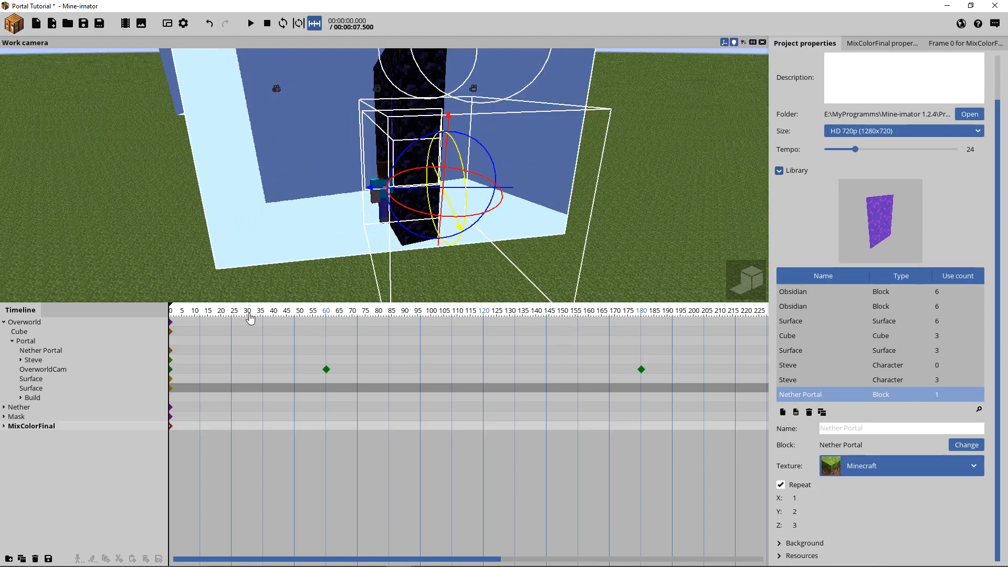
mouse_move(250, 318)
left_mouse_down()
mouse_move(281, 315)
mouse_move(263, 315)
left_mouse_up()
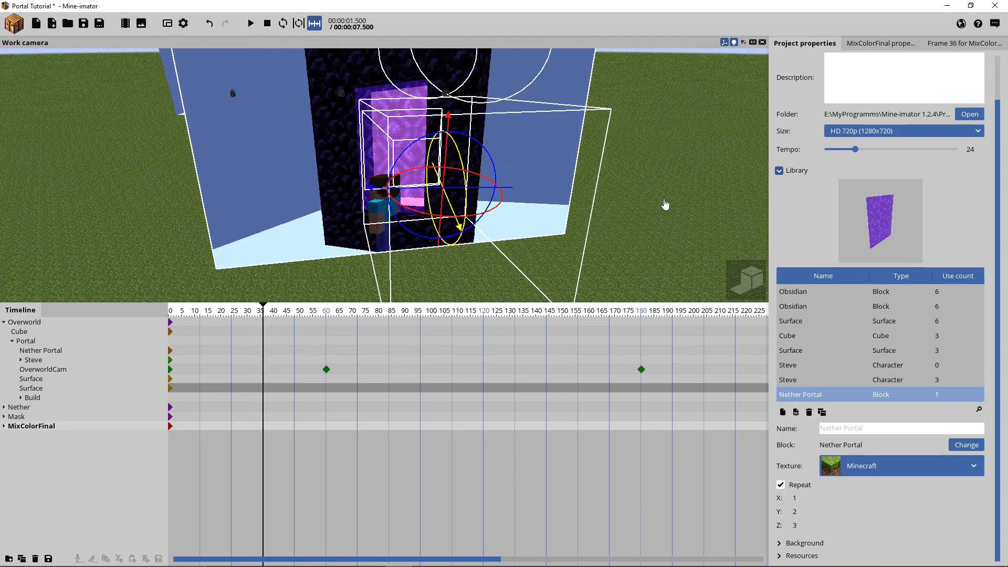
left_click(655, 200)
key("w")
right_click_drag(655, 201, 655, 194)
key("a")
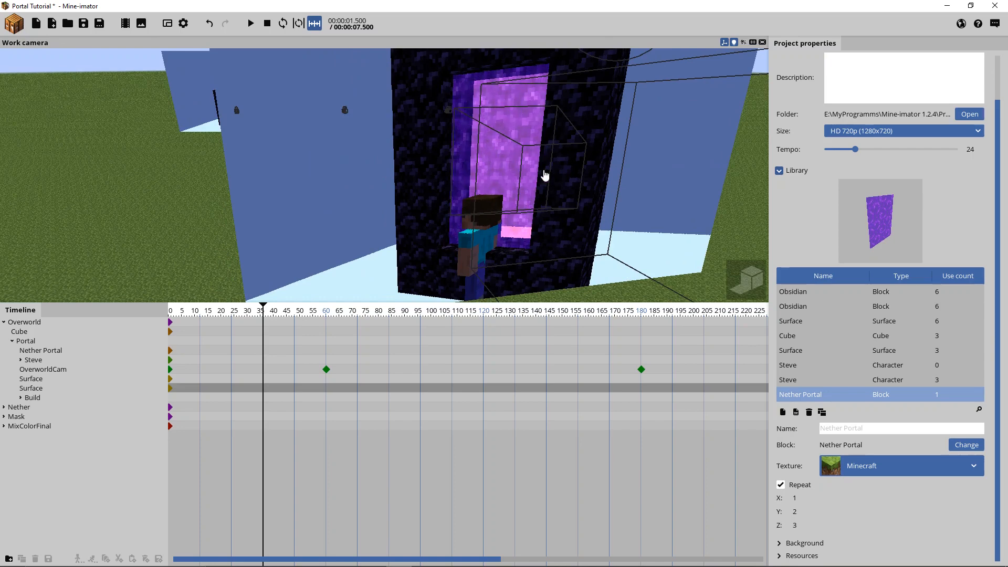
key("Right")
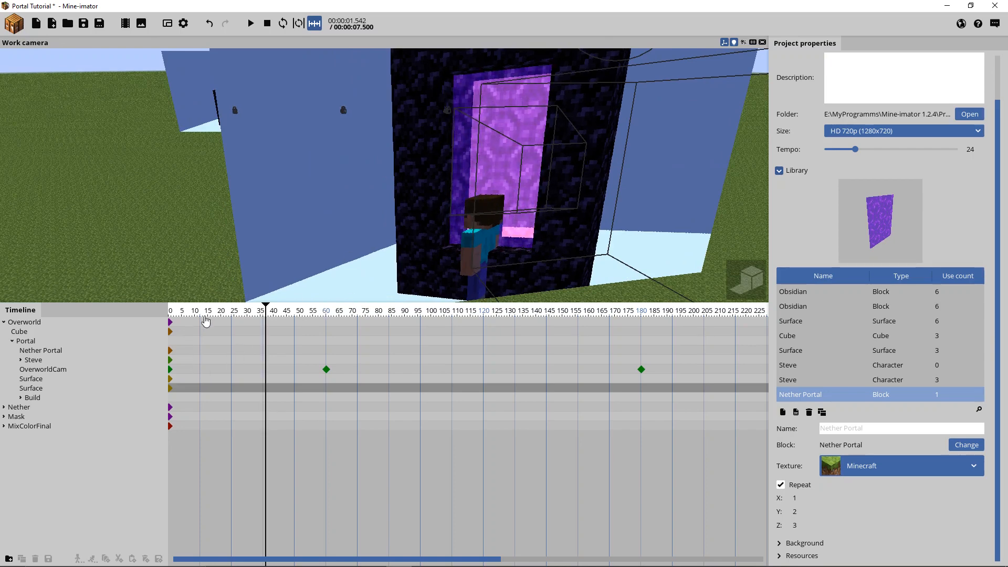
left_click_drag(195, 314, 128, 324)
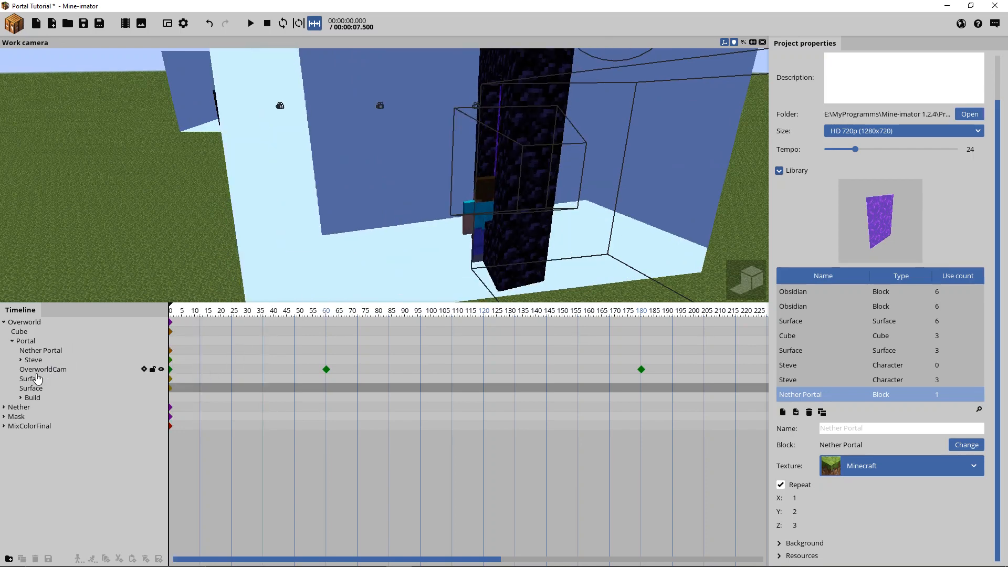
- Inspect the frame and color settings of Overworld's Nether Portal block at frame 73
left_click(40, 350)
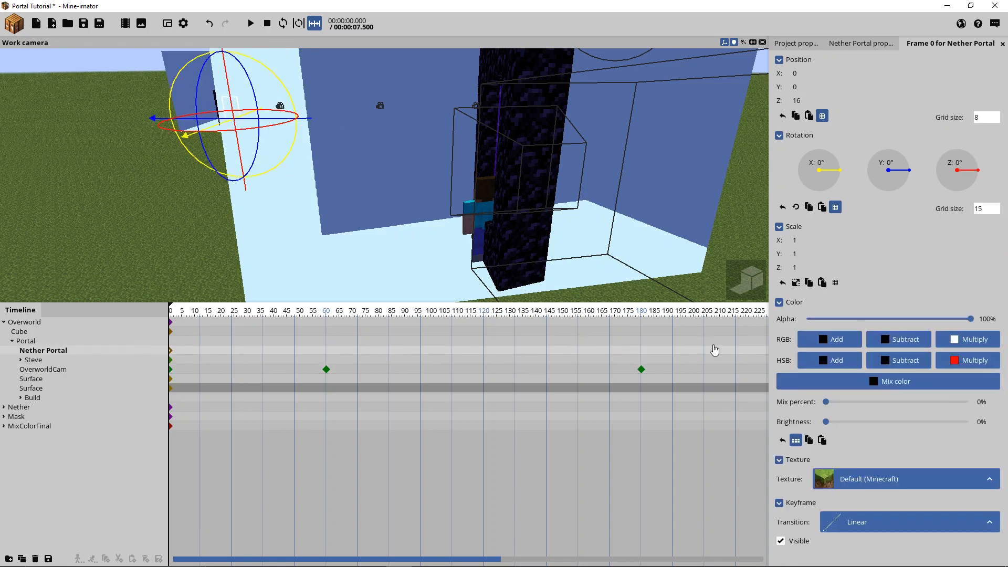
left_click(361, 314)
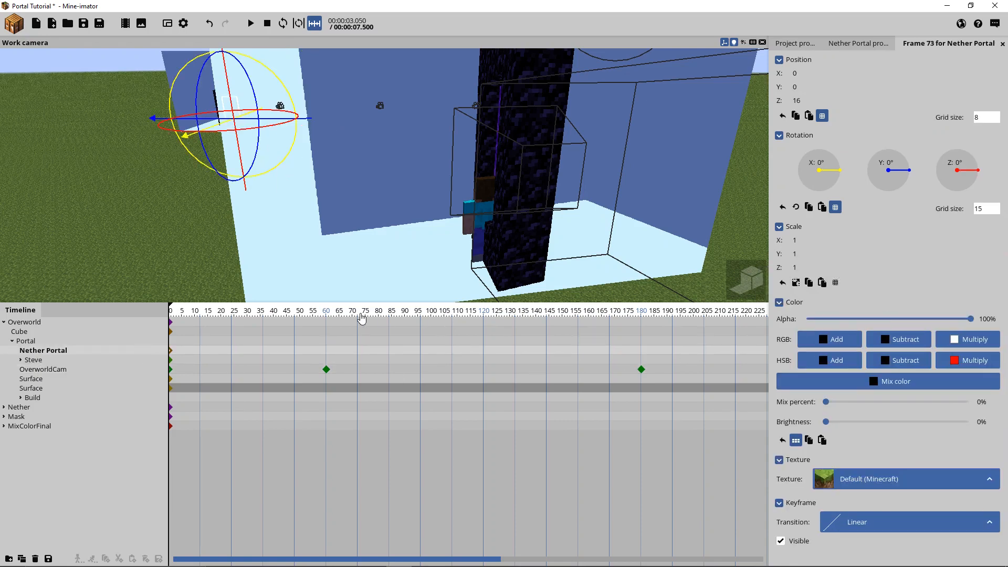
left_click_drag(866, 328, 938, 319)
left_click_drag(1007, 336, 998, 336)
left_click_drag(826, 402, 800, 404)
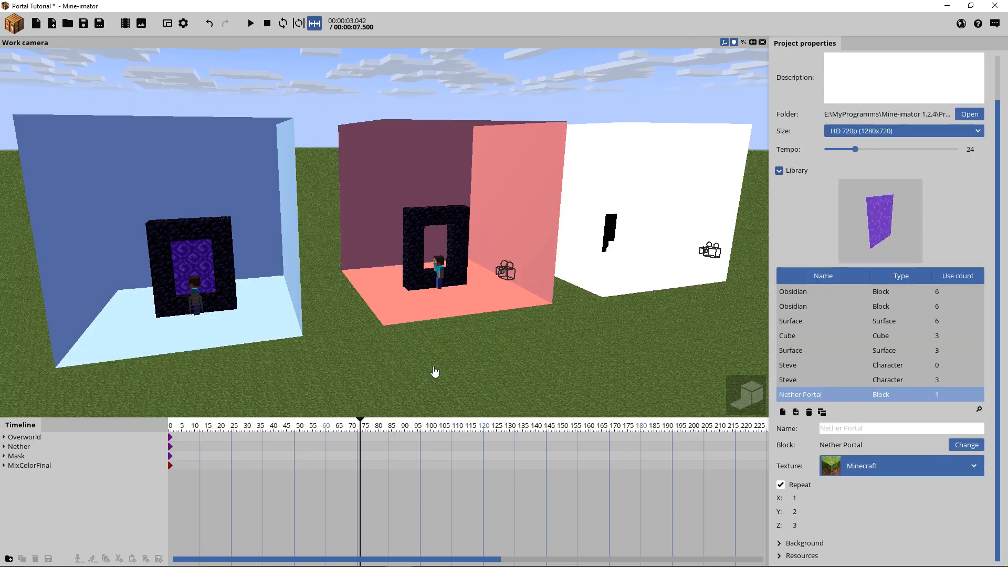
- Compare the portal openings and Steves in the Overworld, Nether and Mask scenes at frame 73
key("w")
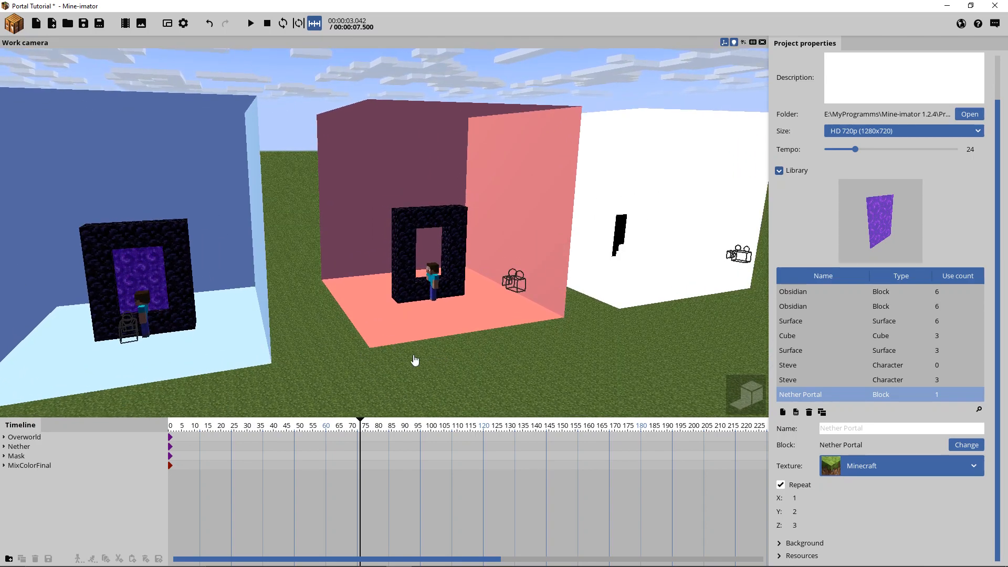
key("w")
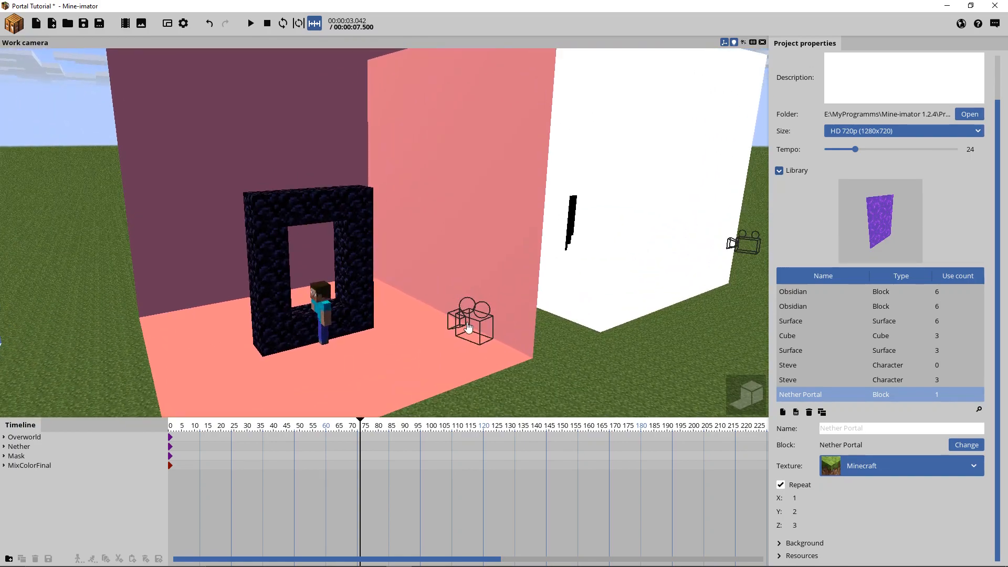
left_click(468, 328)
right_click_drag(484, 338, 336, 308)
key("w")
left_click_drag(325, 258, 359, 239)
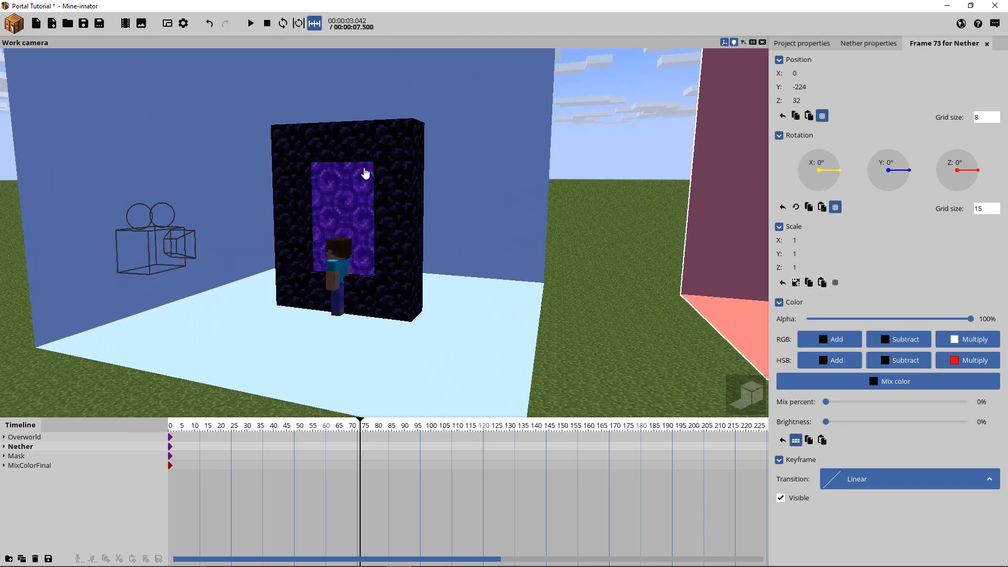
right_click_drag(404, 269, 659, 286)
key("w")
left_click(587, 317)
key("w")
right_click_drag(587, 317, 443, 207)
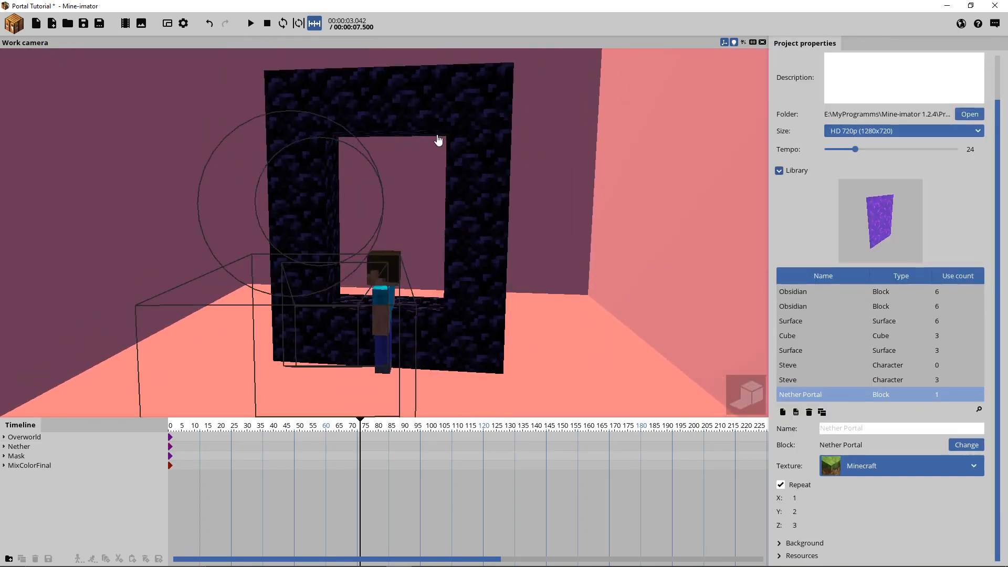
right_click_drag(355, 294, 370, 308)
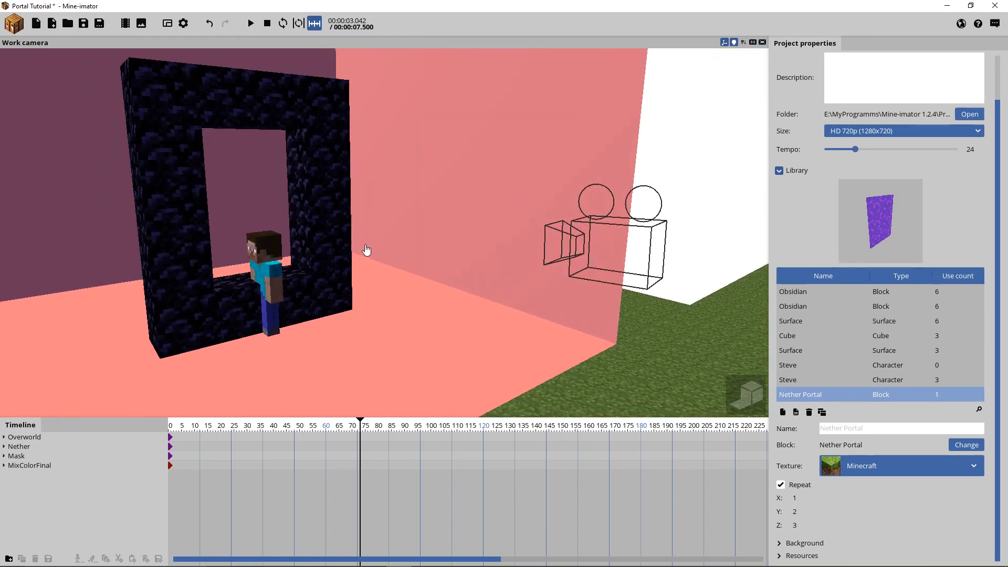
key("s")
right_click_drag(381, 249, 318, 259)
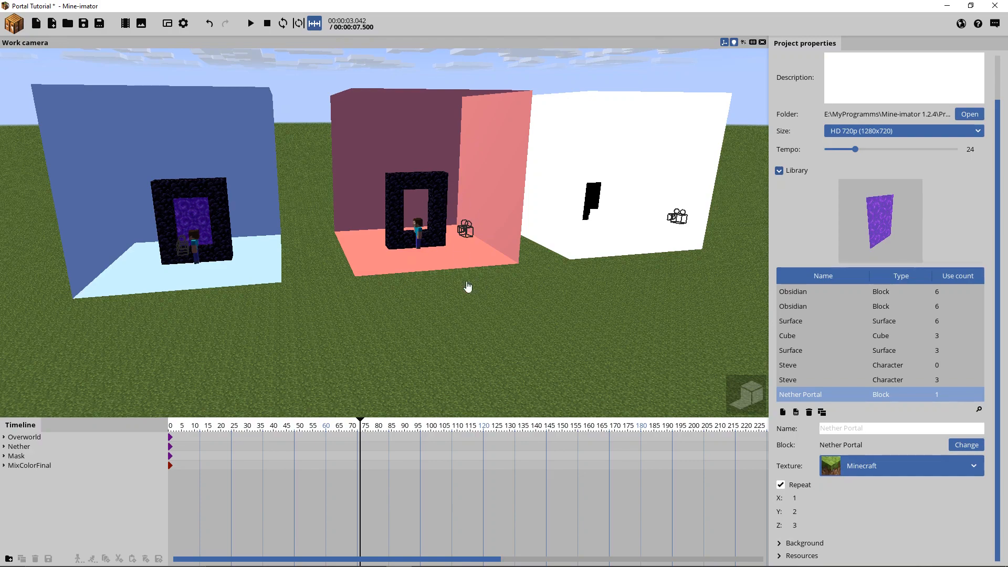
key("w")
right_click_drag(468, 287, 365, 239)
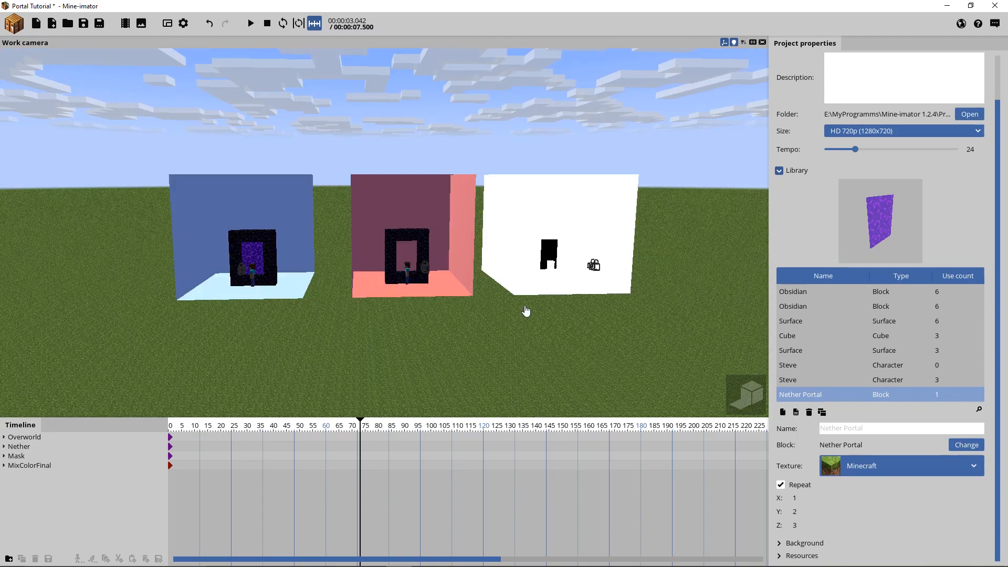
mouse_move(517, 315)
right_mouse_down()
mouse_move(535, 312)
mouse_move(501, 321)
right_mouse_up()
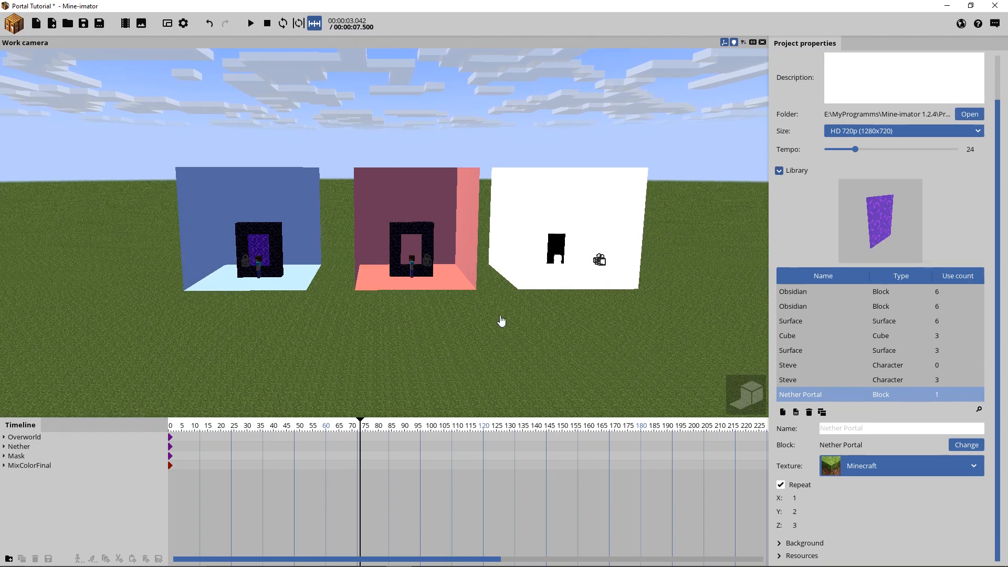